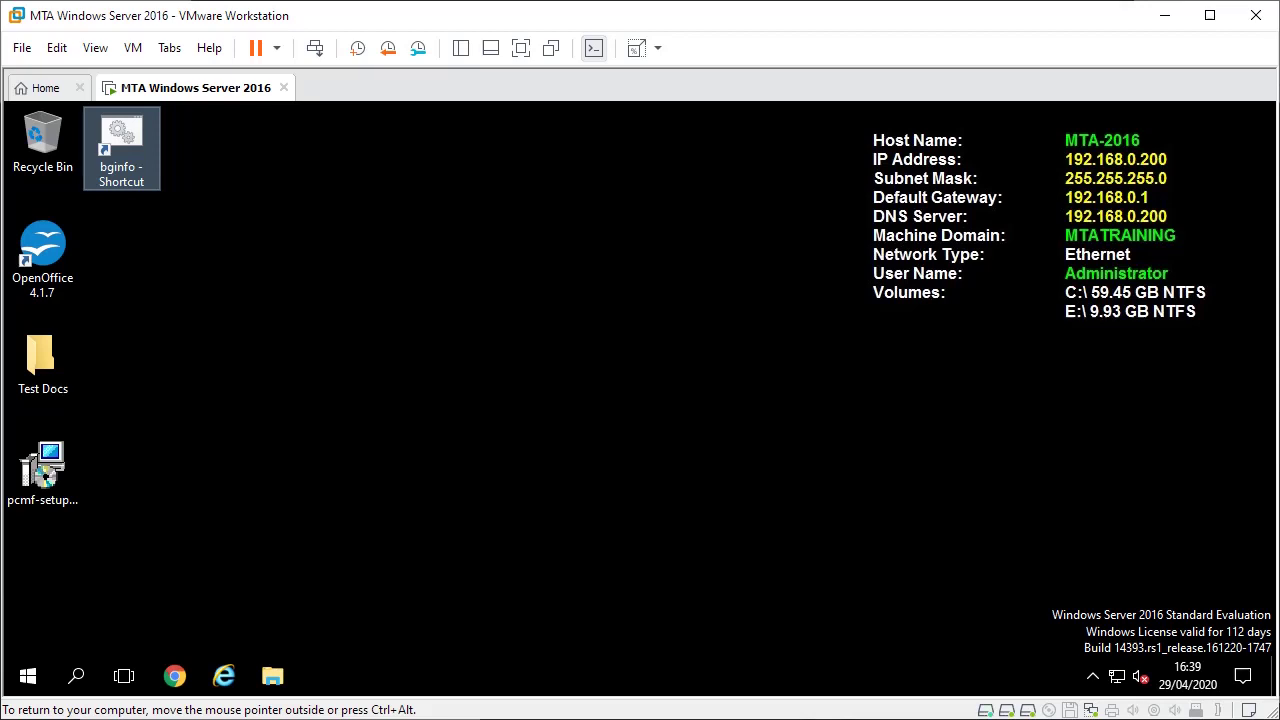
Step: Open Print Management from Server Manager's administrative tools
click(28, 676)
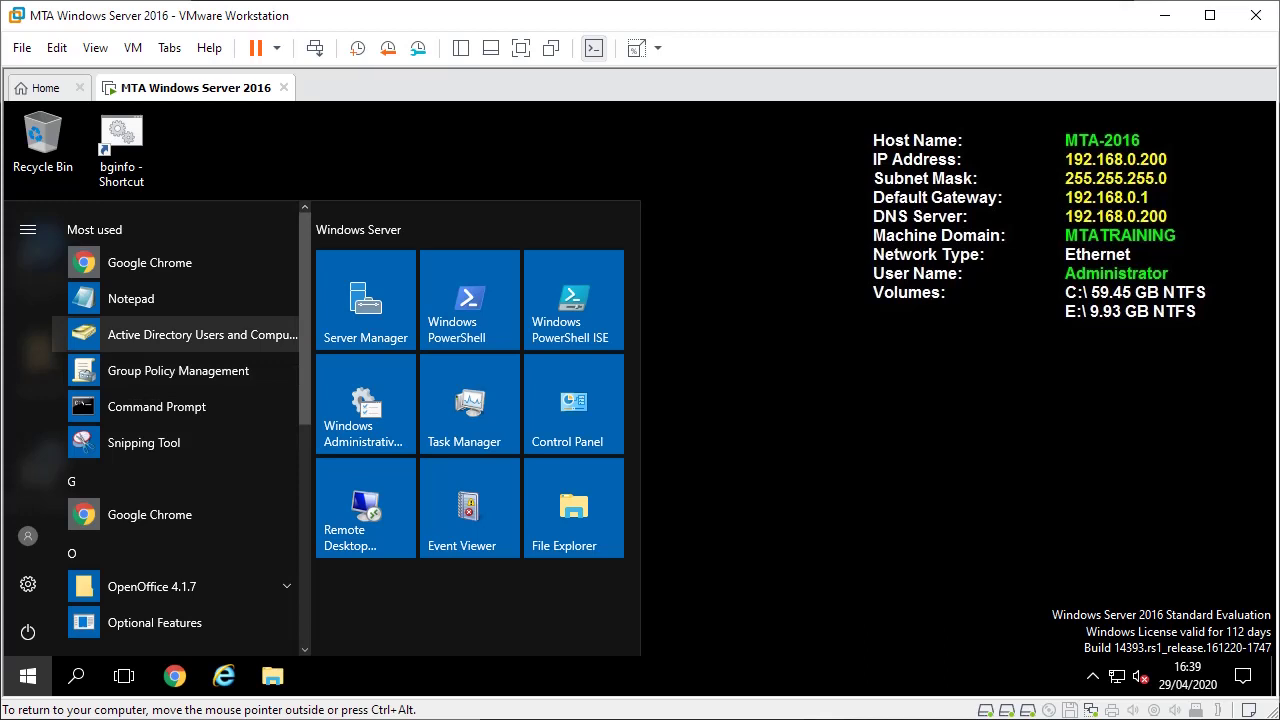
click(365, 300)
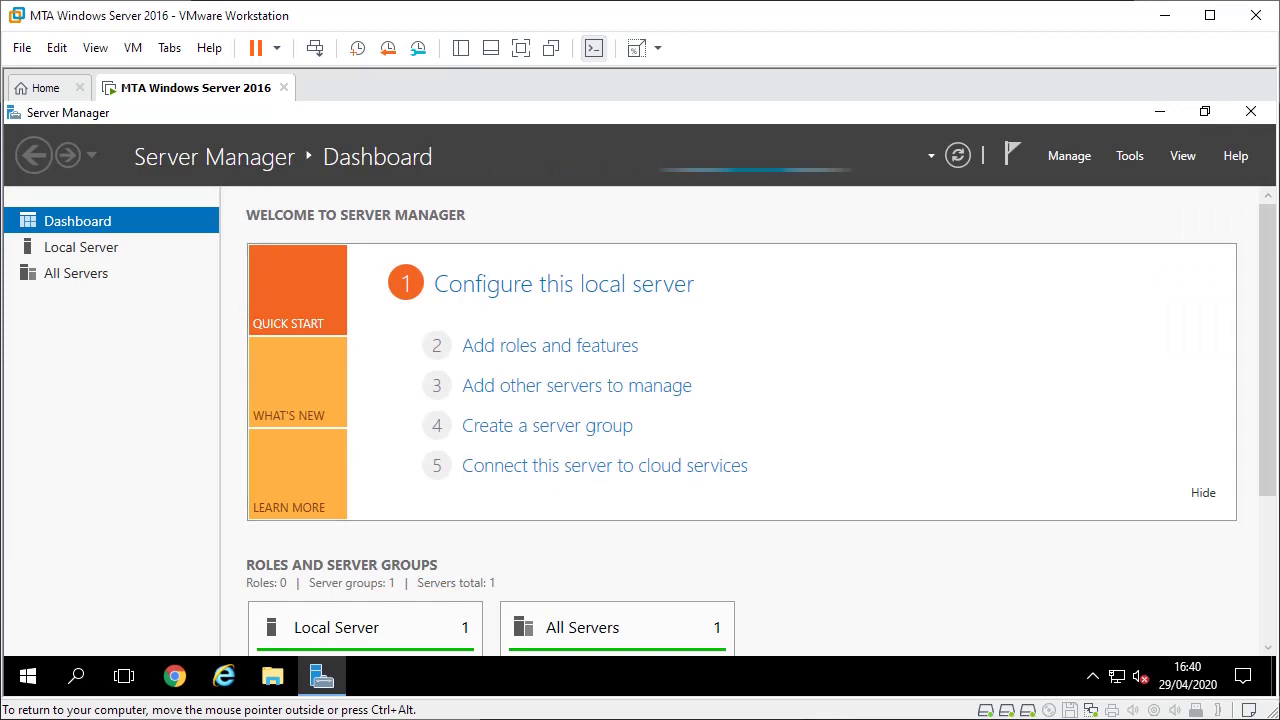
click(1129, 155)
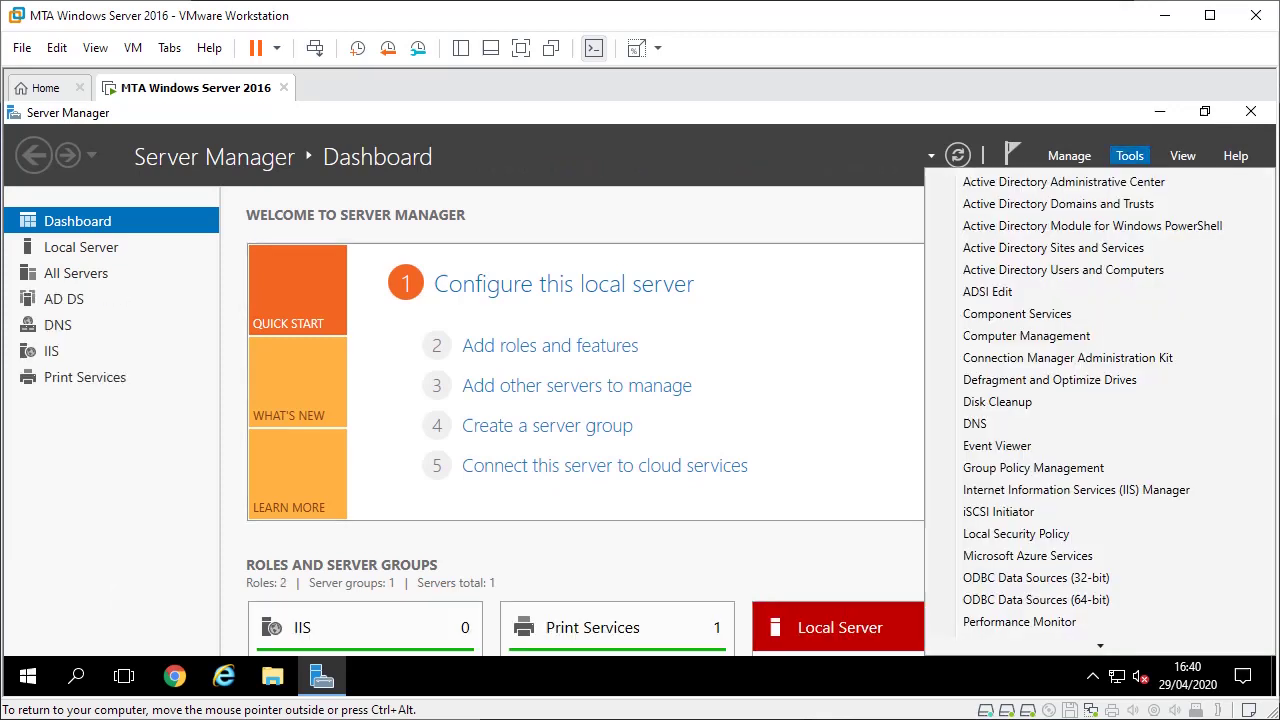
mouse_move(1100, 646)
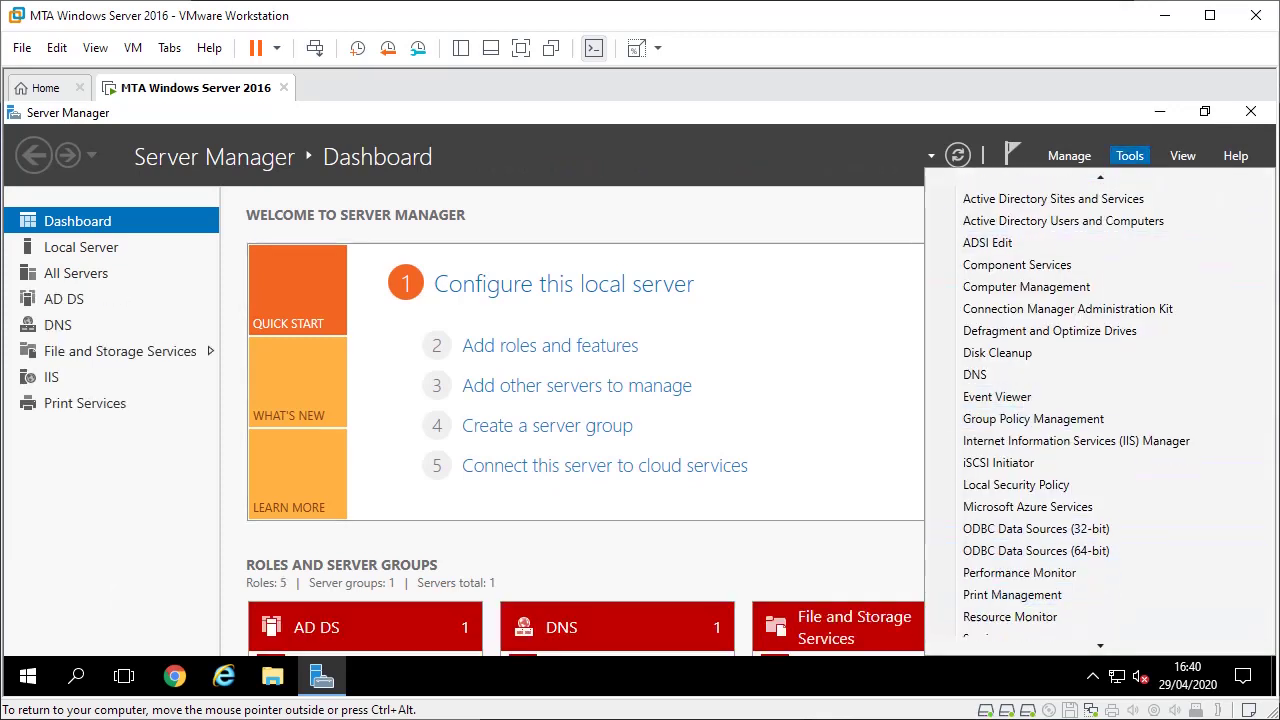
scroll(1010, 603, down, 1)
click(1012, 559)
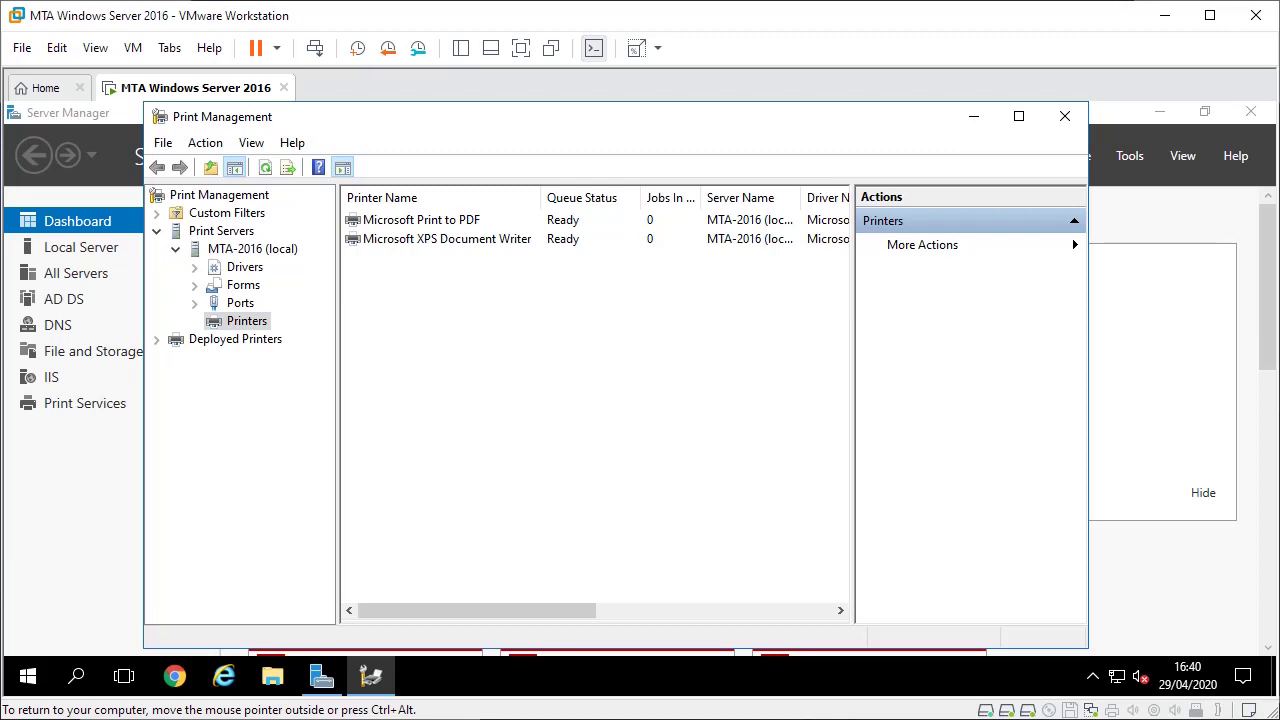
Step: Start adding a printer on the existing NUL (Local Port), using the existing Kyocera TASKalfa 3253ci KX driver
right_click(405, 321)
click(474, 334)
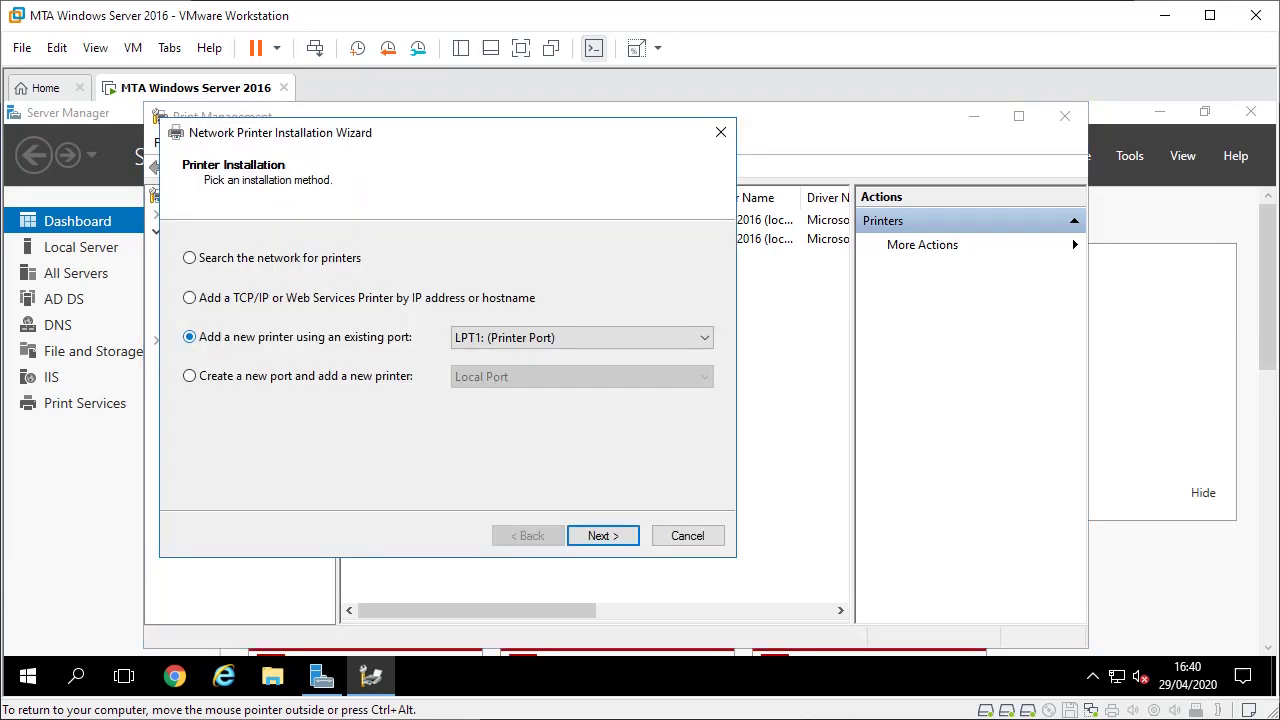
click(600, 337)
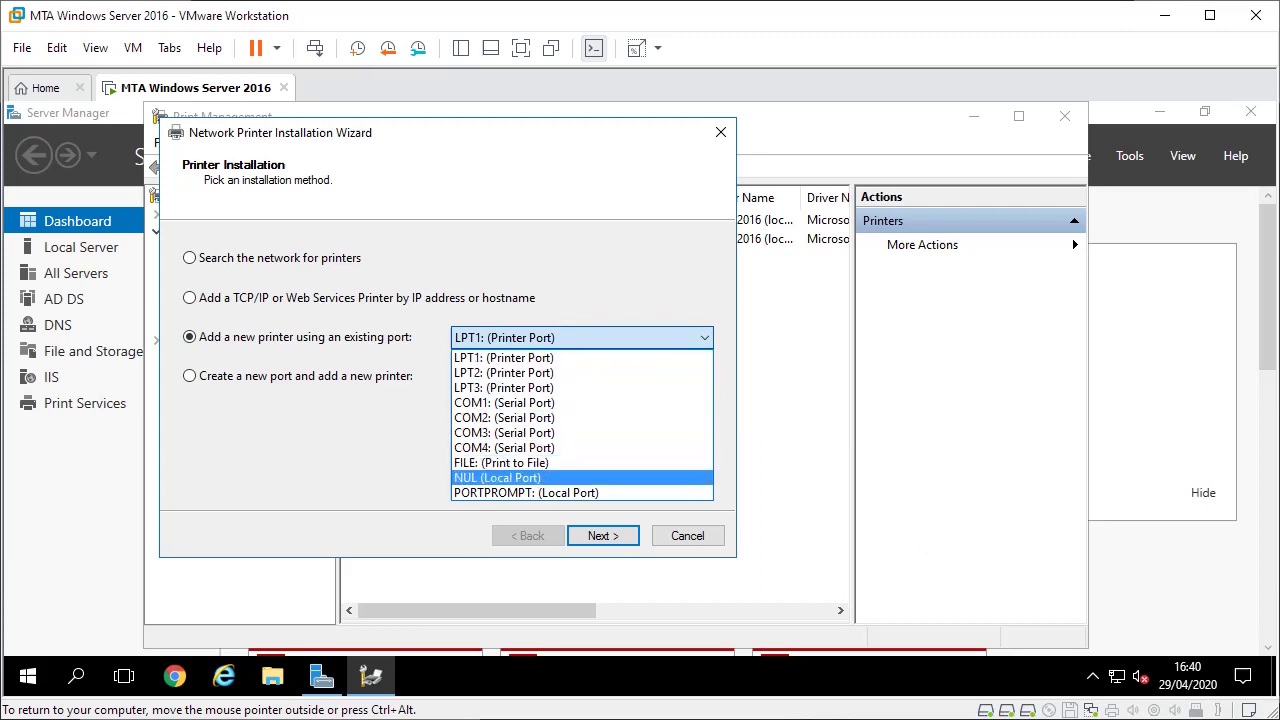
click(498, 478)
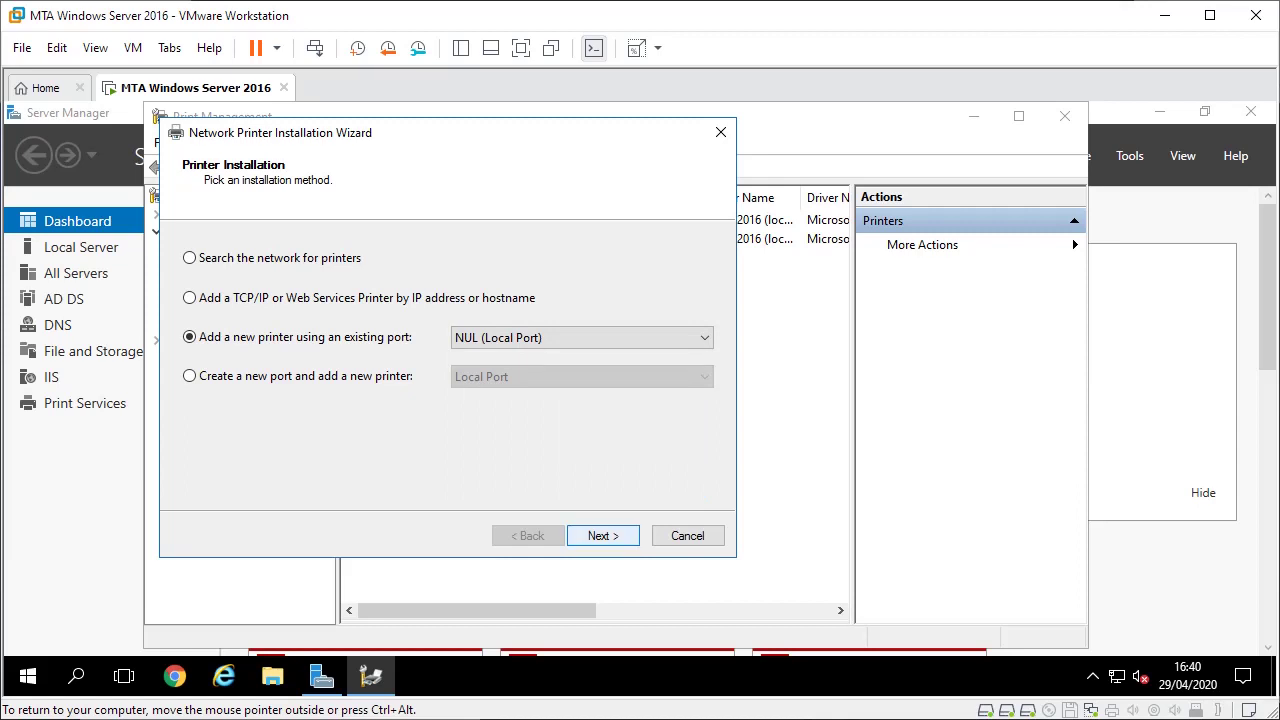
click(603, 535)
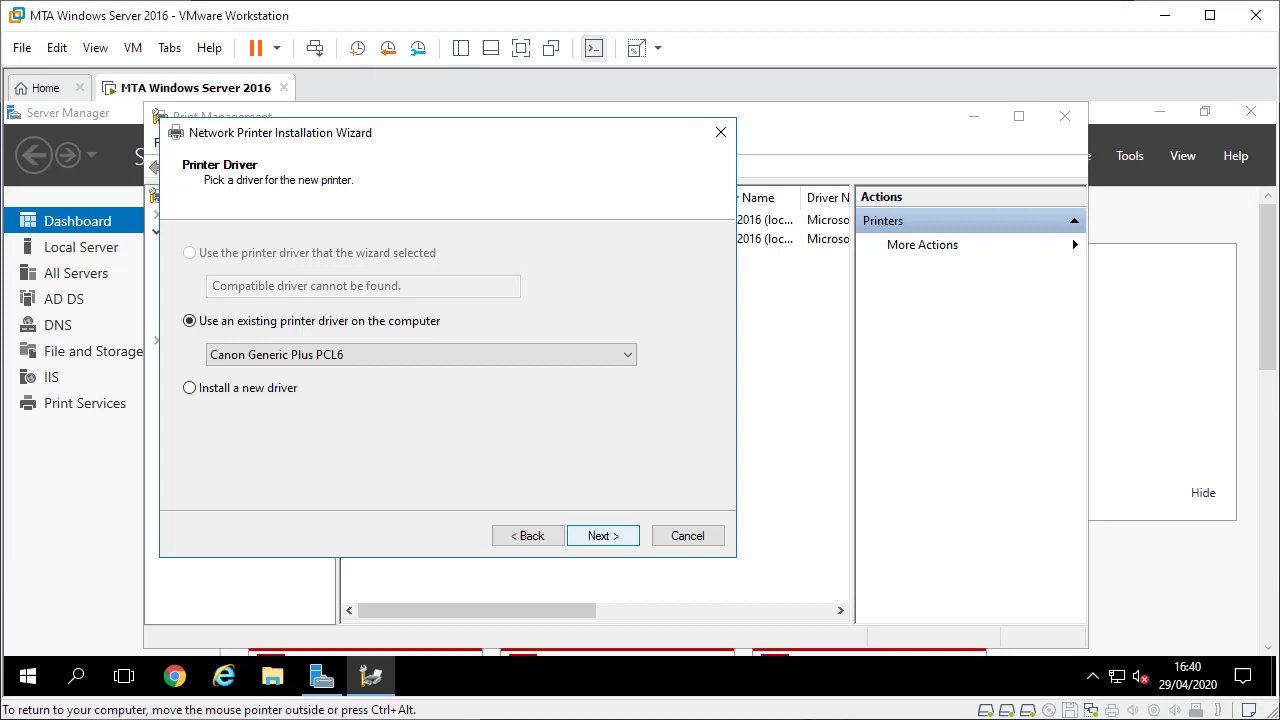
click(627, 355)
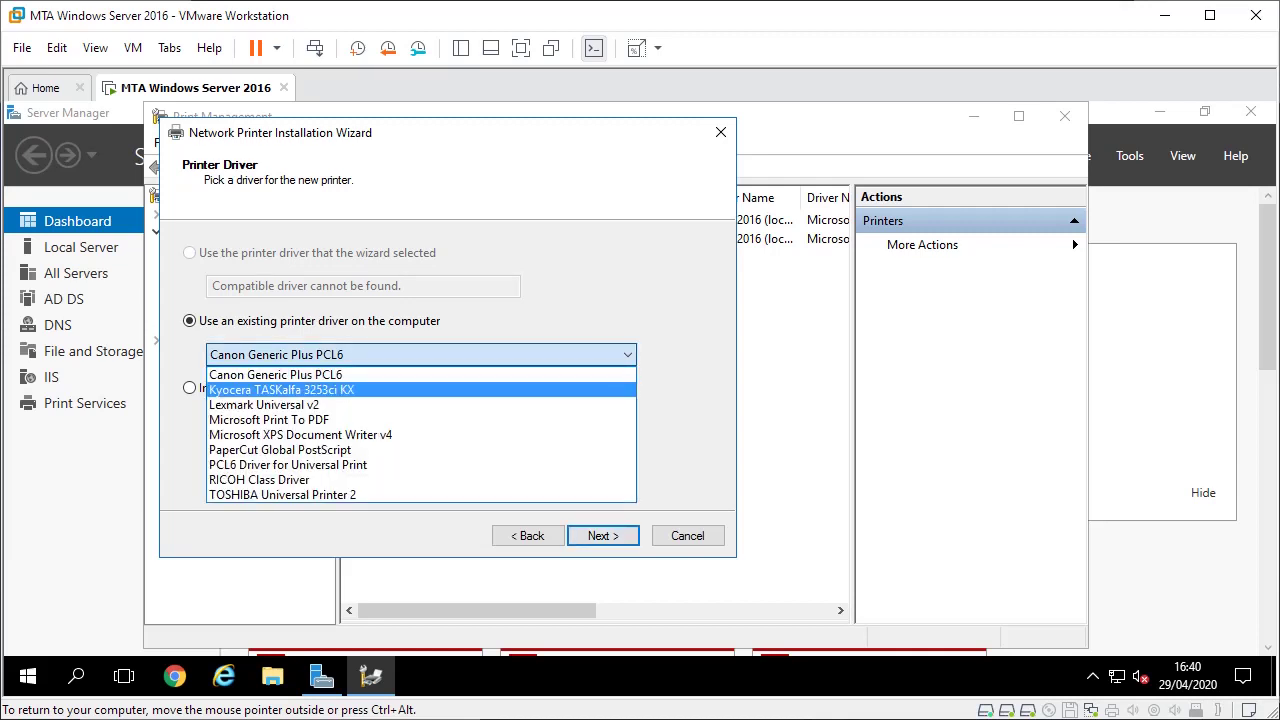
click(280, 389)
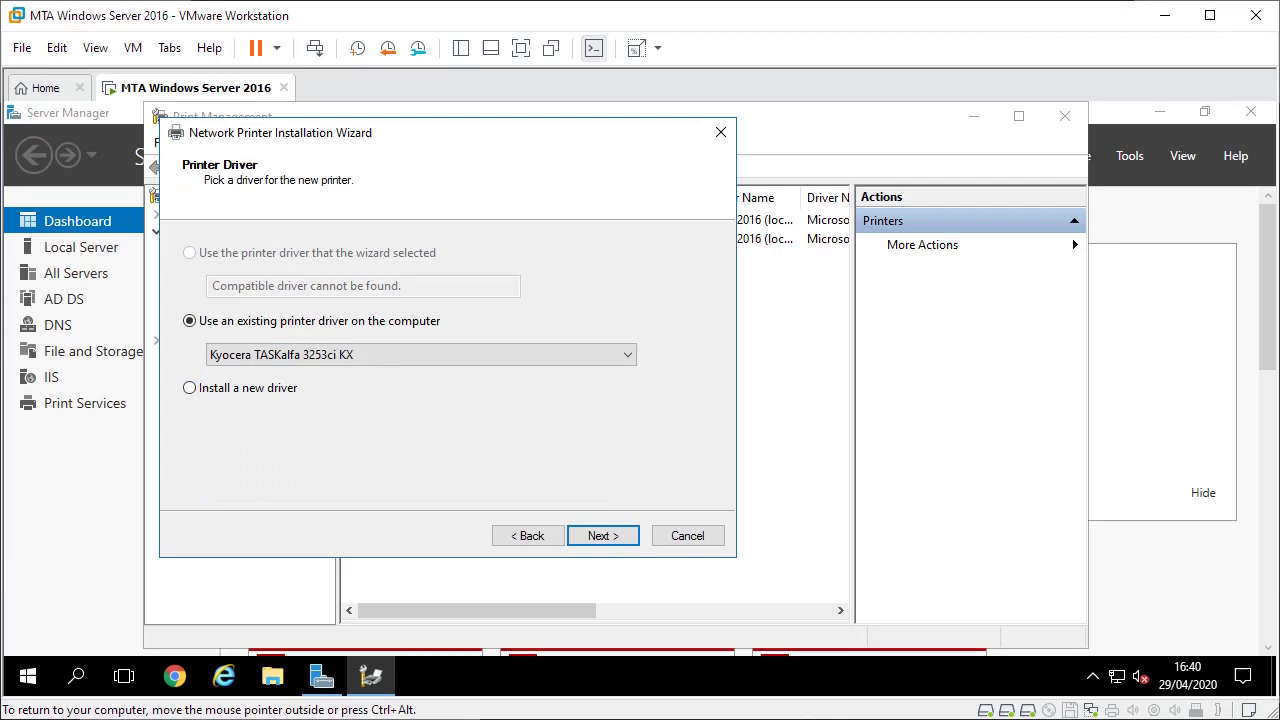
click(602, 535)
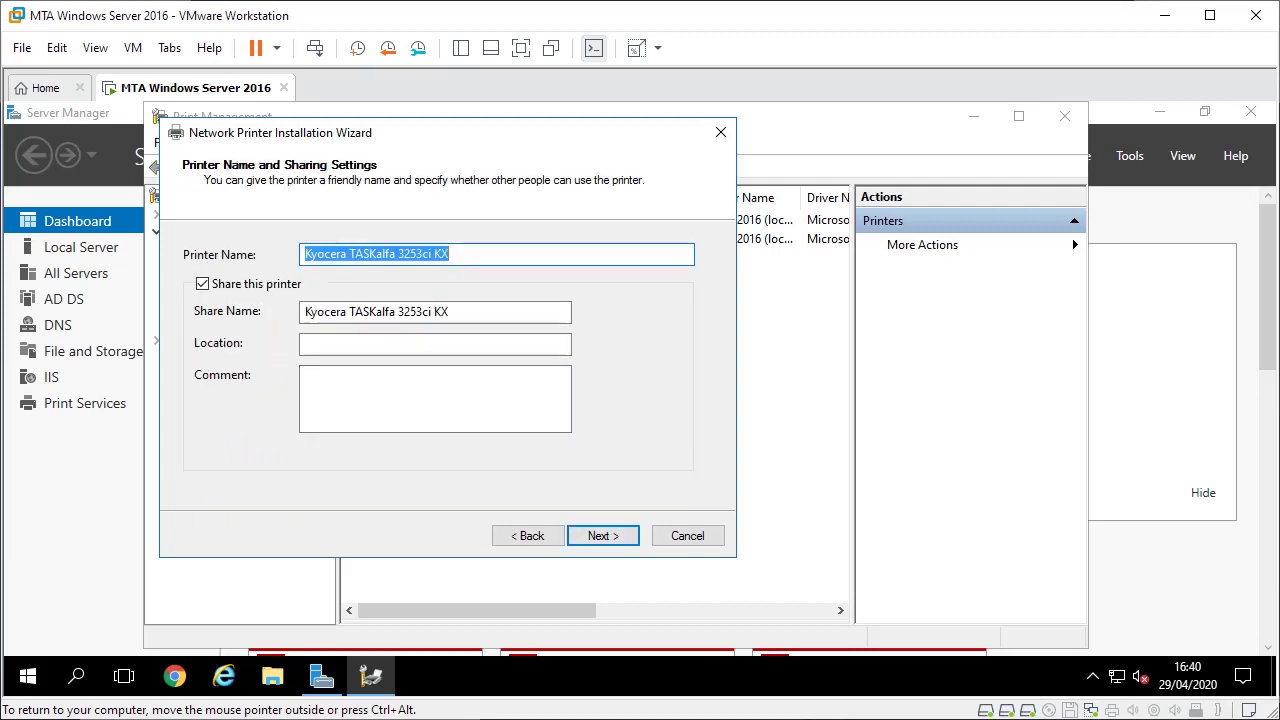
Step: Name the printer Output_Q, turn off sharing for it, and complete the installation
text(Out)
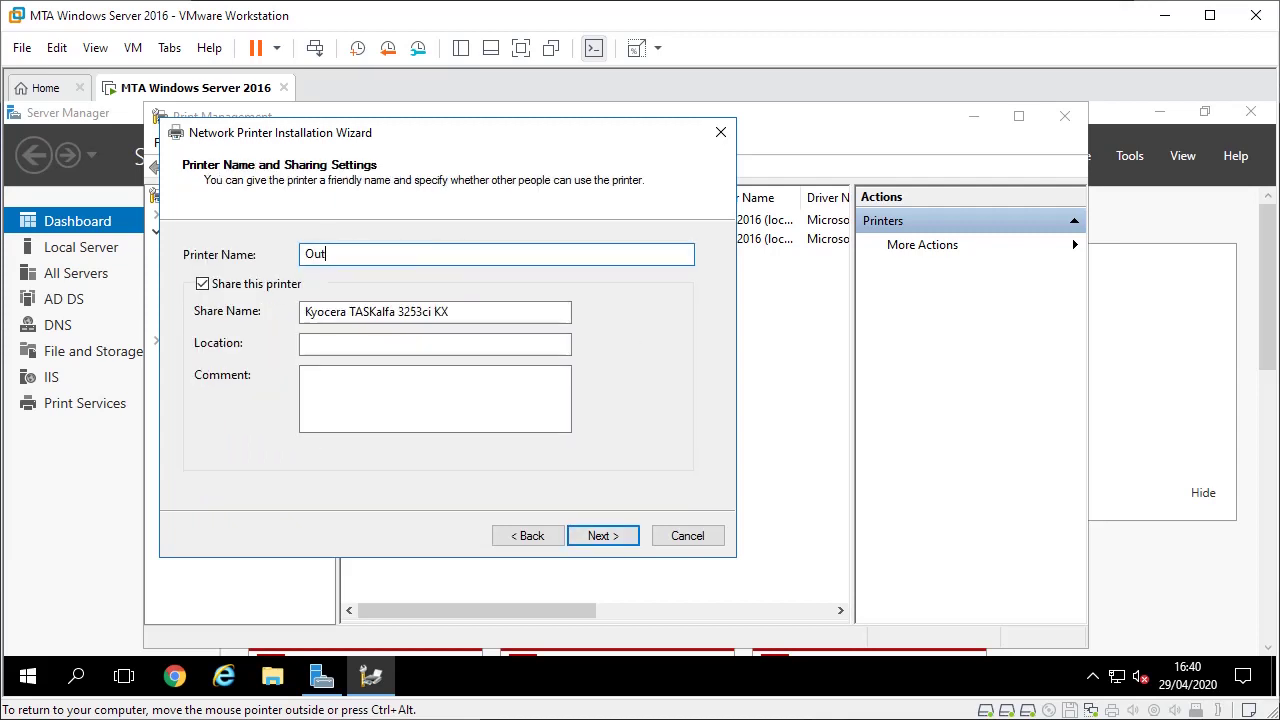
text(put_Q)
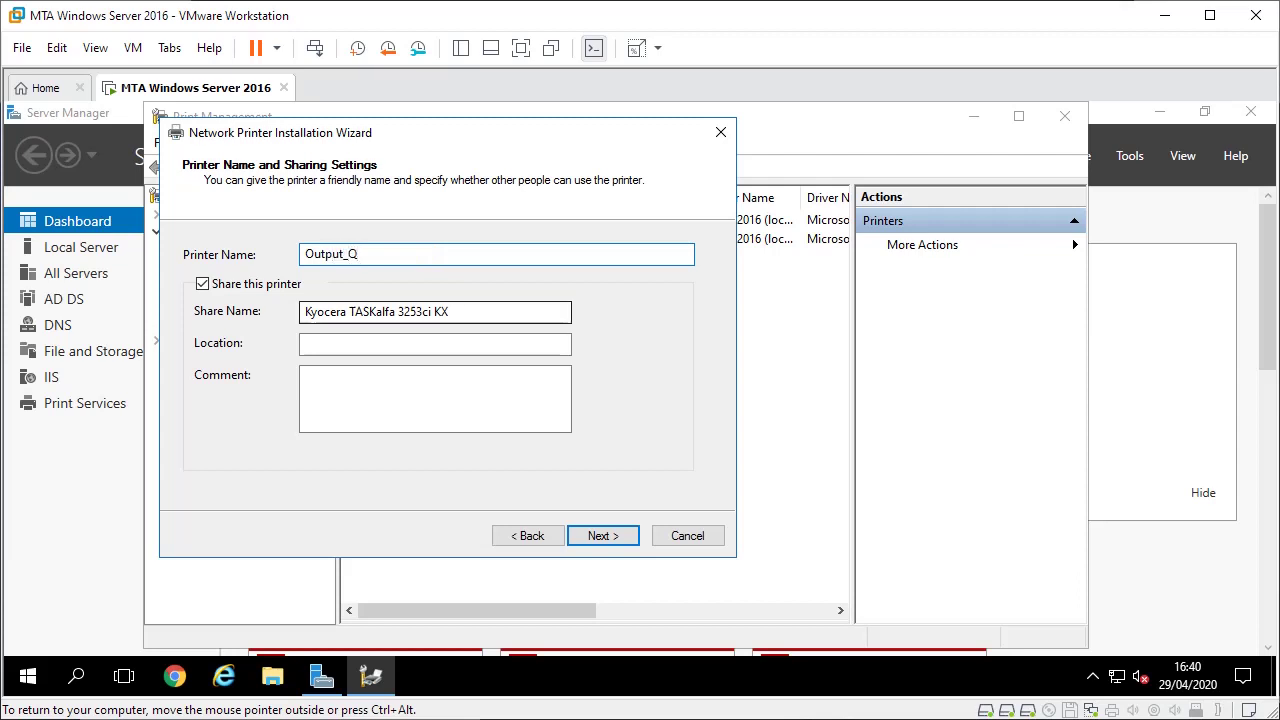
click(203, 284)
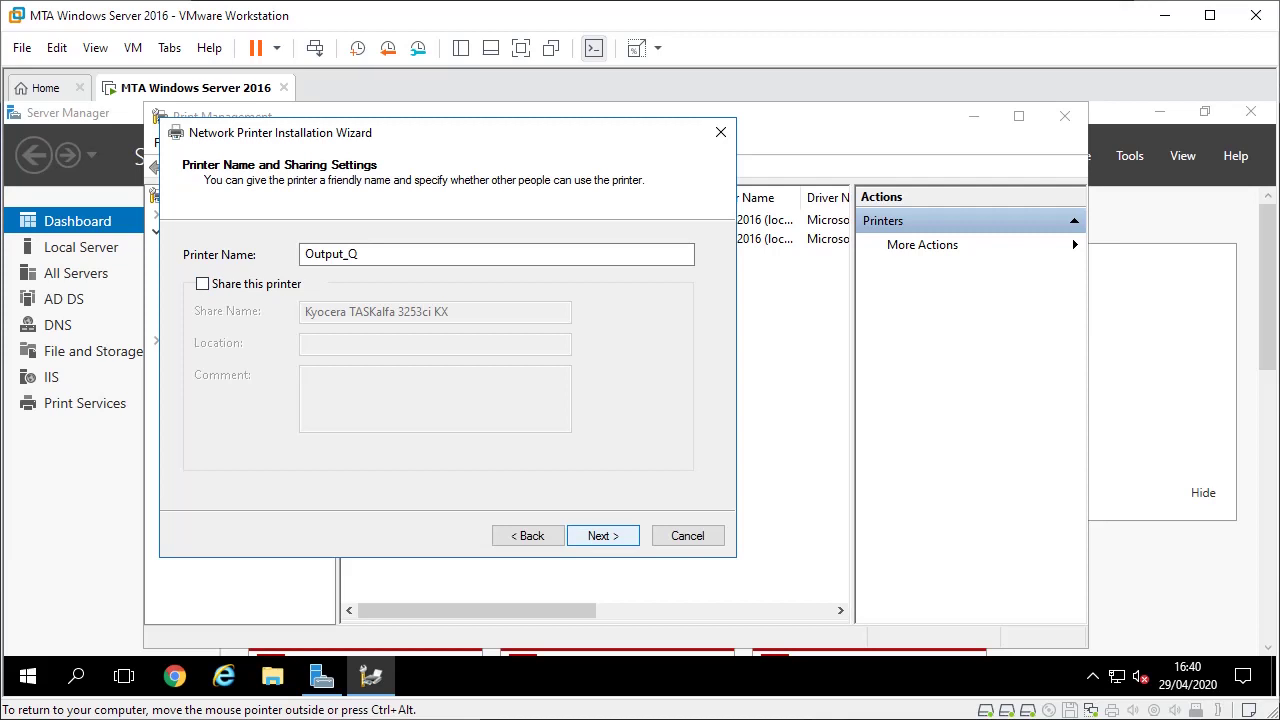
key(Return)
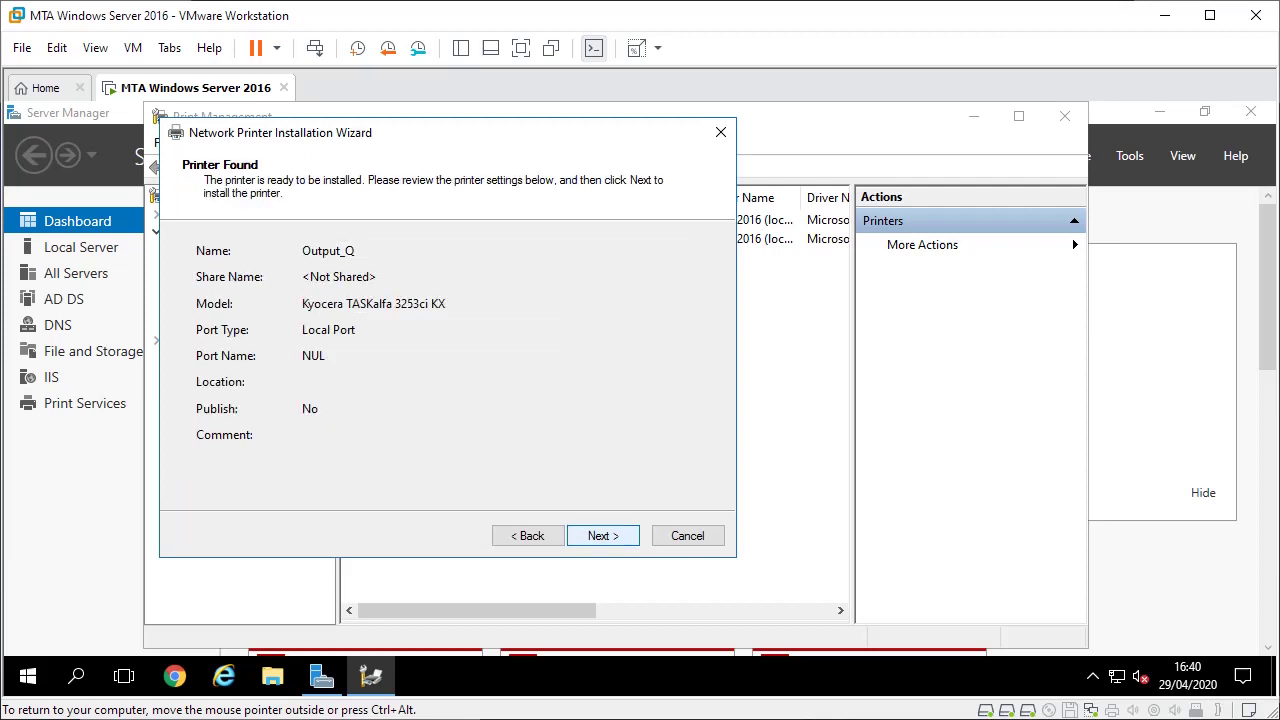
key(Return)
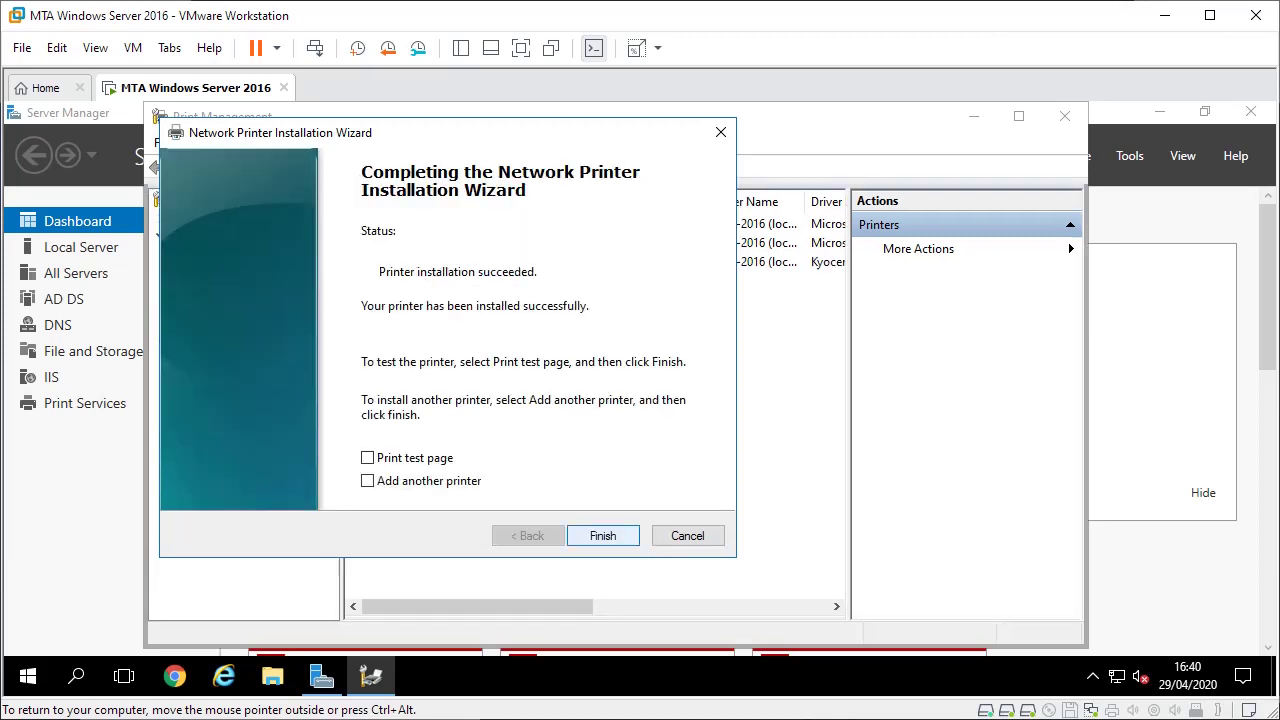
key(Return)
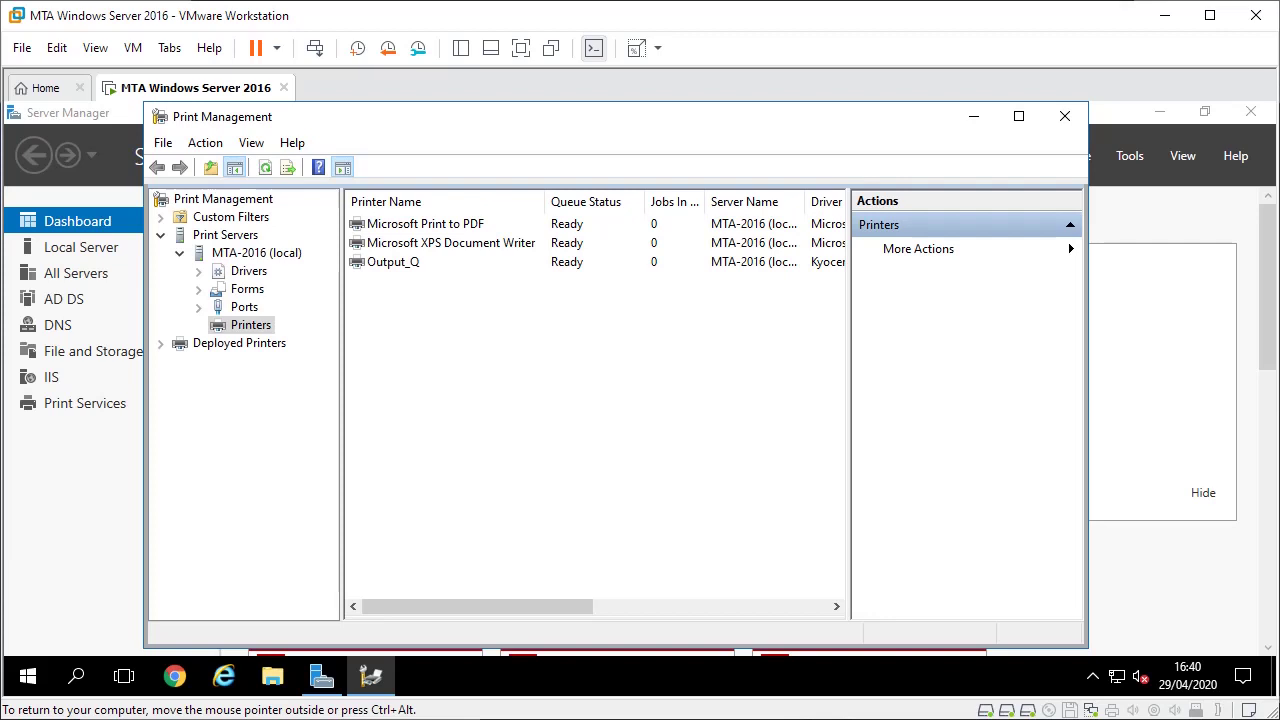
Step: Start adding a second printer on the NUL (Local Port) with the existing Kyocera TASKalfa 3253ci KX driver
right_click(404, 361)
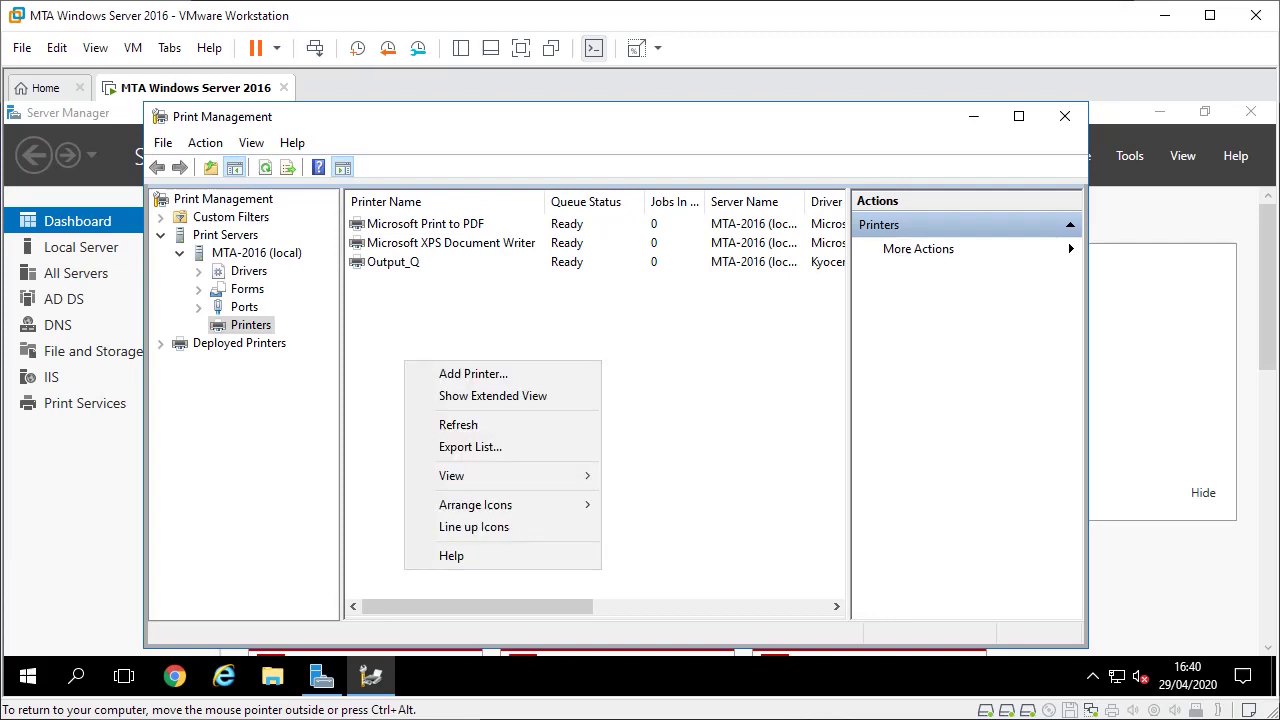
click(442, 375)
click(582, 338)
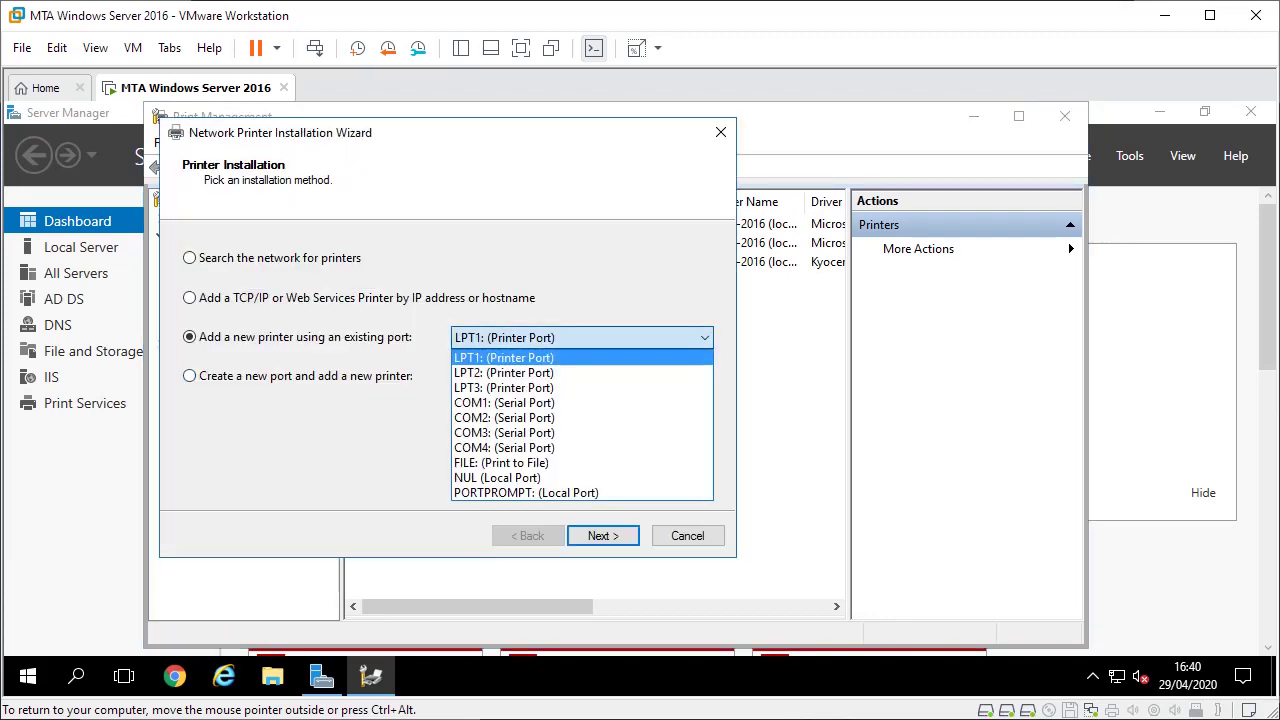
click(540, 477)
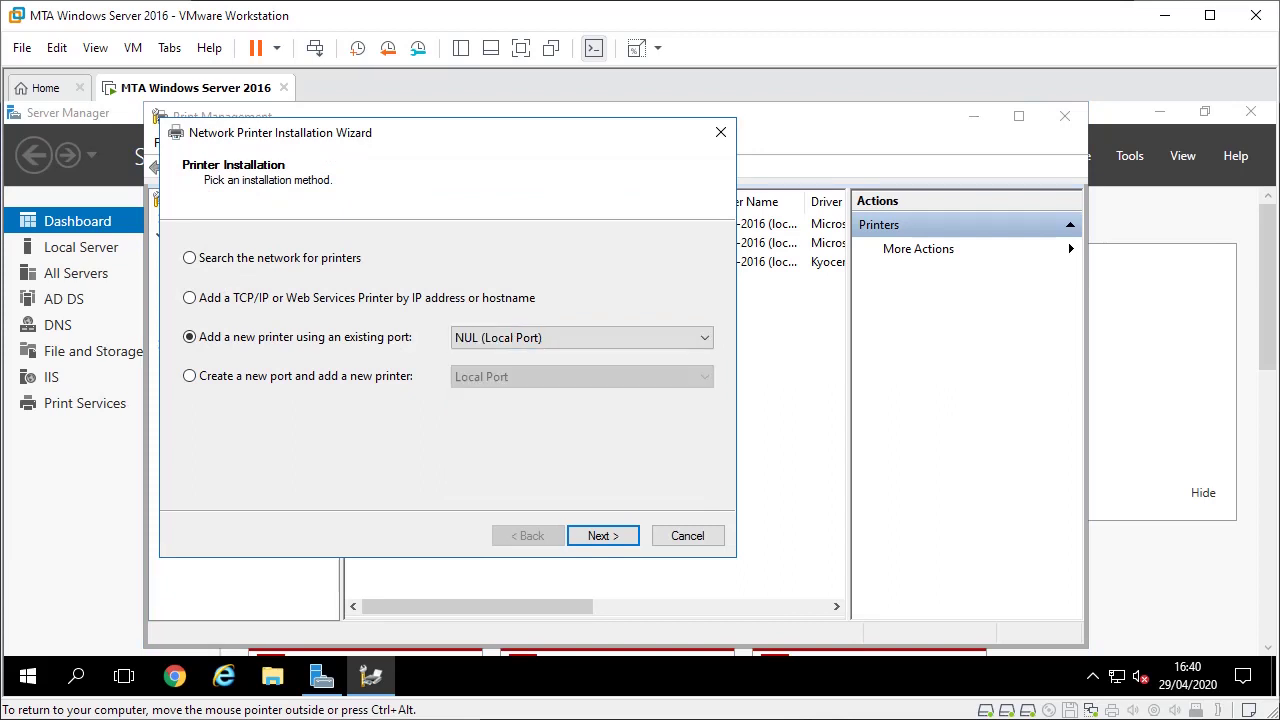
key(Return)
click(420, 354)
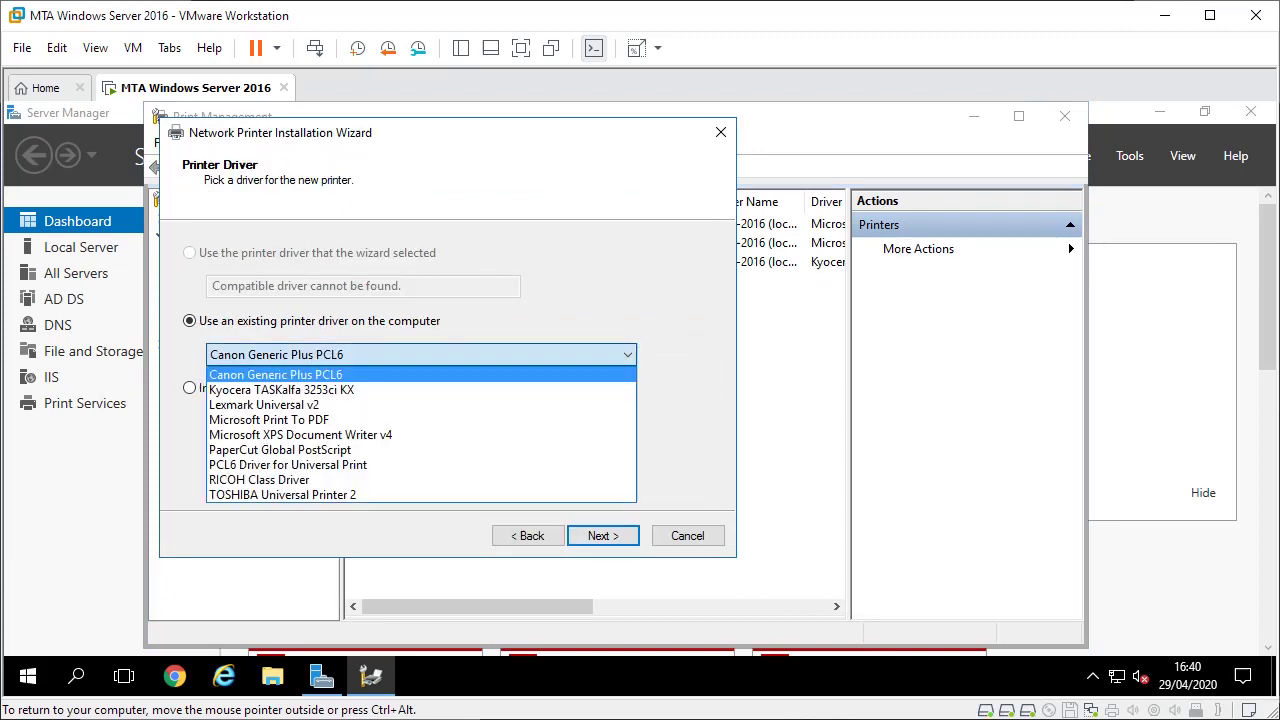
click(290, 374)
key(Return)
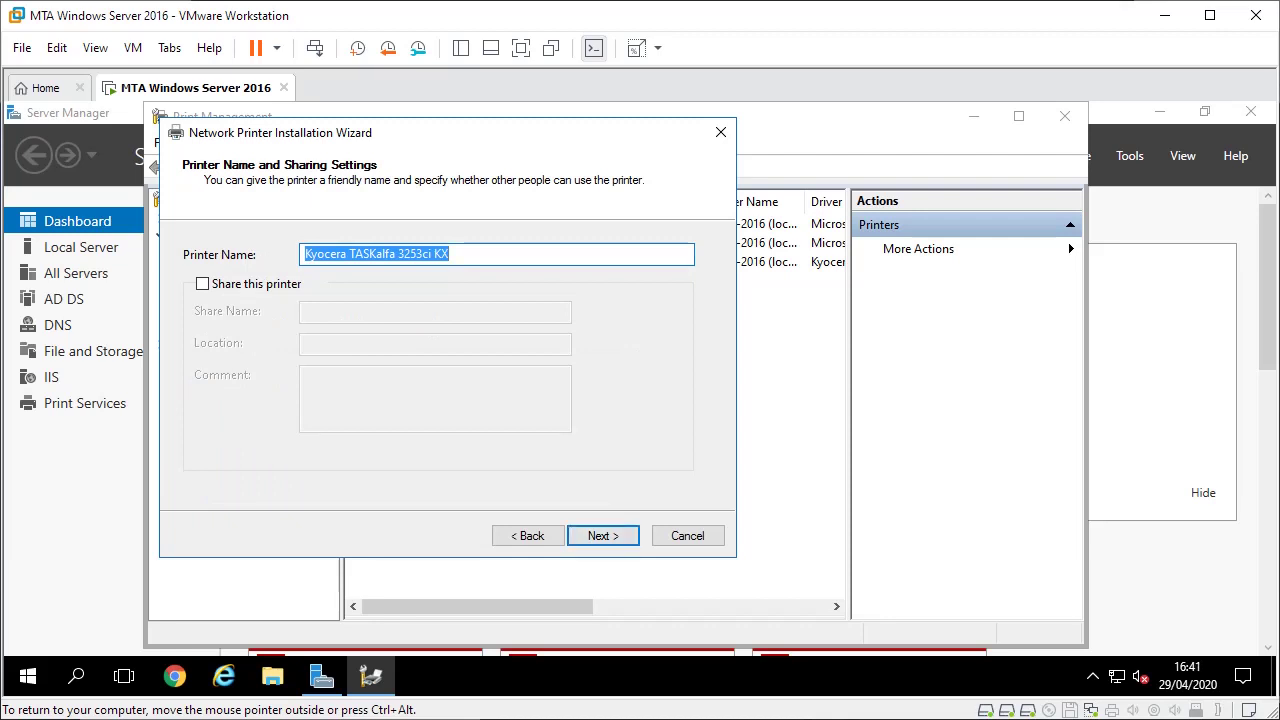
Step: Name the second printer Follow_MeQ, share it under the same name, and complete the installation
text(Follow)
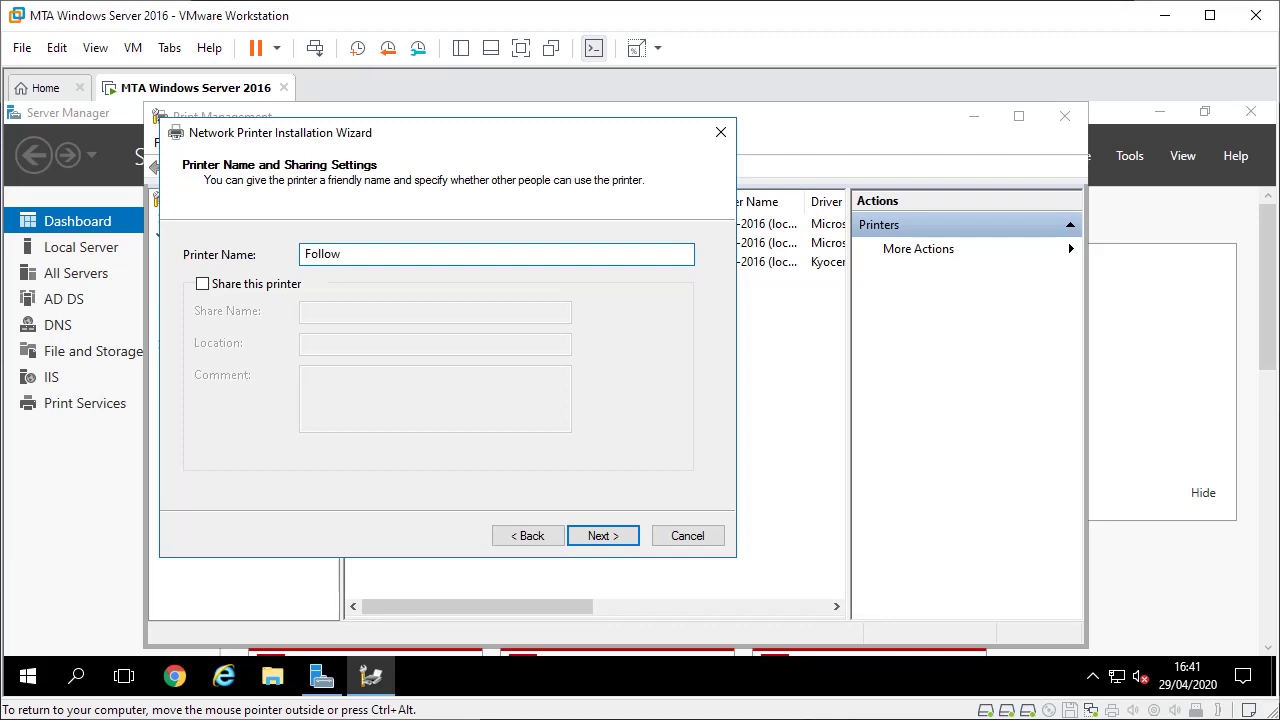
text(_MeQ)
key(ctrl+a)
key(ctrl+c)
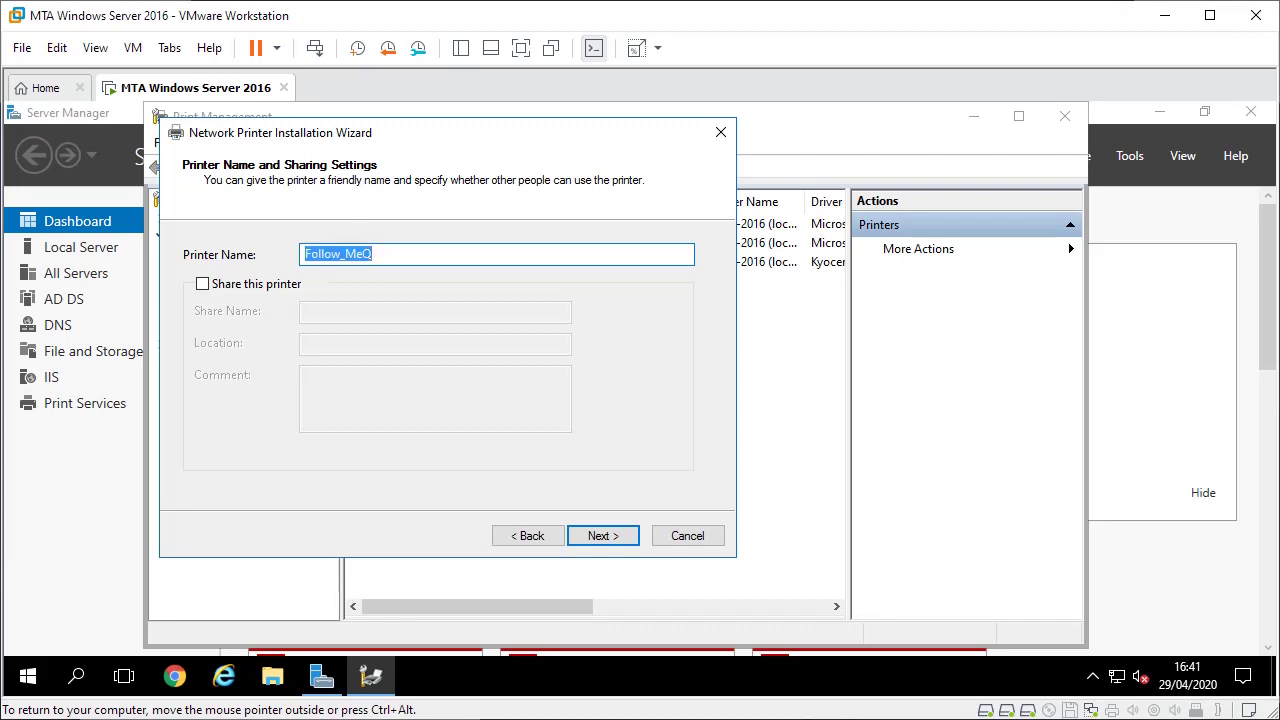
key(Tab)
key(space)
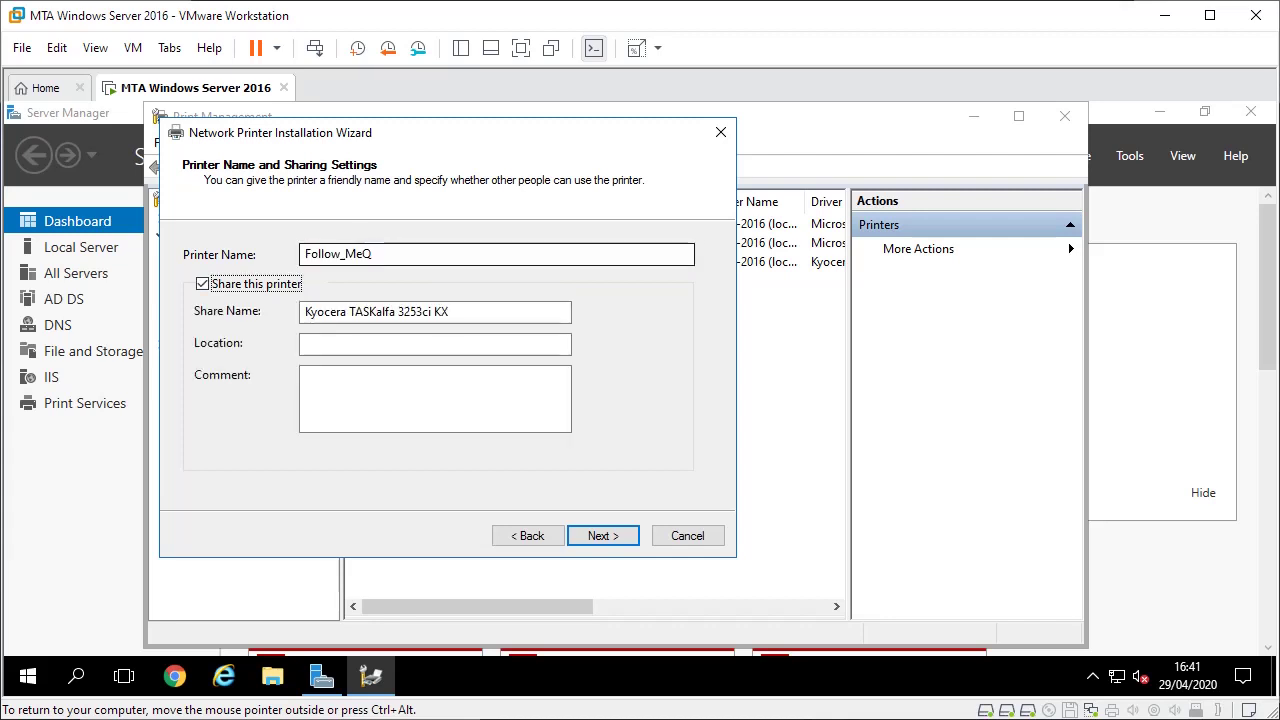
key(Tab)
key(ctrl+v)
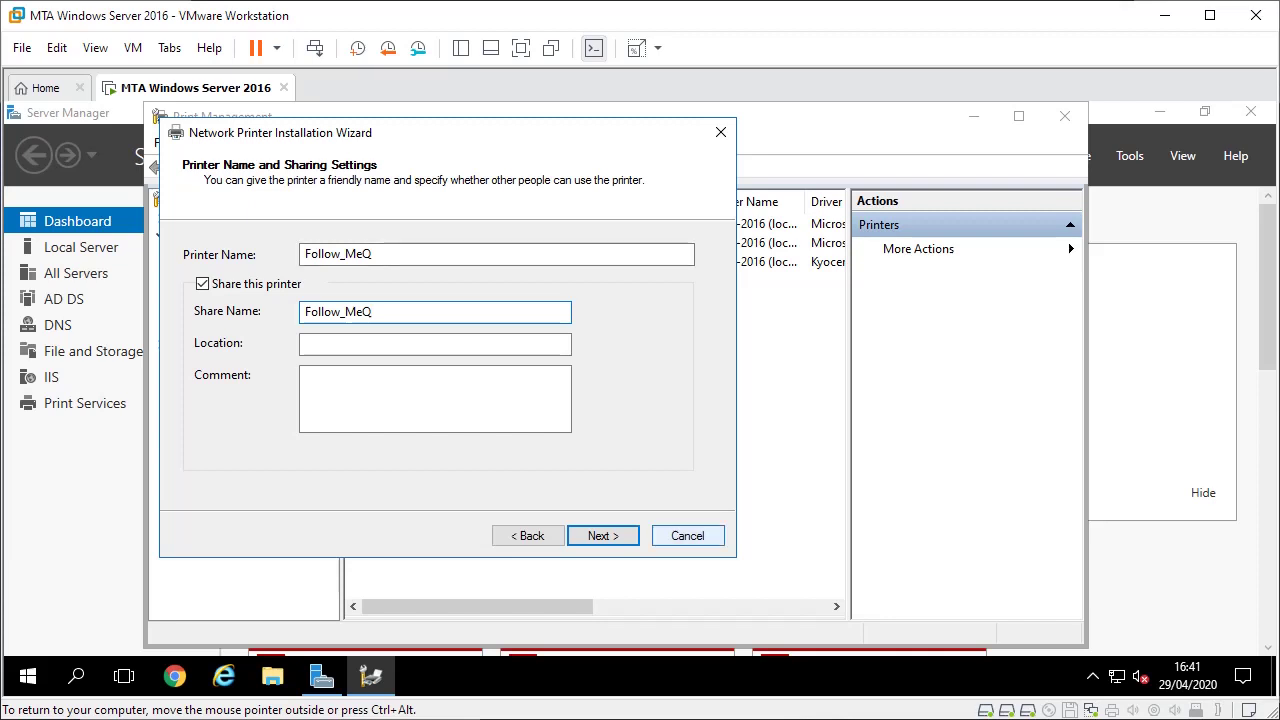
key(Return)
key(Return)
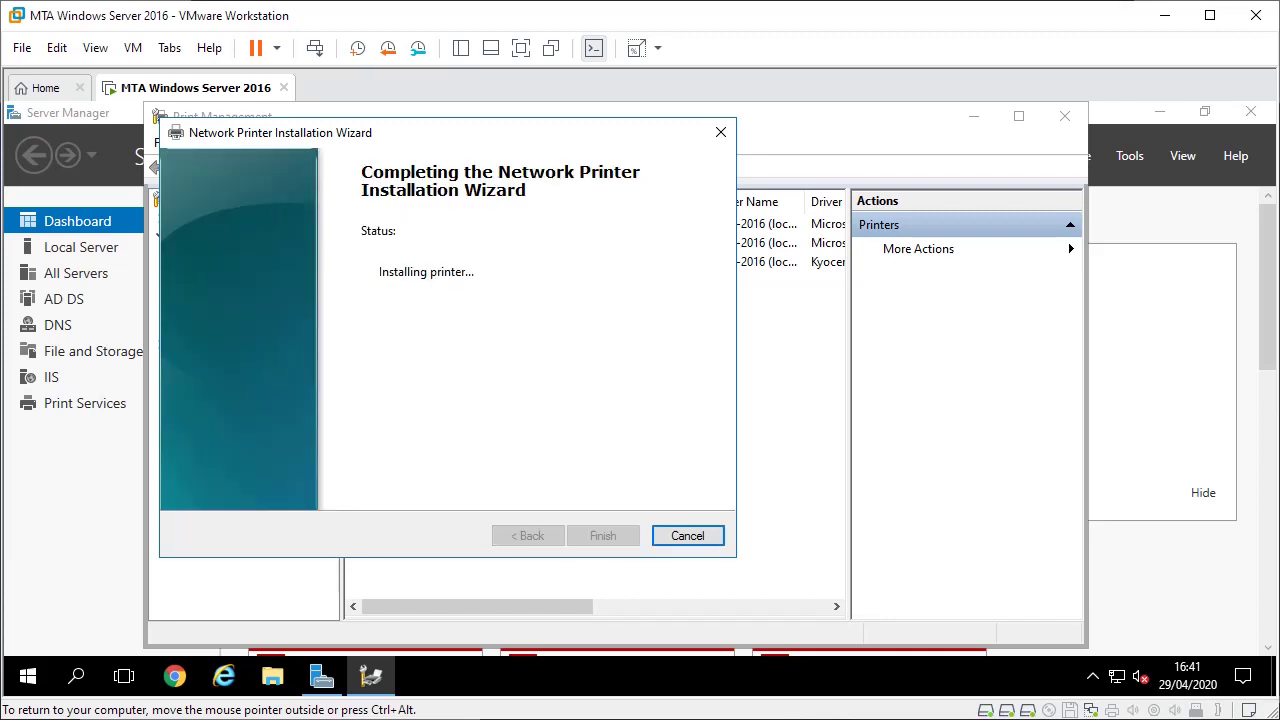
key(Return)
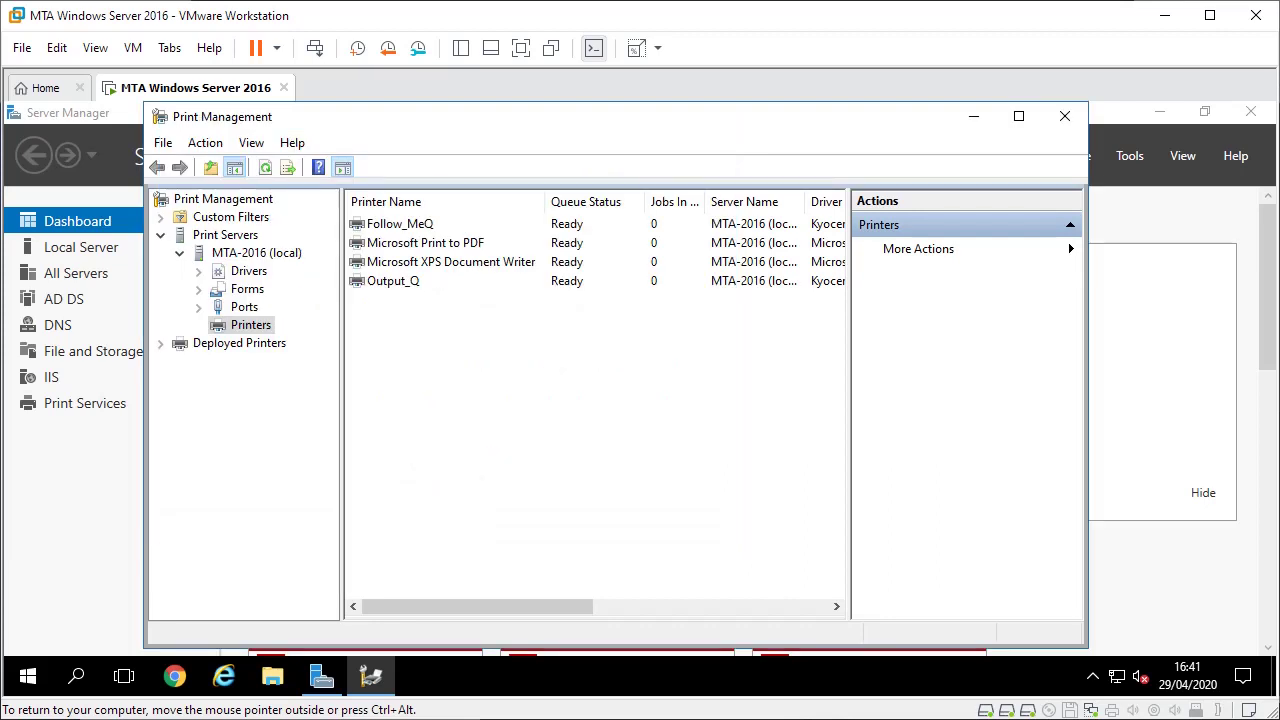
Step: Open Follow_MeQ's device settings and enable the Paper feeder (cassette 3, 4) option
right_click(402, 224)
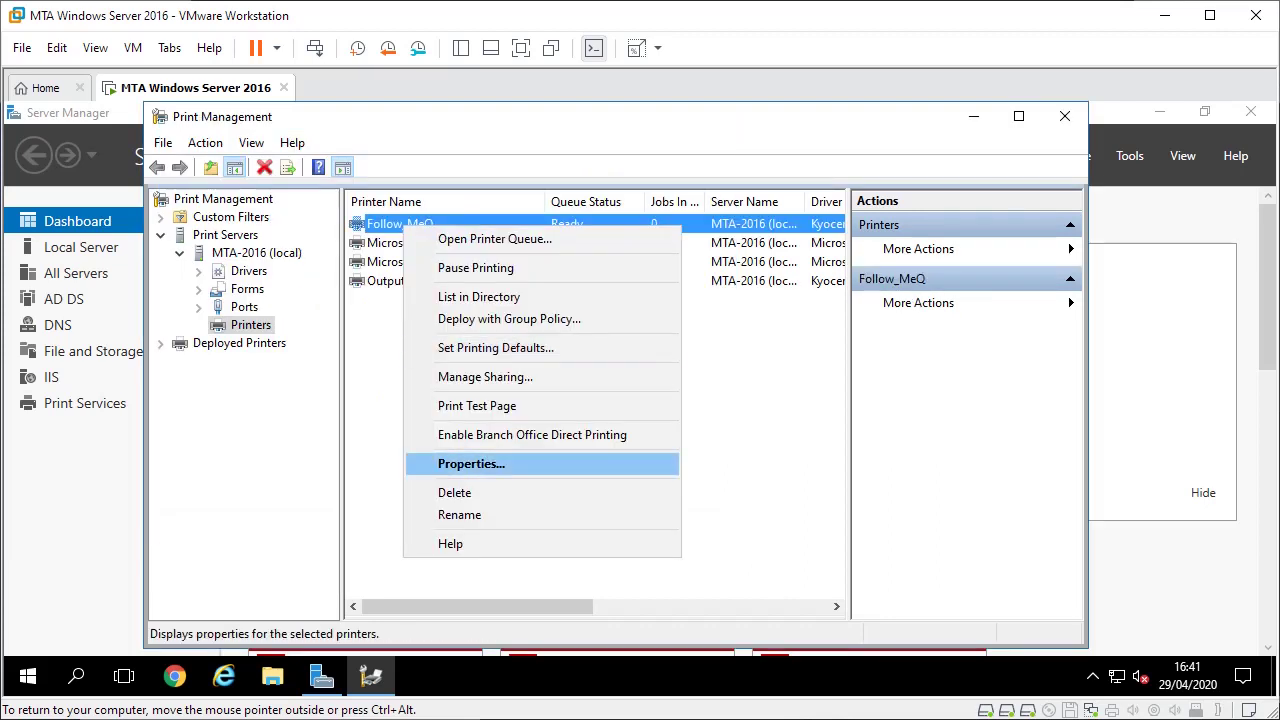
key(Return)
click(951, 185)
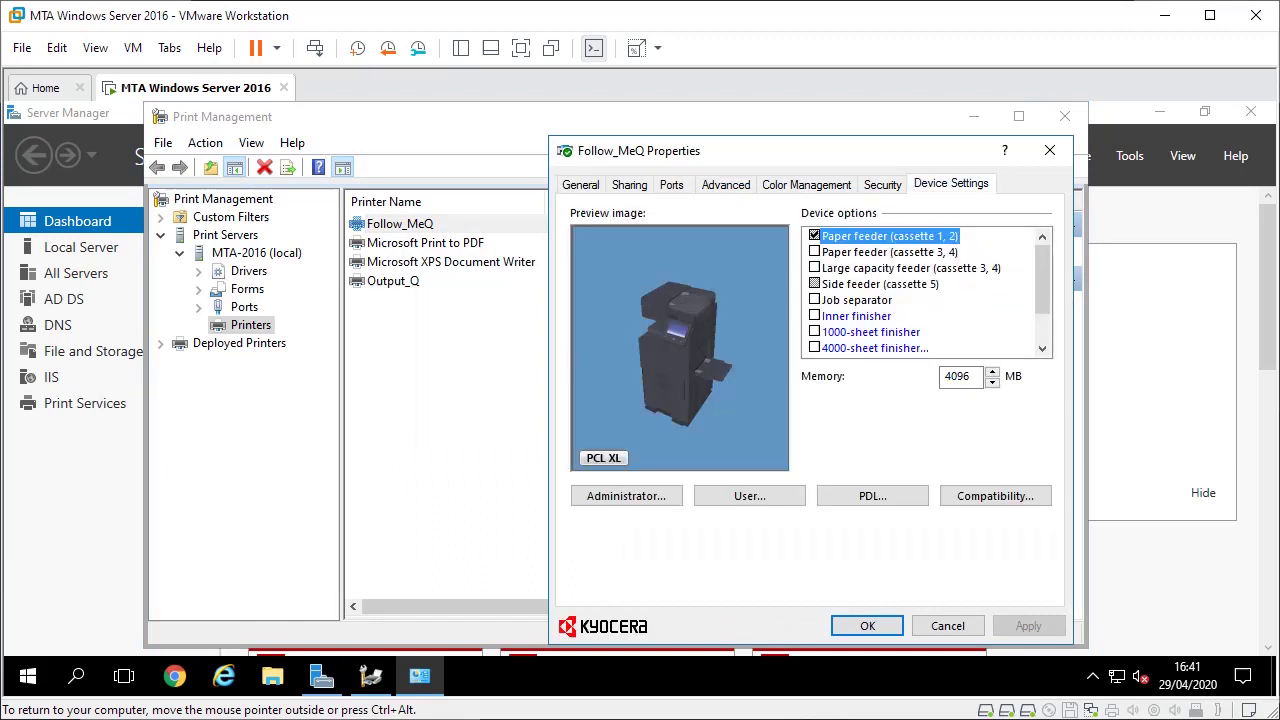
click(889, 252)
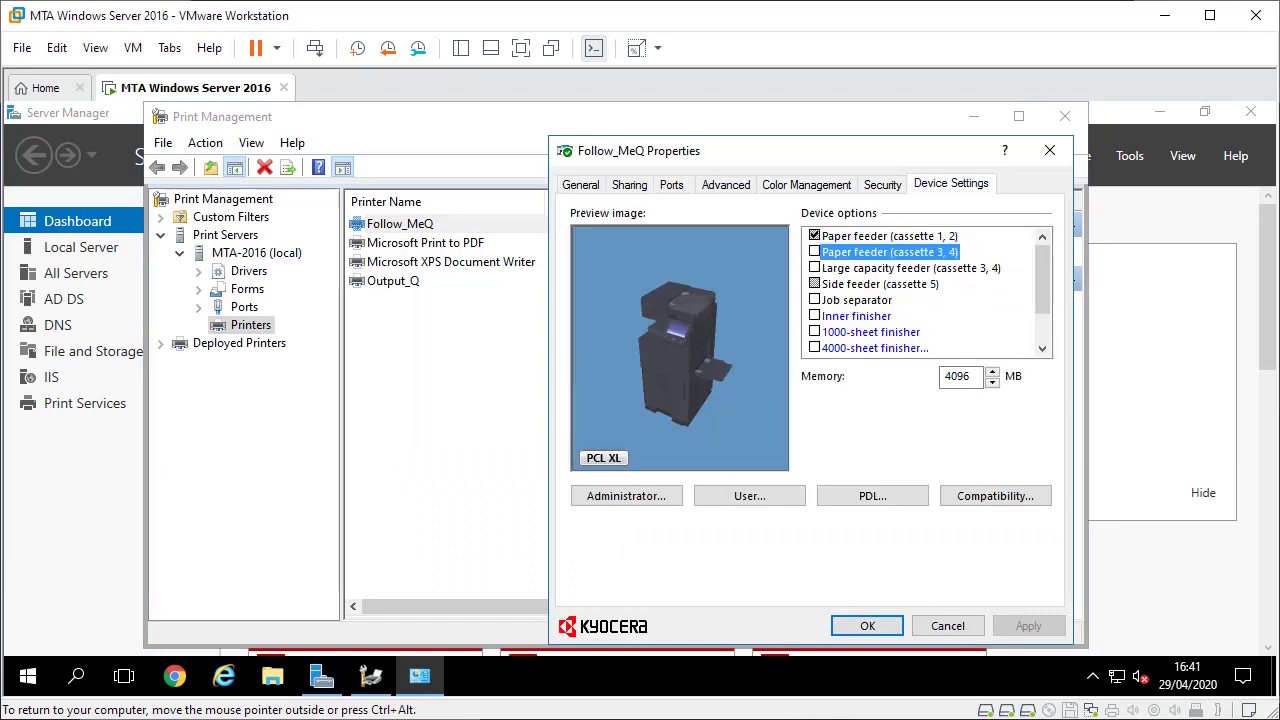
key(space)
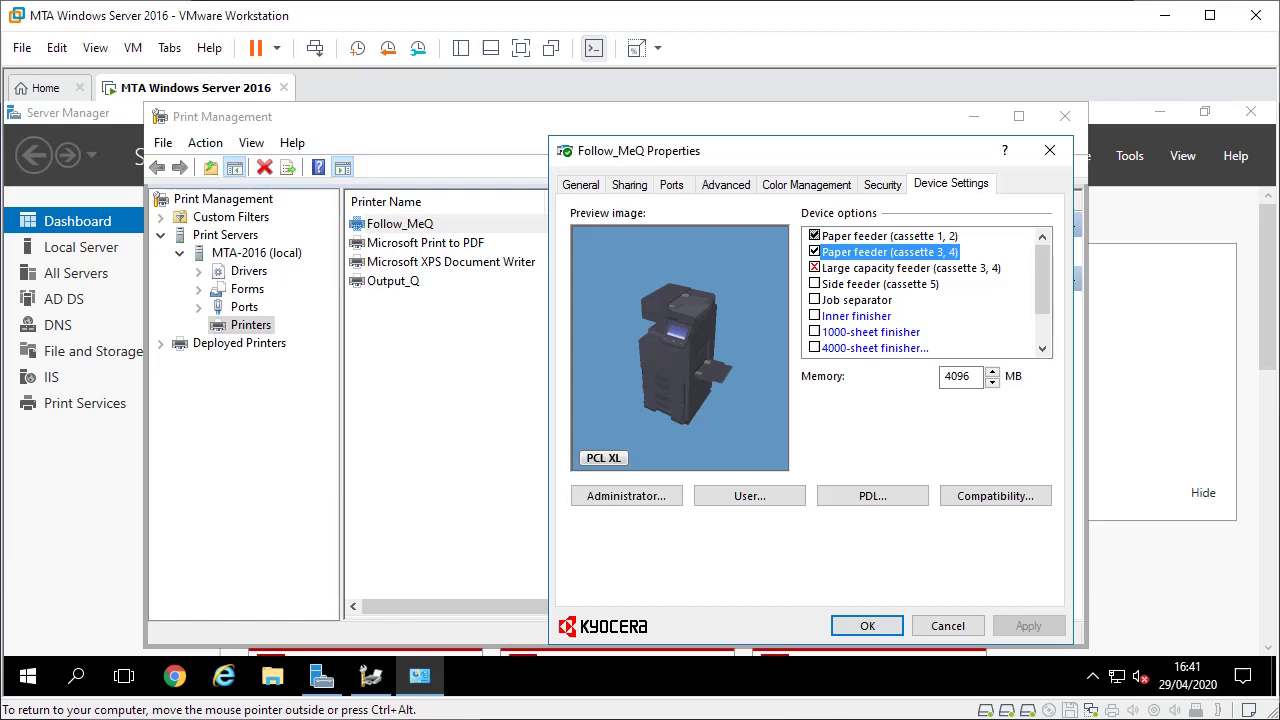
Step: Enable the 4000-sheet finisher with a 2 hole punch unit, and enable the Folding unit
click(815, 348)
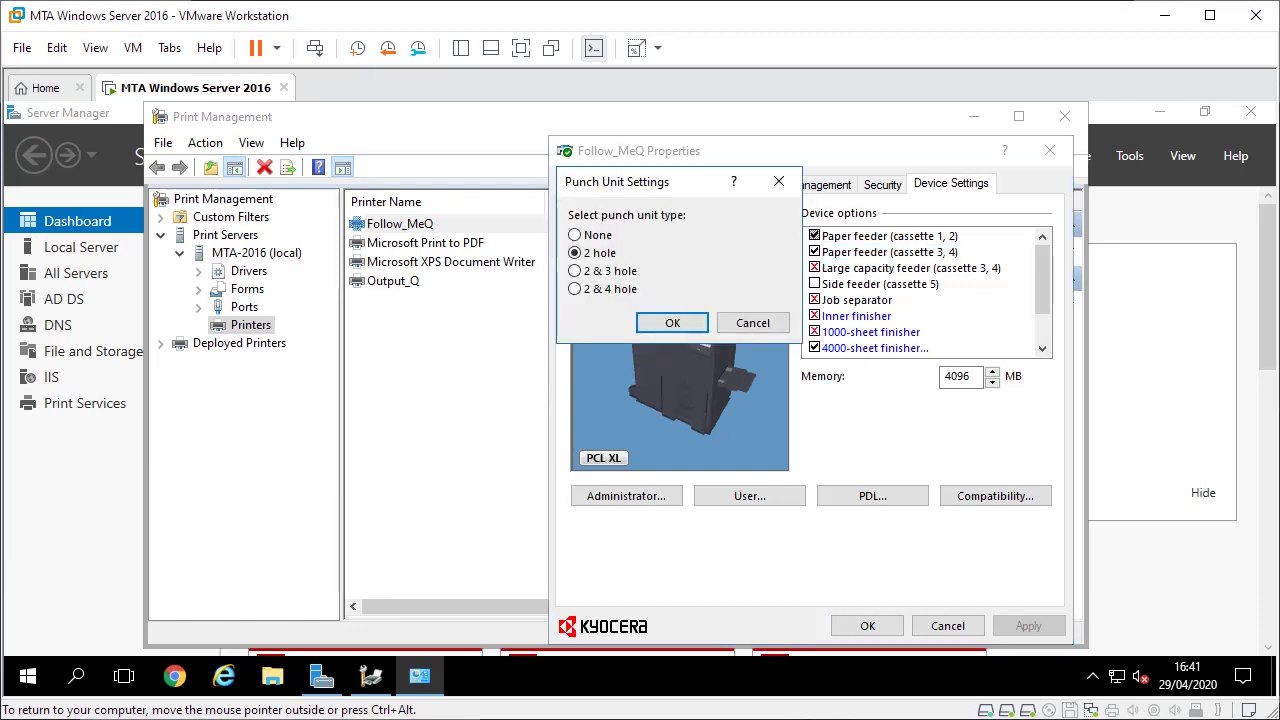
key(Return)
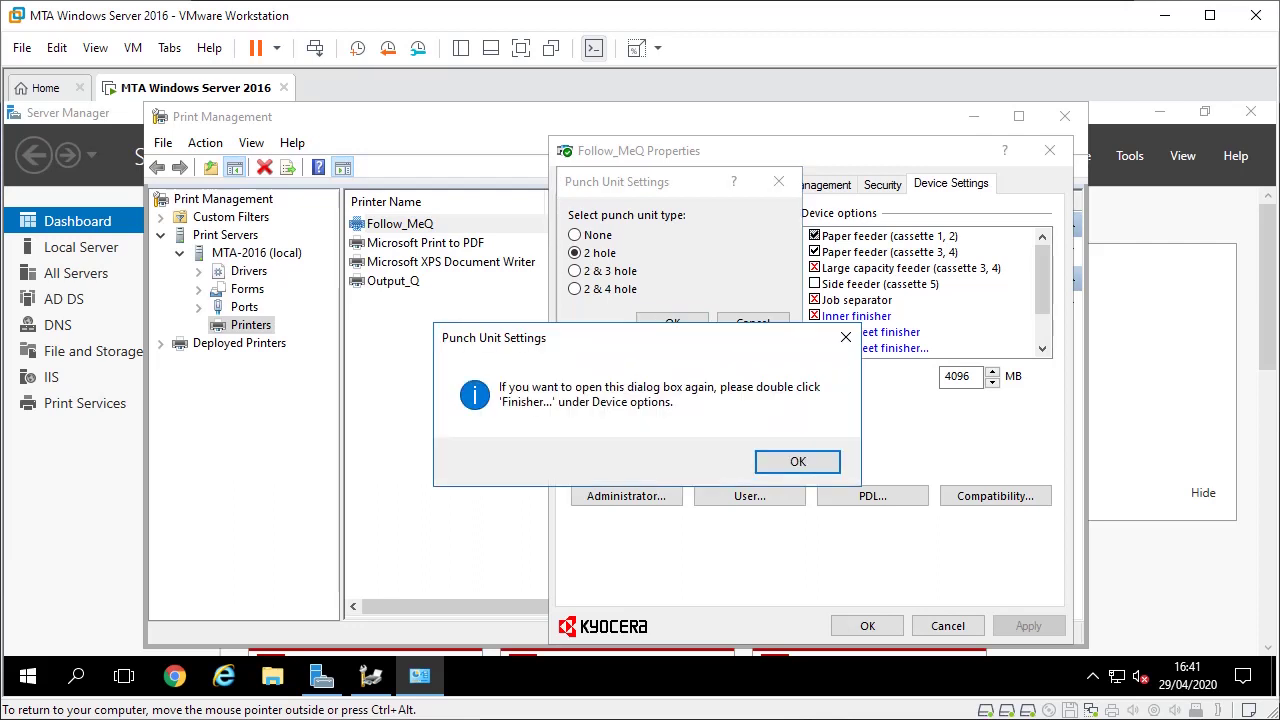
key(Return)
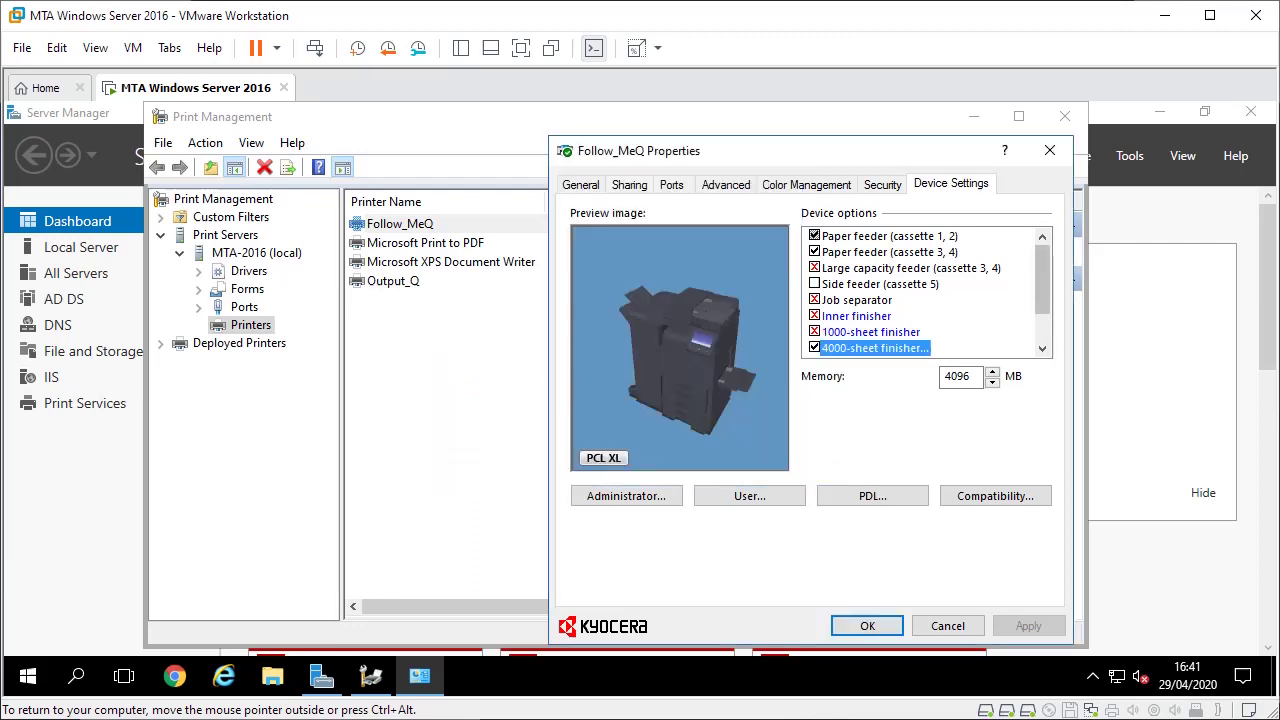
scroll(920, 292, down, 1)
click(815, 332)
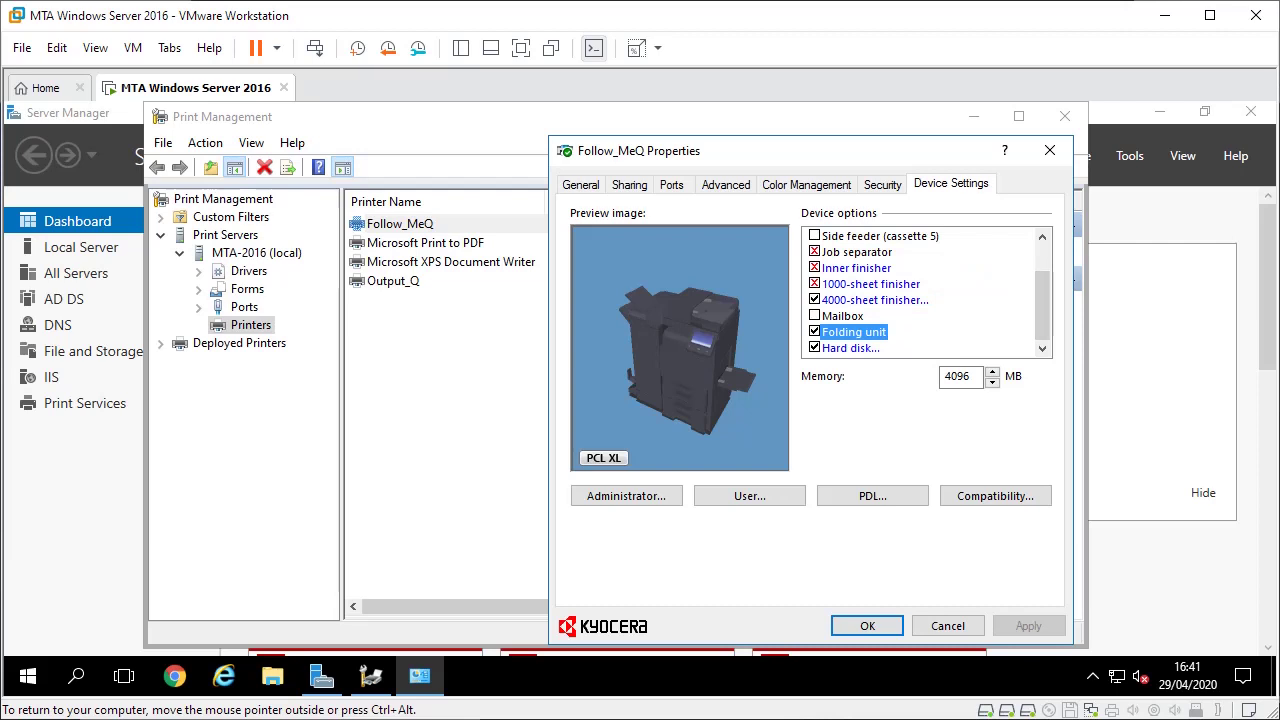
Step: Disable Follow_MeQ's advanced printing features and set its printing defaults to Black, duplex Flip on long edge and Plain media
click(725, 184)
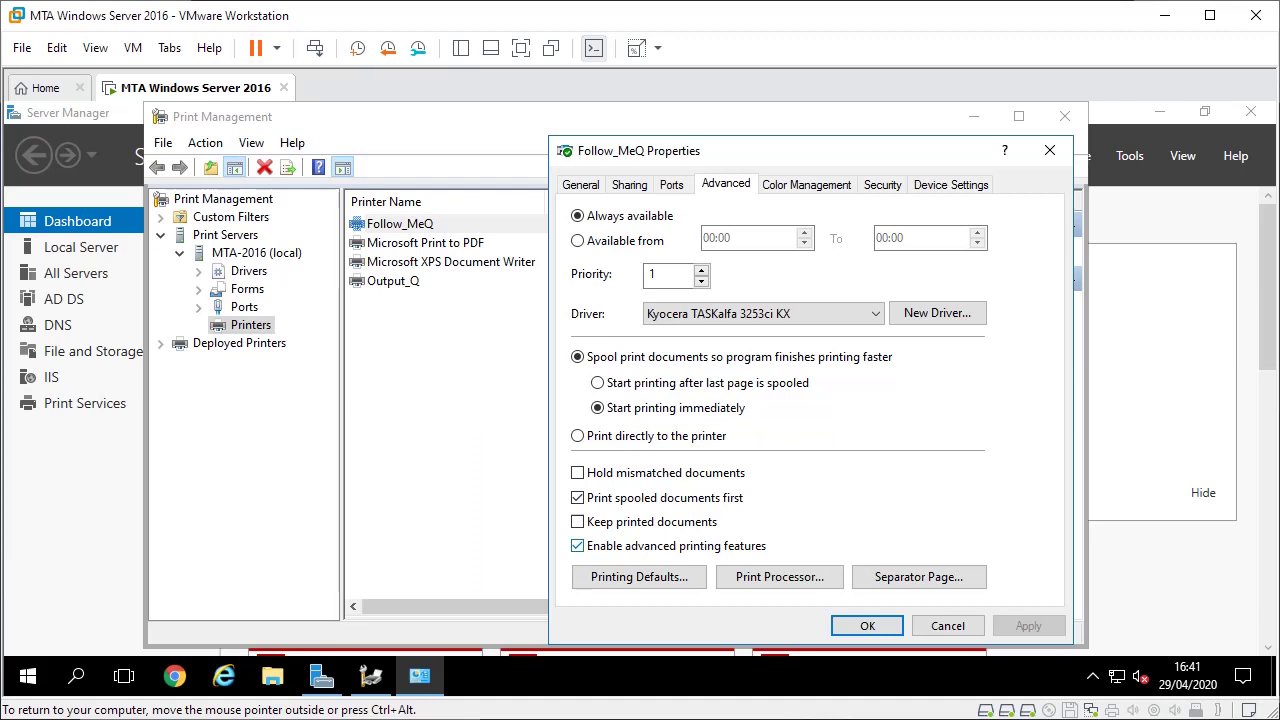
click(577, 545)
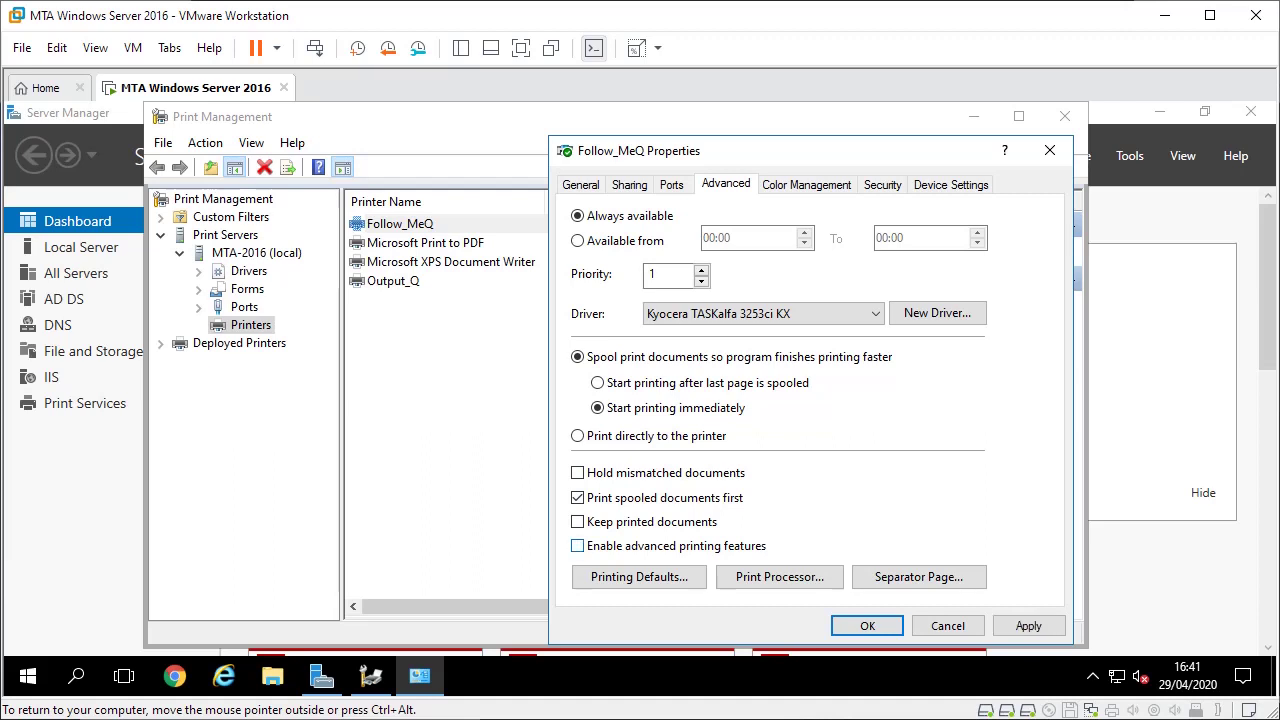
click(639, 576)
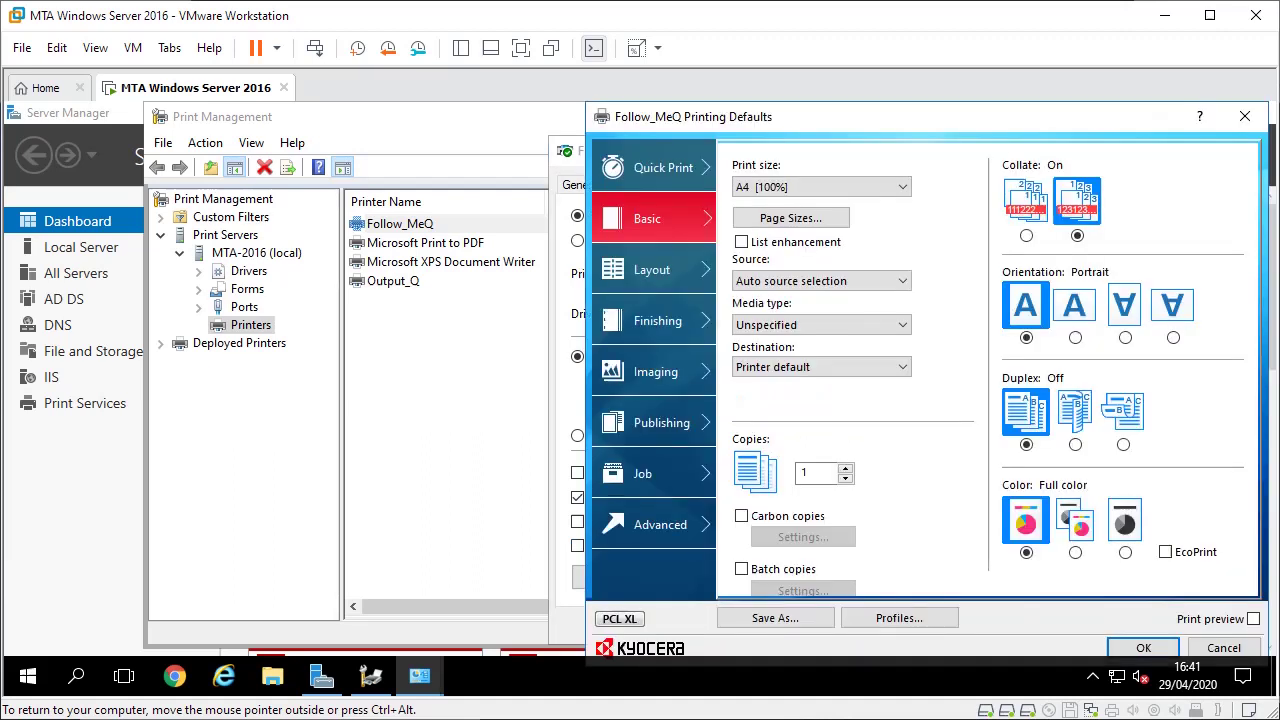
click(1125, 520)
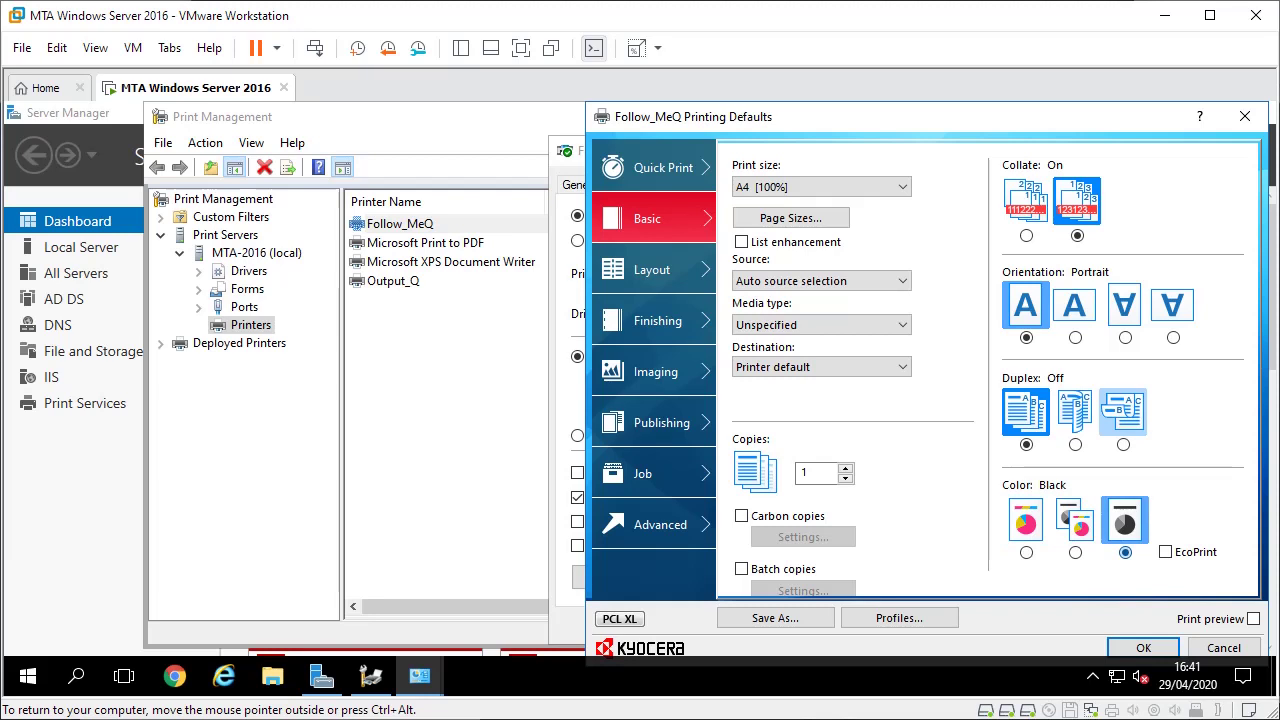
click(1075, 410)
click(820, 324)
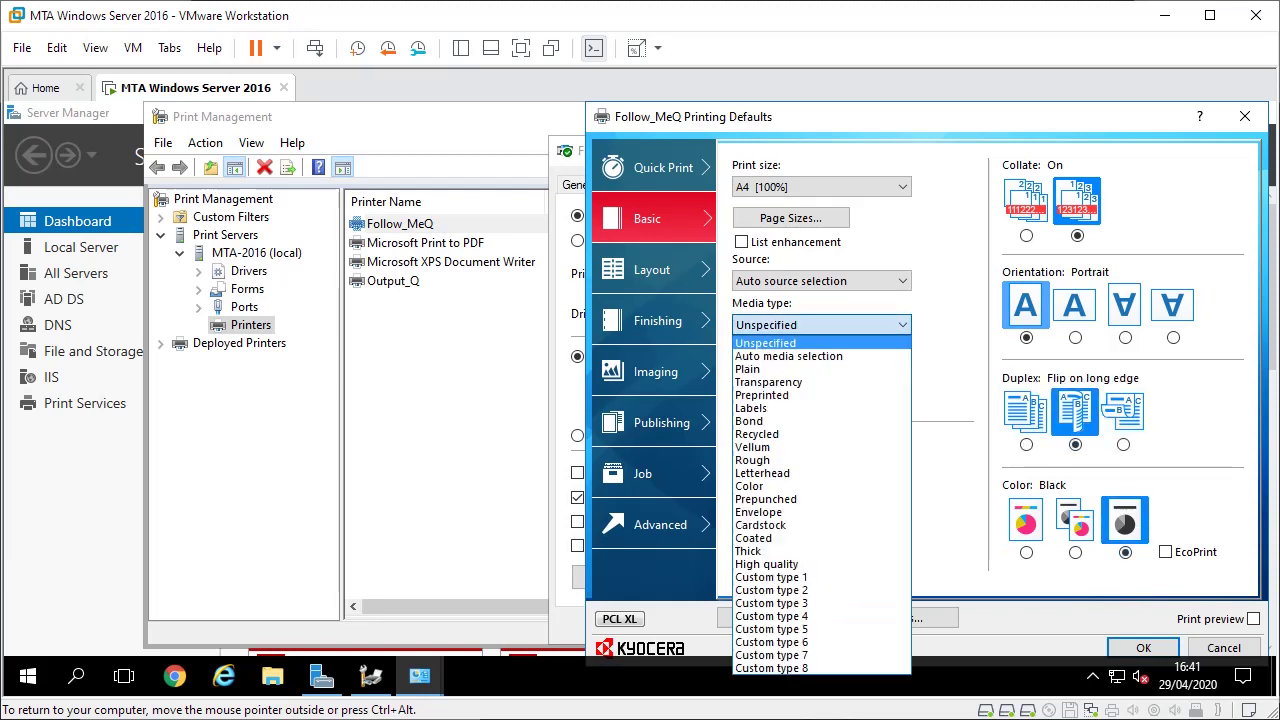
click(760, 369)
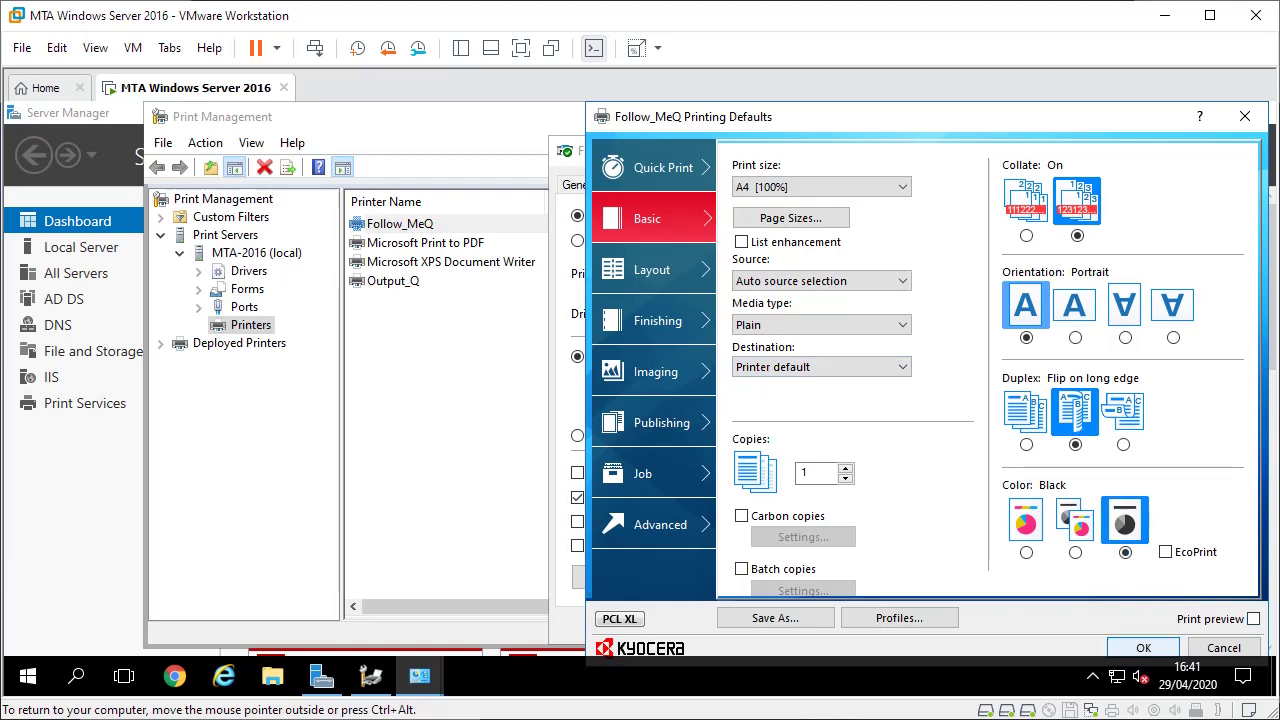
click(1143, 647)
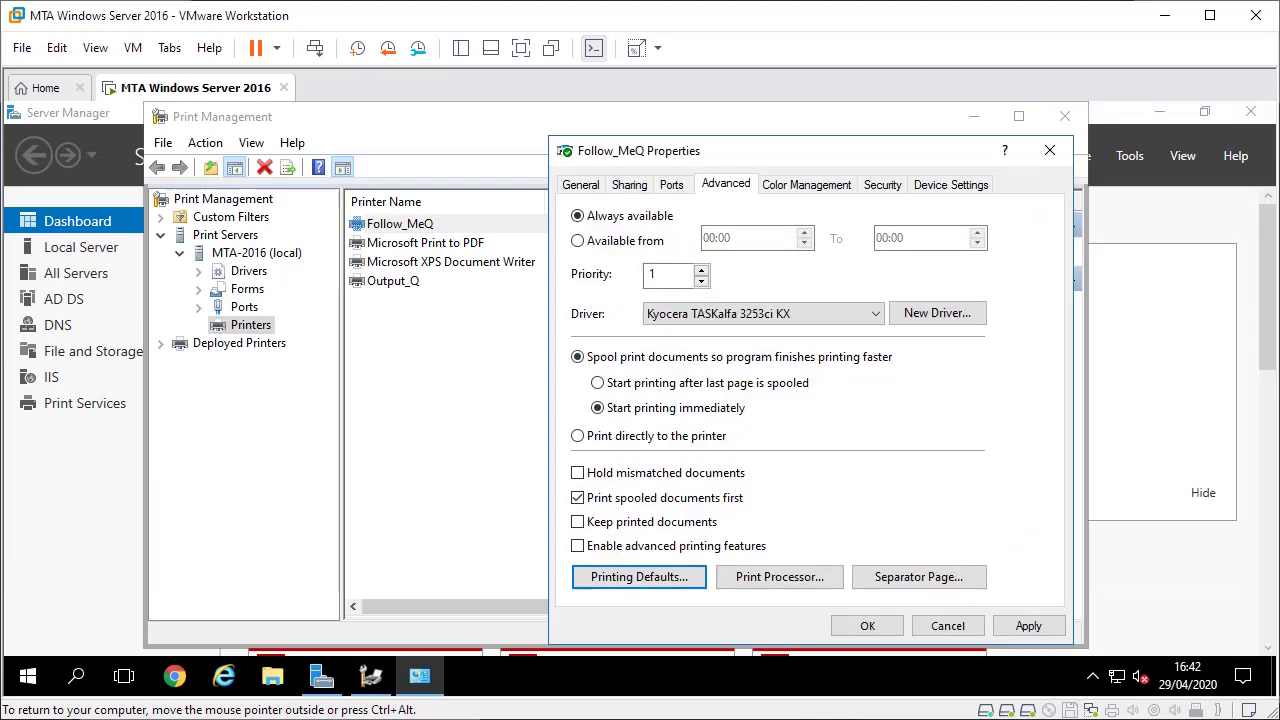
Step: Set Follow_MeQ's printing preferences to Black, duplex Flip on long edge and Plain media, and apply the printer properties
click(580, 185)
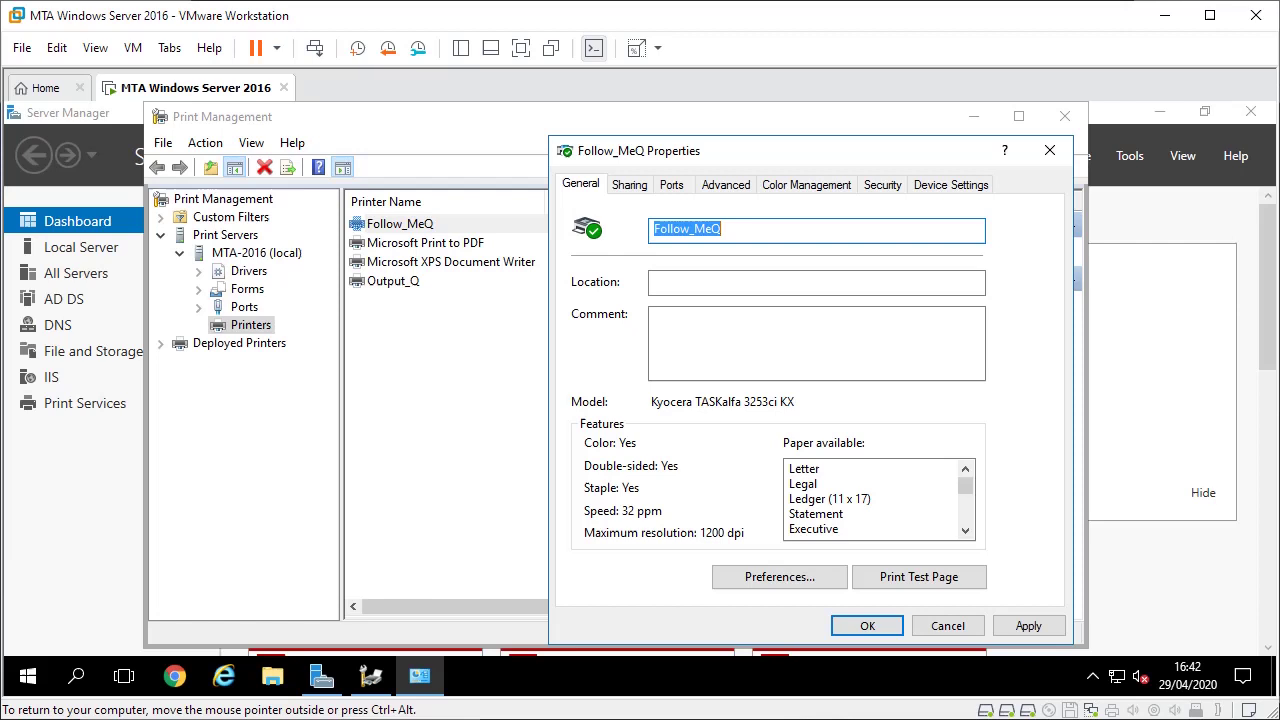
click(771, 497)
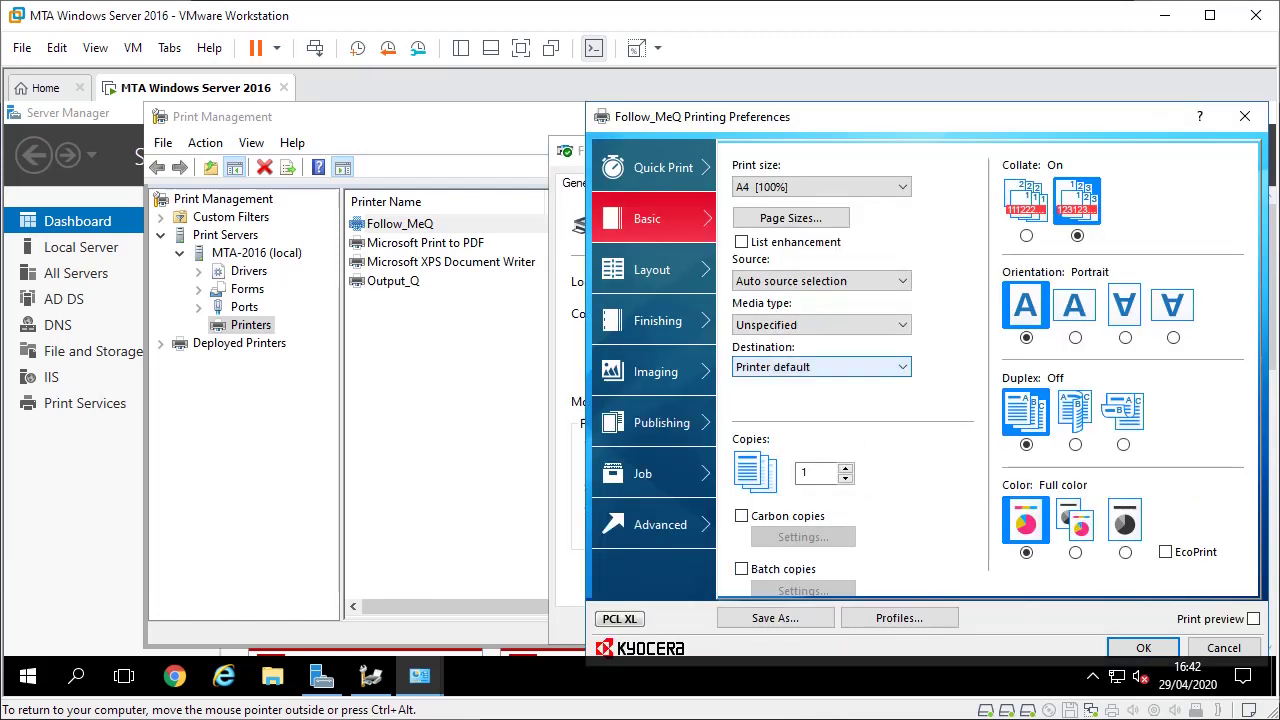
click(1125, 520)
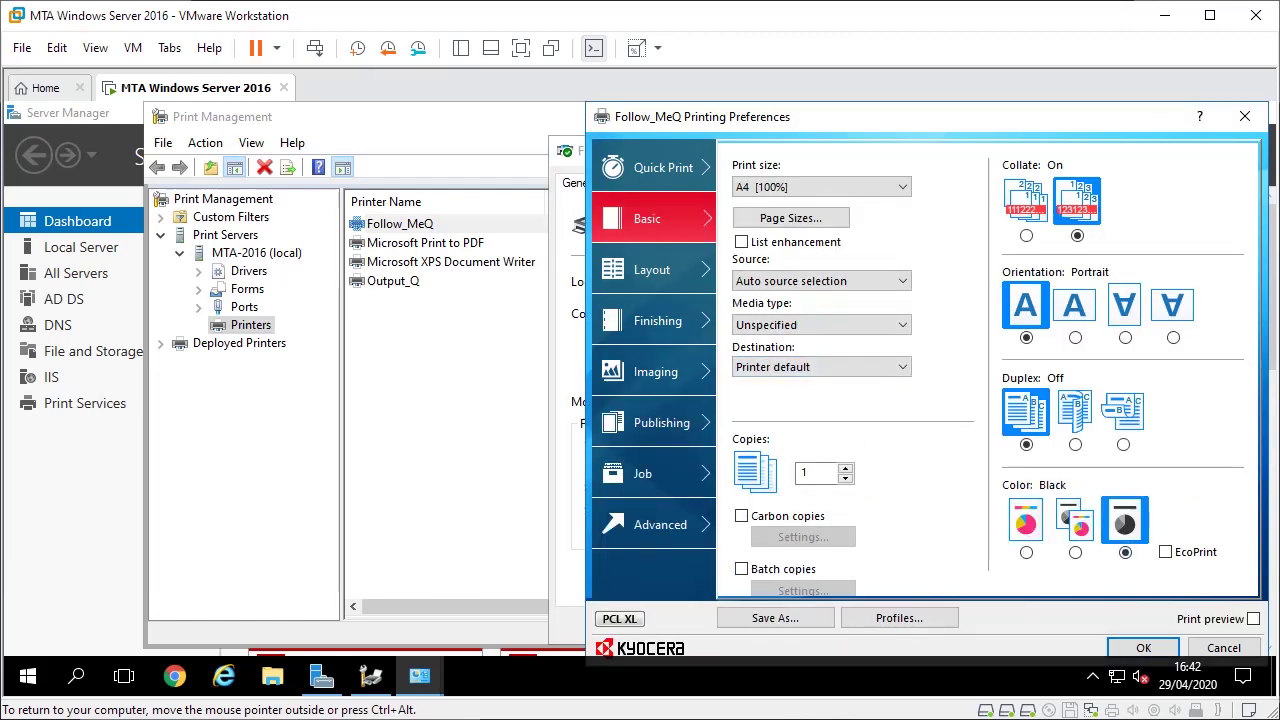
click(1075, 410)
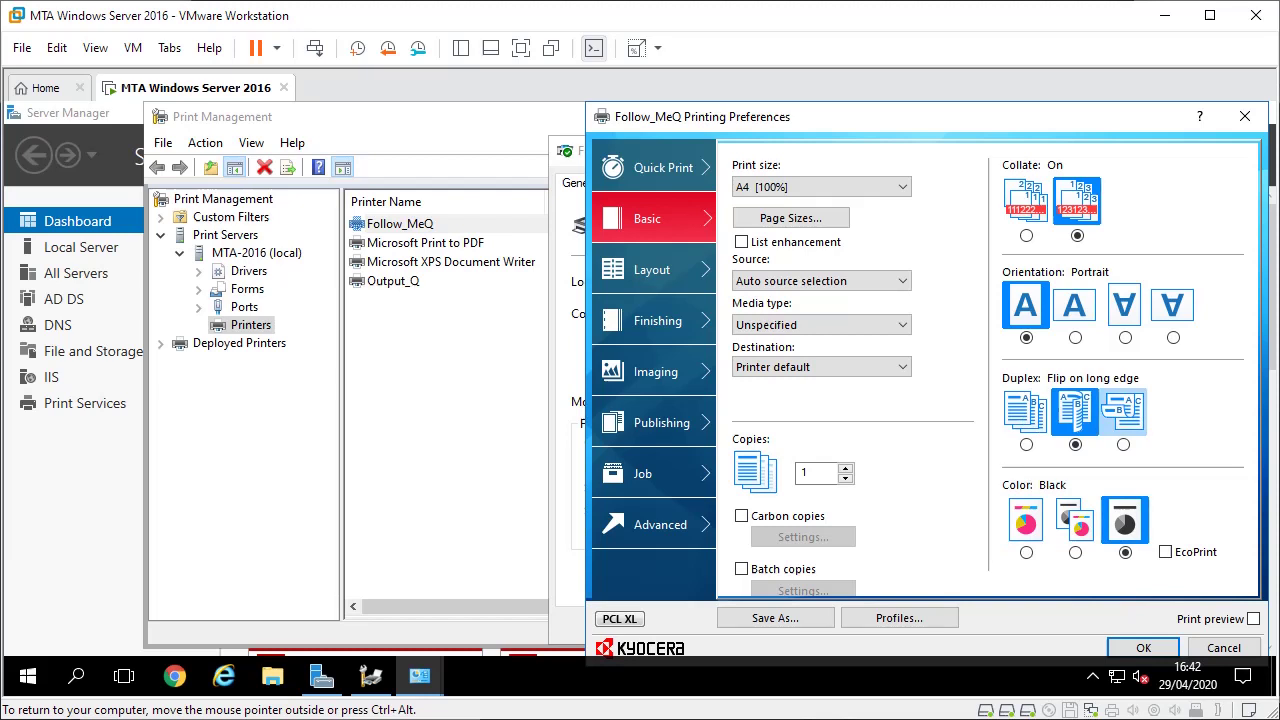
click(820, 325)
click(760, 369)
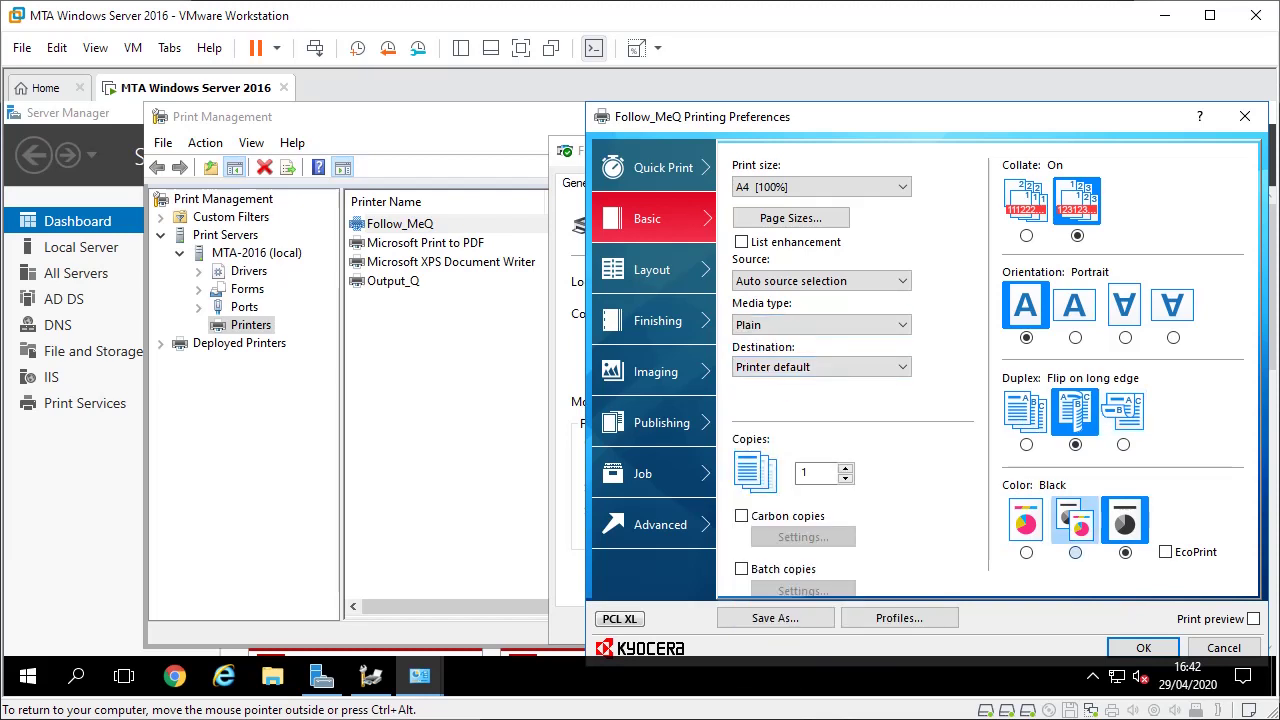
click(1143, 647)
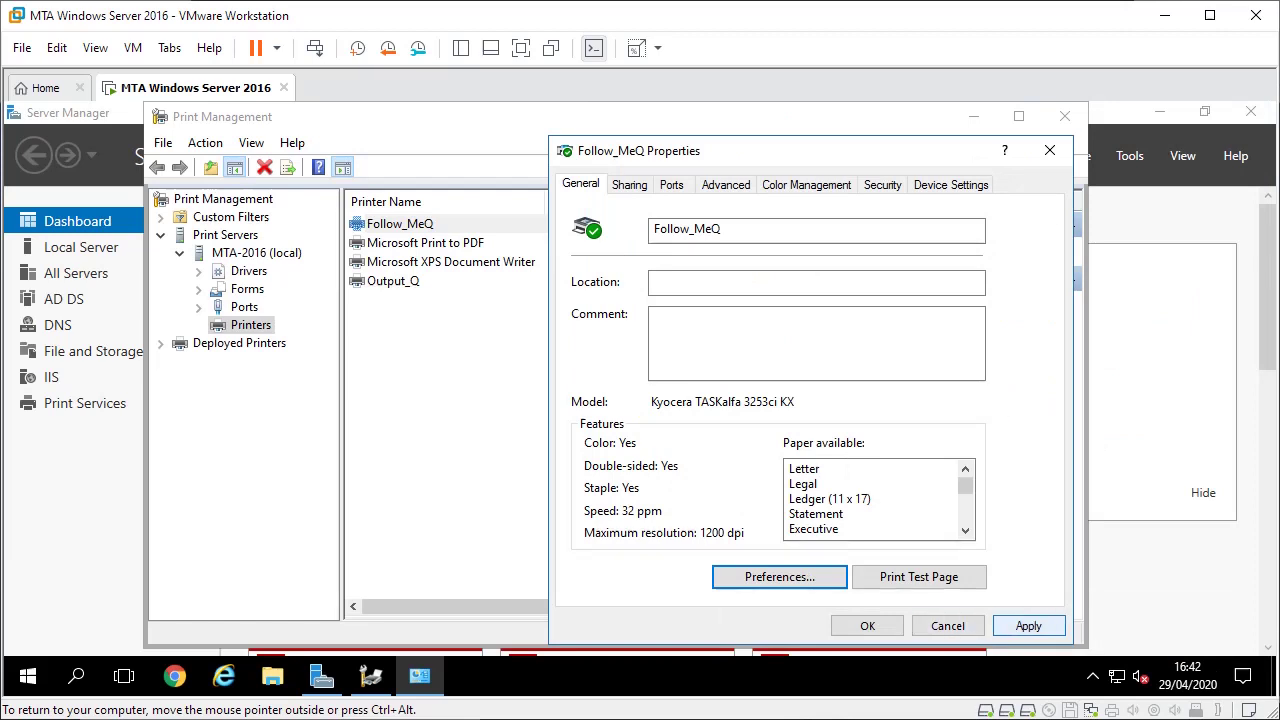
click(1029, 626)
click(867, 625)
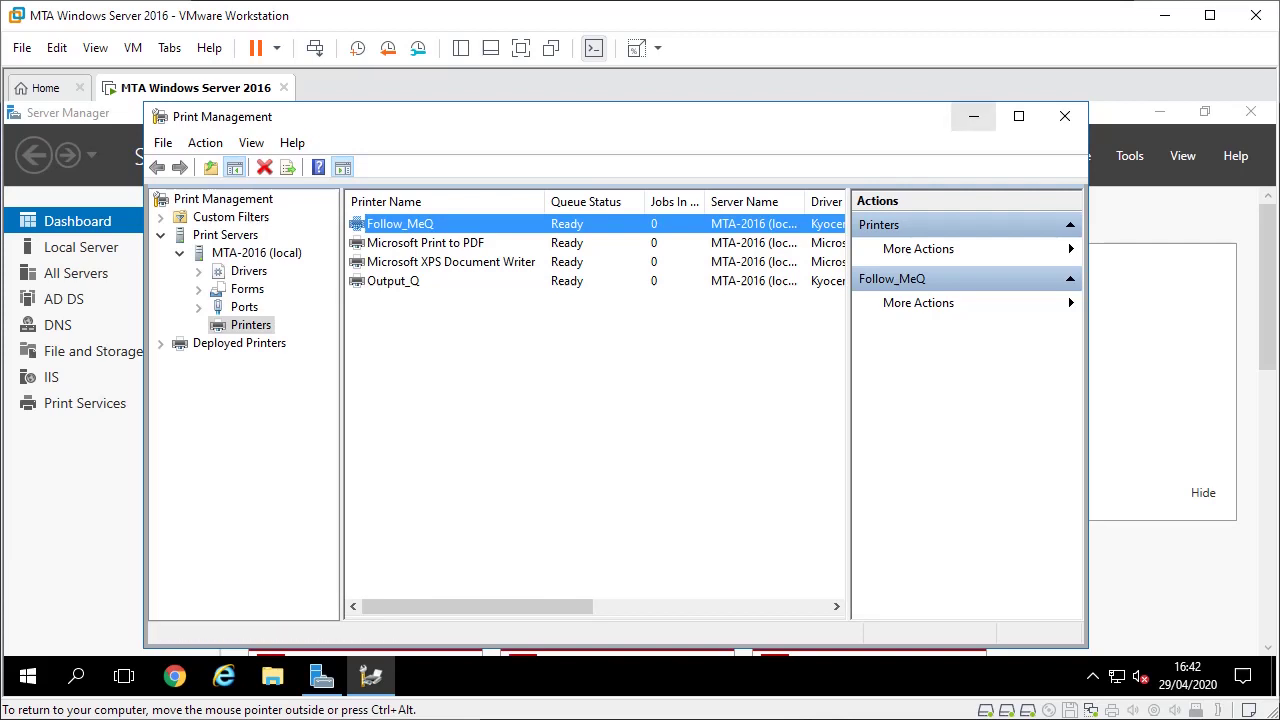
Step: Minimize the open windows and launch the PaperCut MF installer from the desktop, acknowledging the 32-bit workstation notice
click(973, 116)
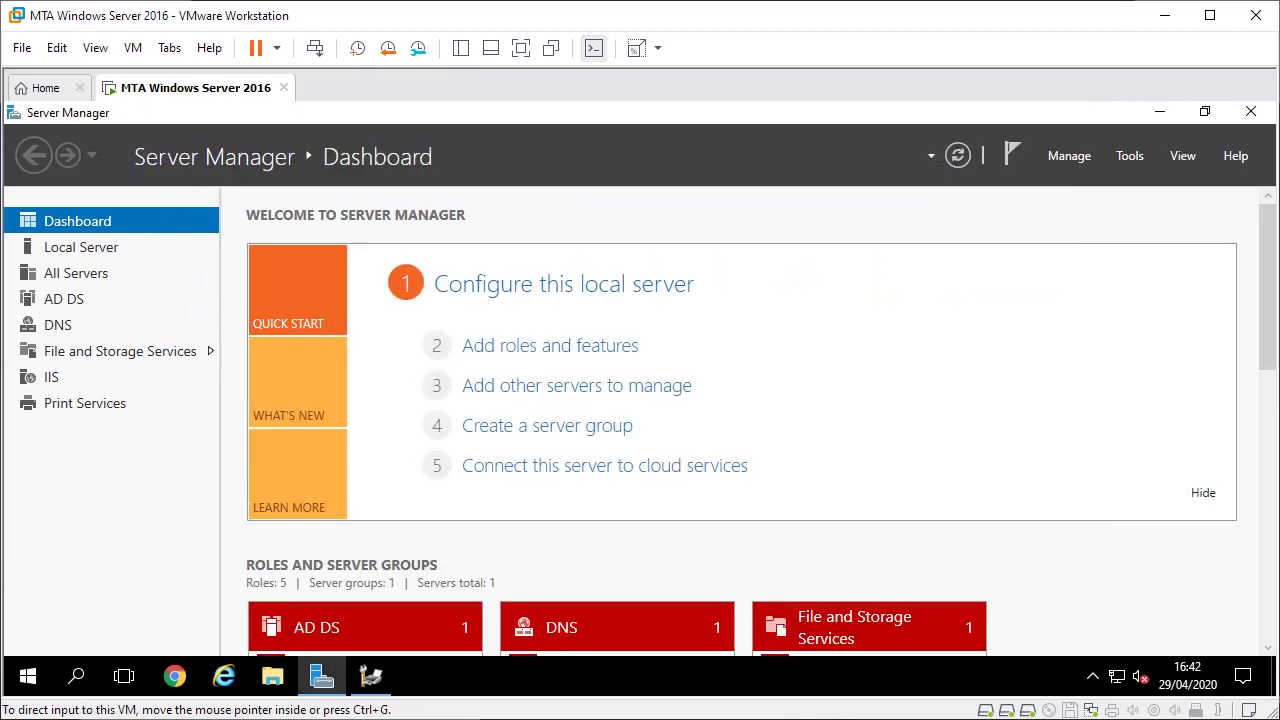
click(1159, 112)
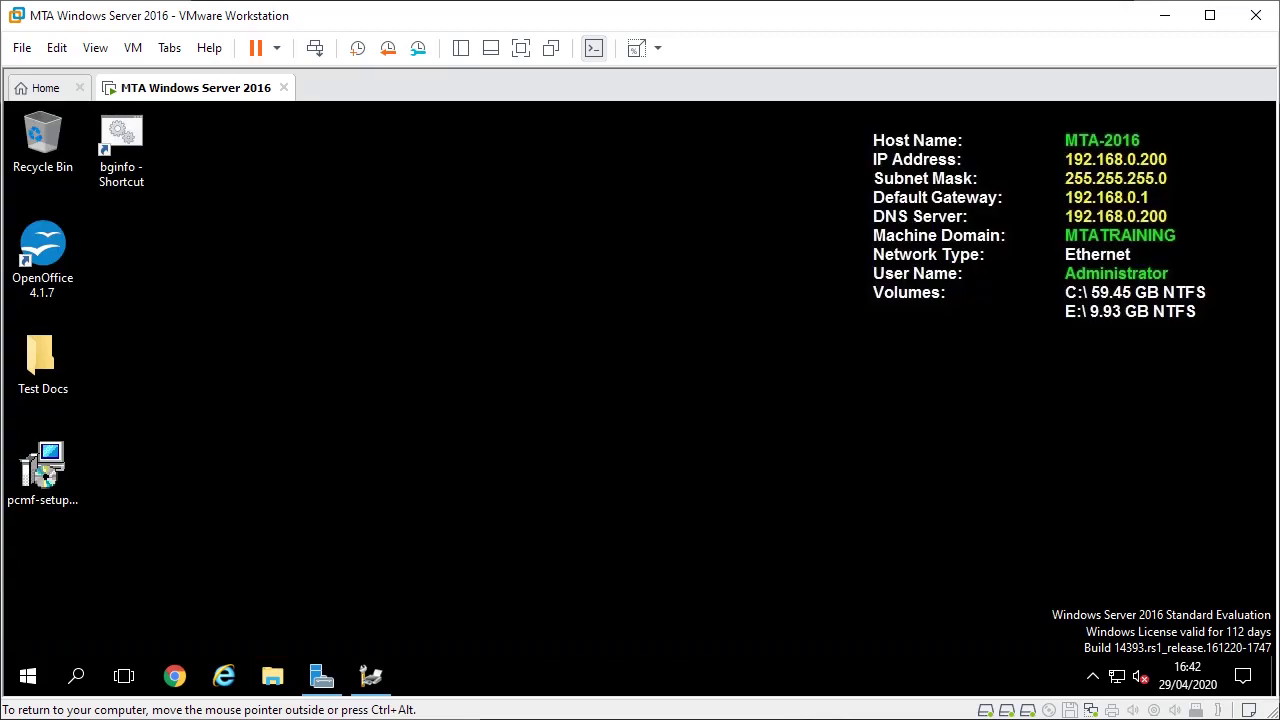
click(42, 468)
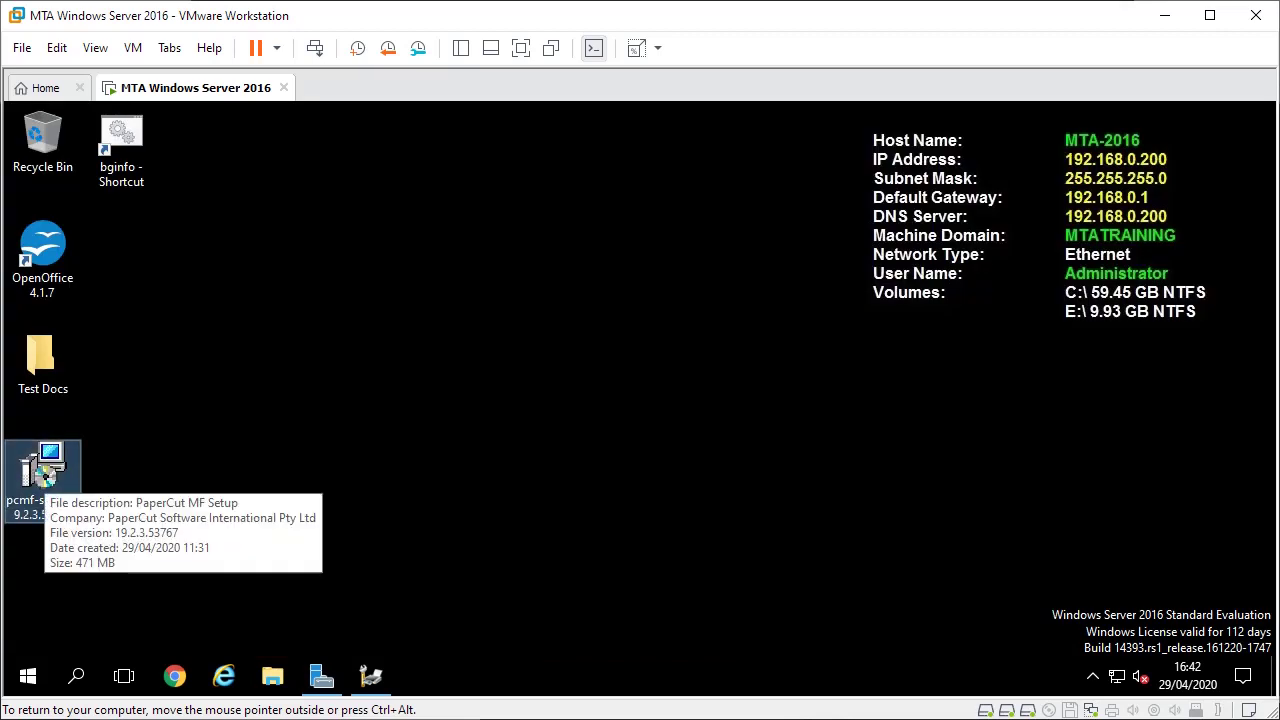
double_click(44, 476)
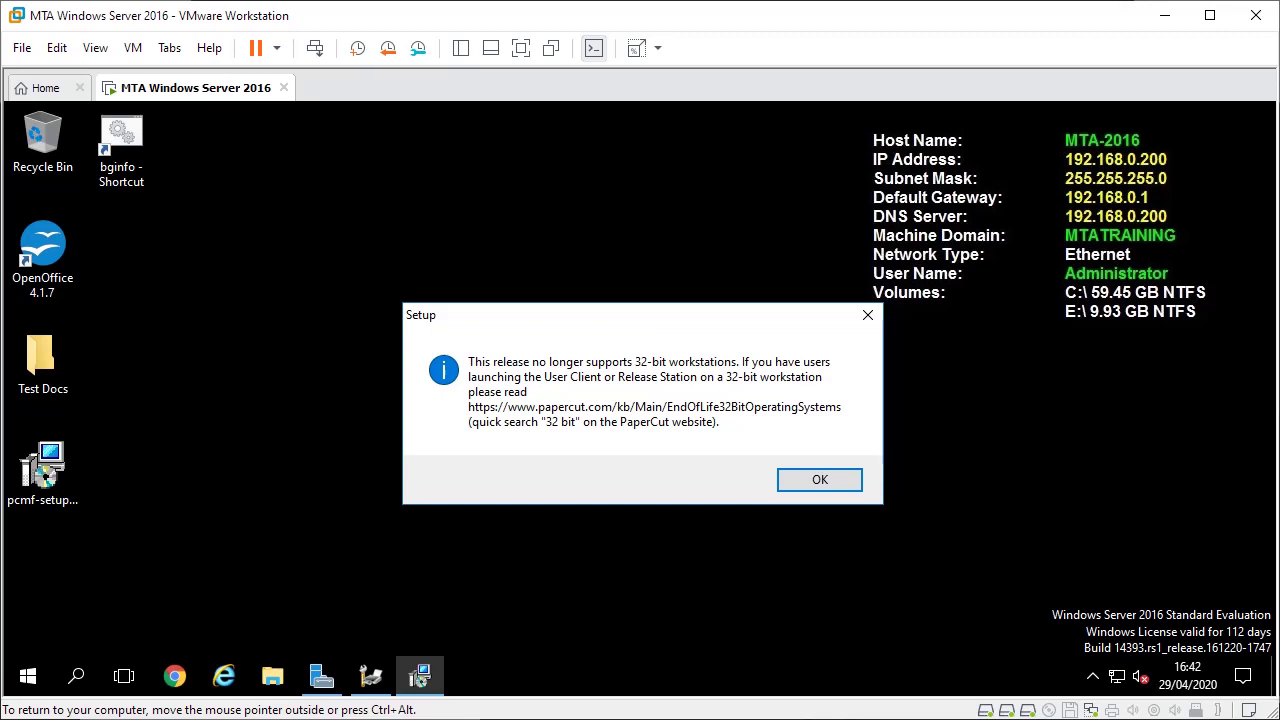
click(820, 479)
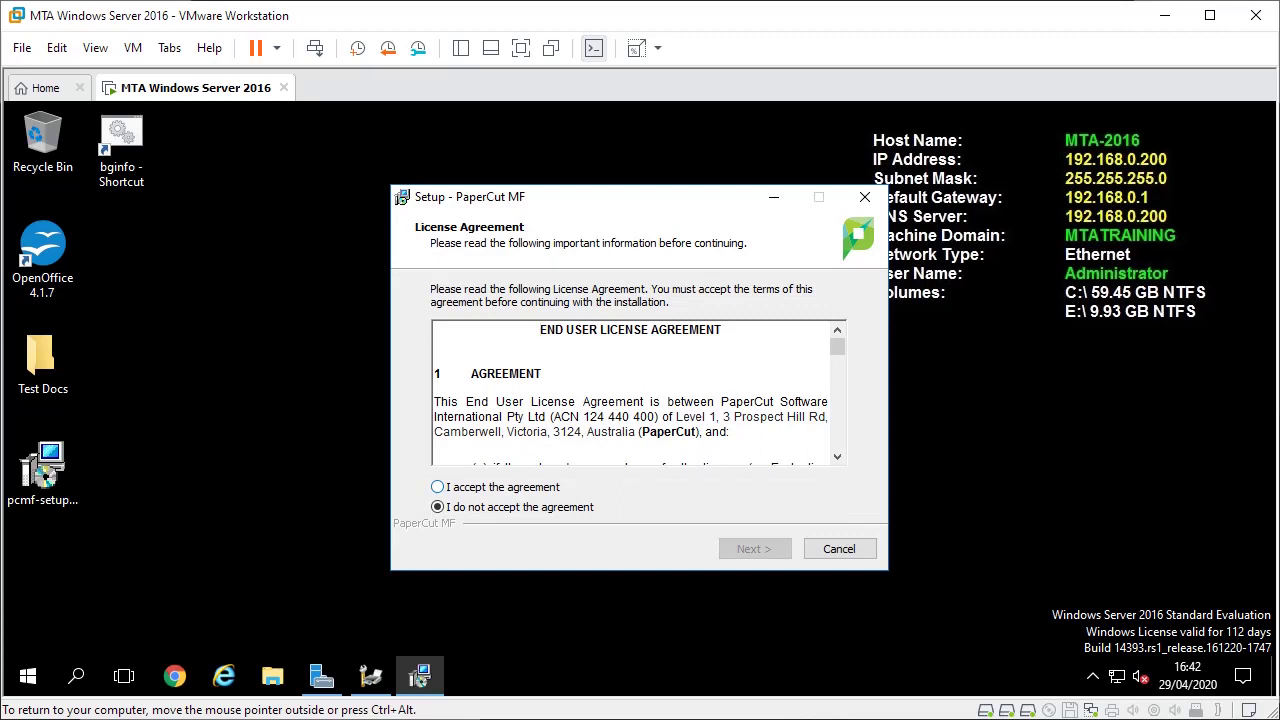
Step: Accept the PaperCut MF licence agreement and continue with the default settings to the component selection
click(438, 487)
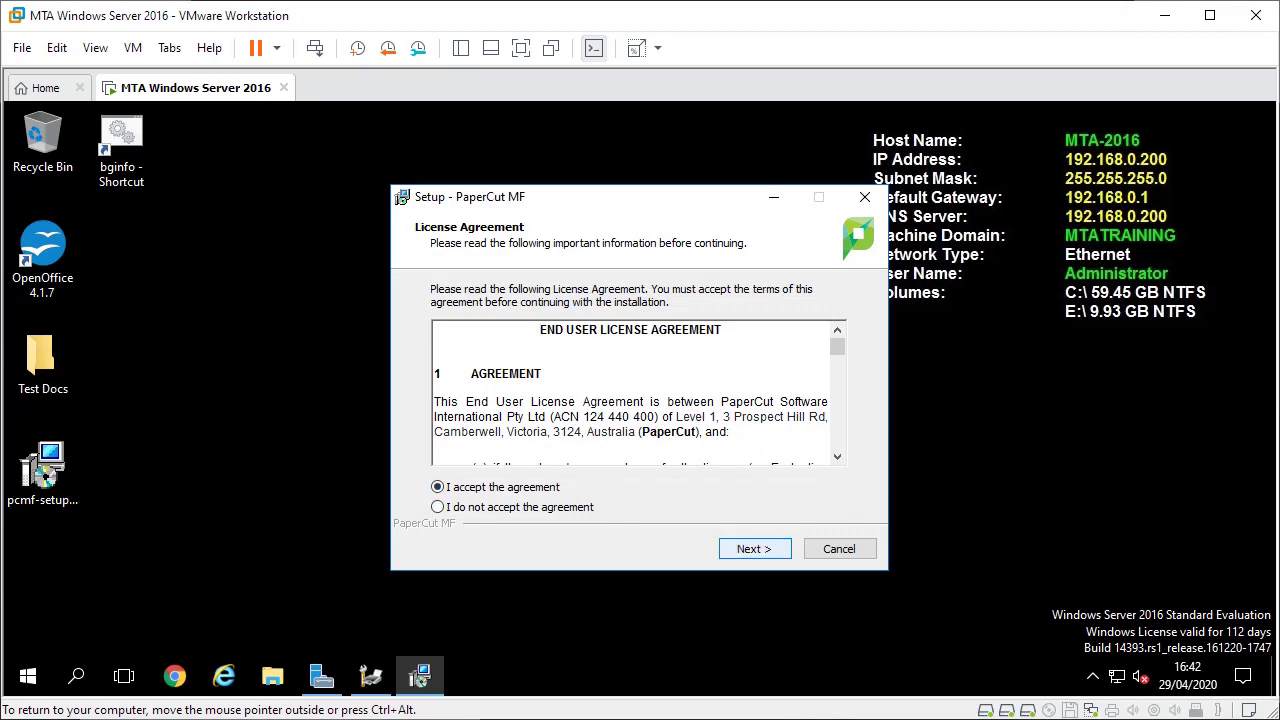
key(Return)
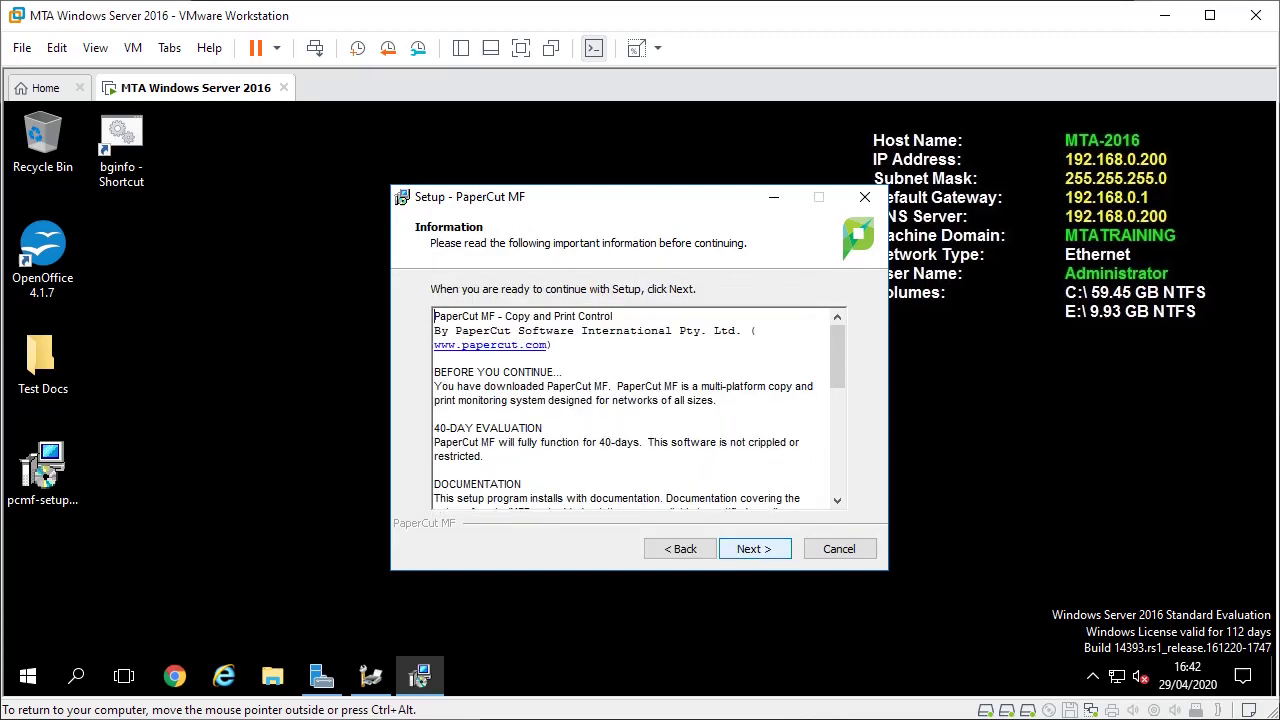
key(Return)
key(Return)
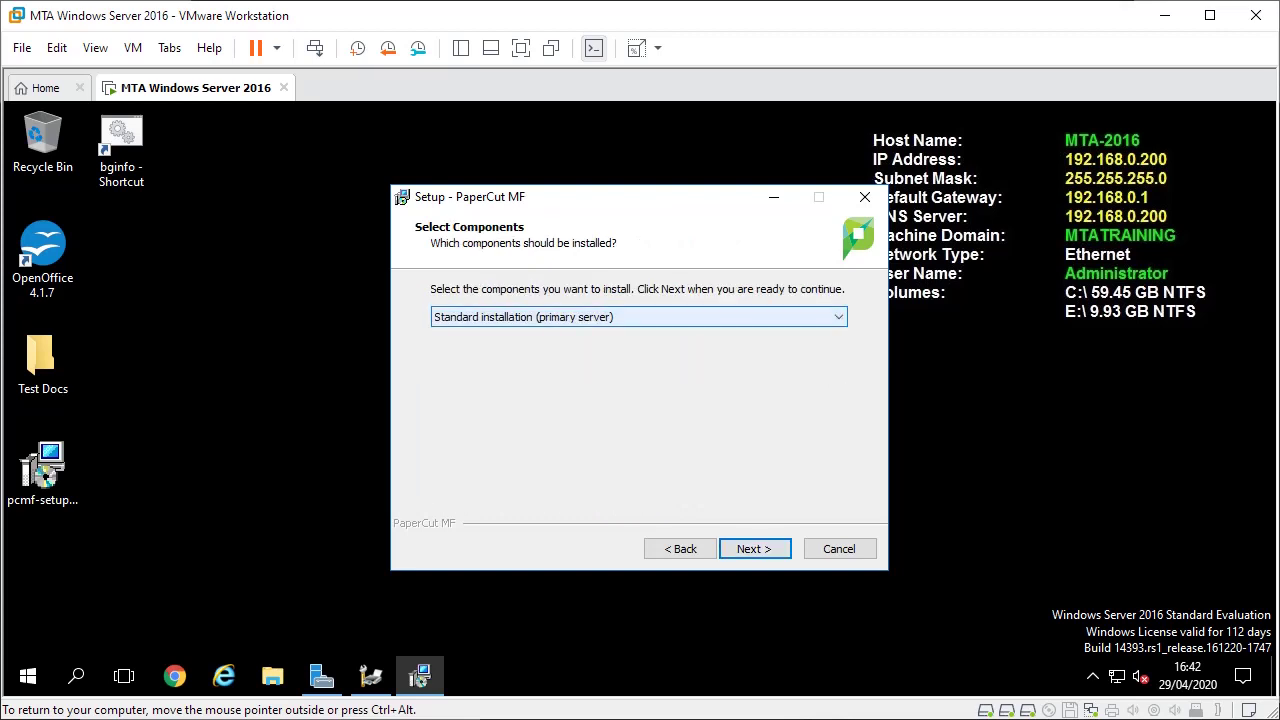
Step: Review the available PaperCut MF installation types without changing the selected one
key(alt+Down)
key(Down)
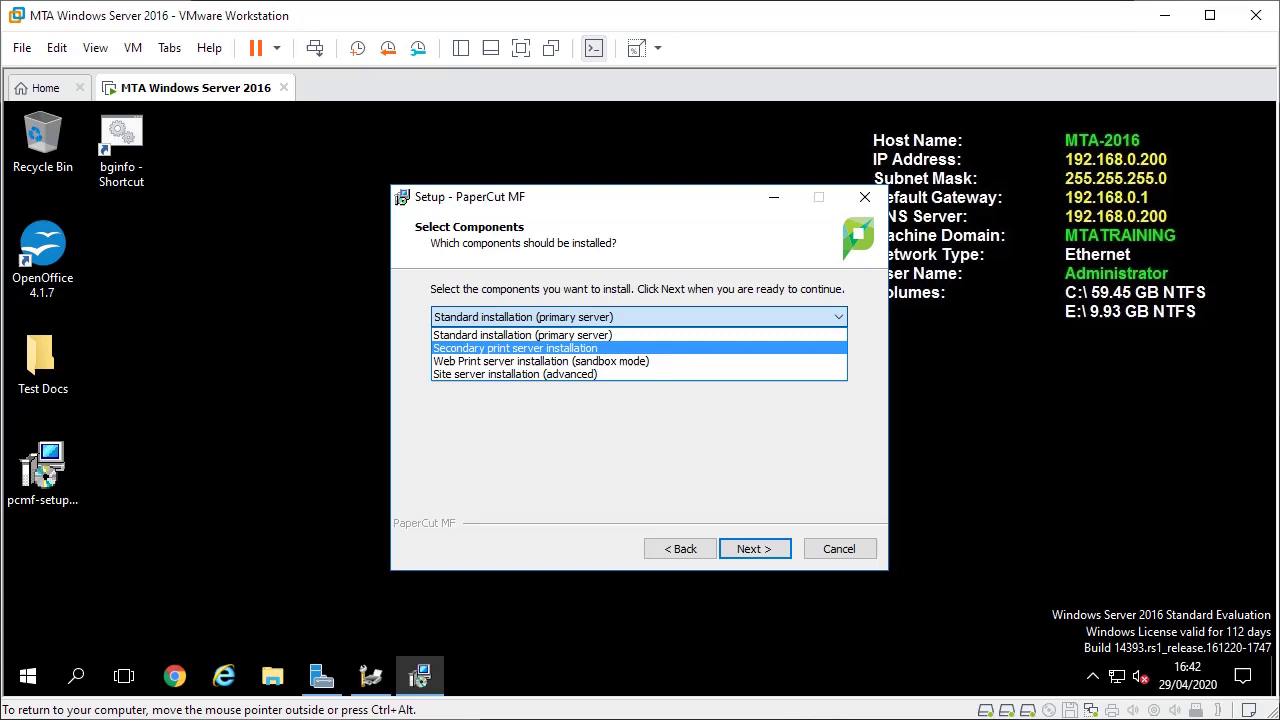
key(Down)
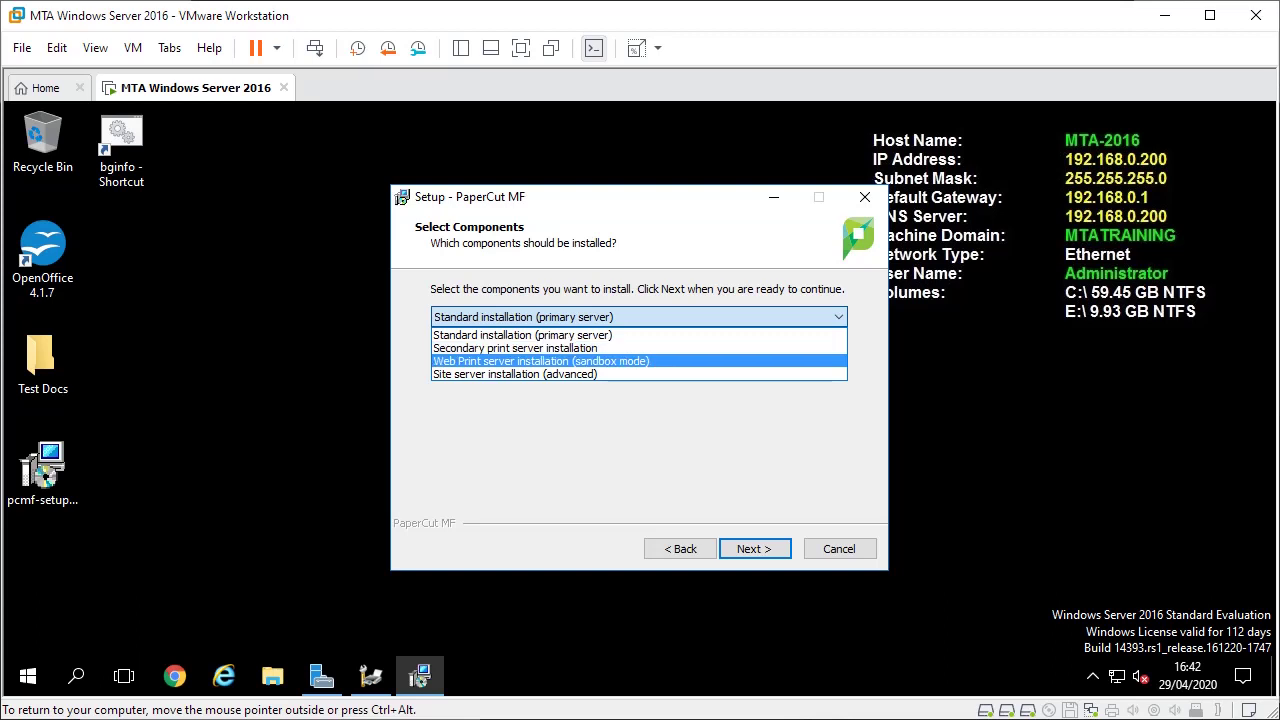
key(Down)
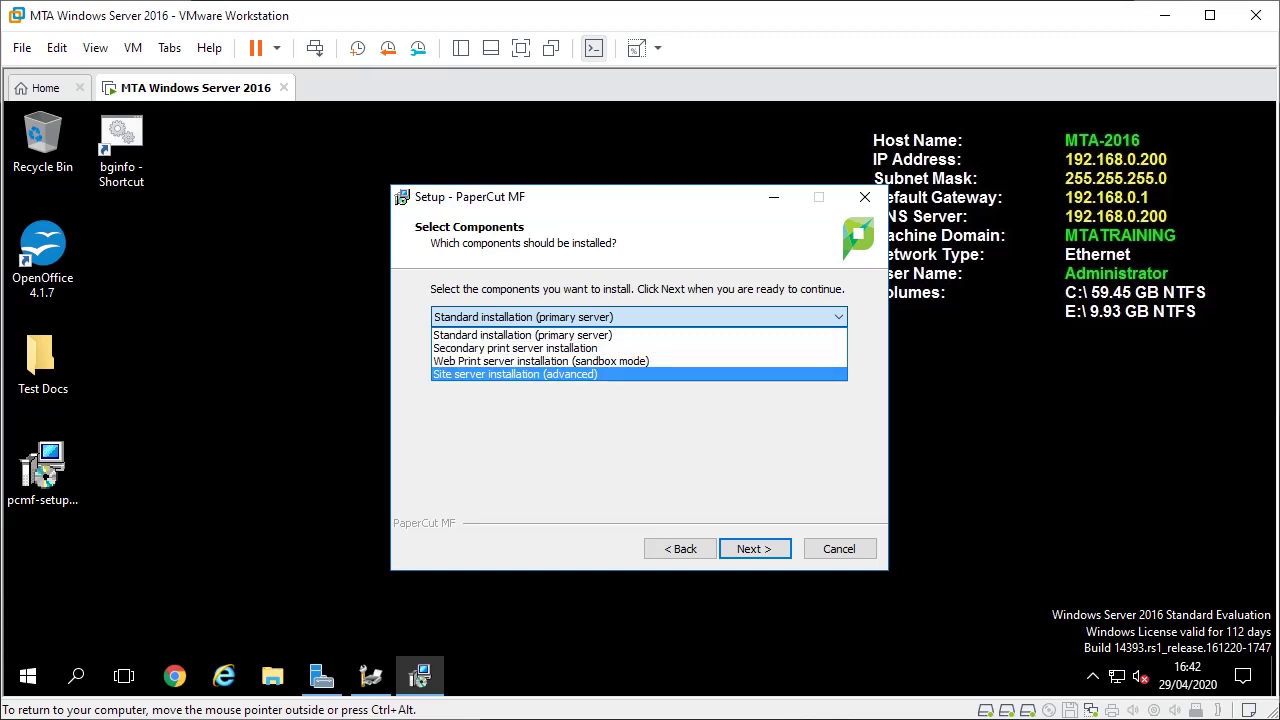
key(Escape)
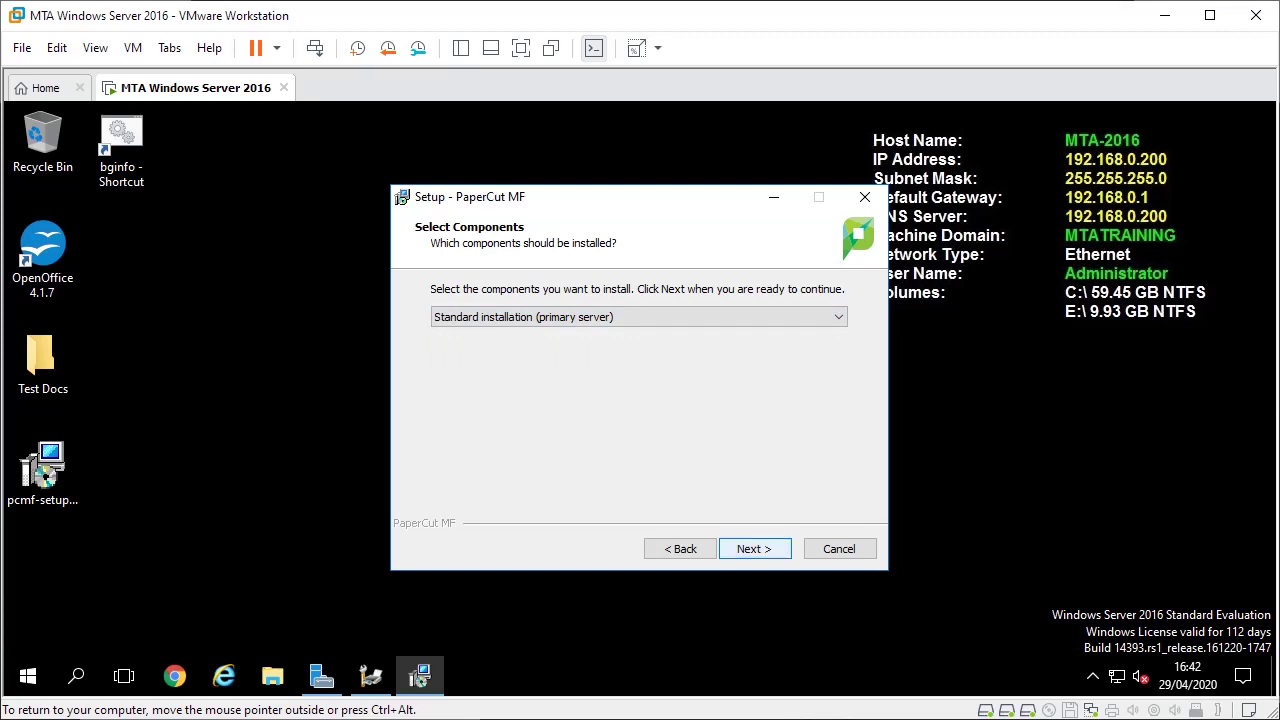
Step: Keep Standard installation (primary server) as the component choice and continue to the additional tasks
key(Return)
key(Return)
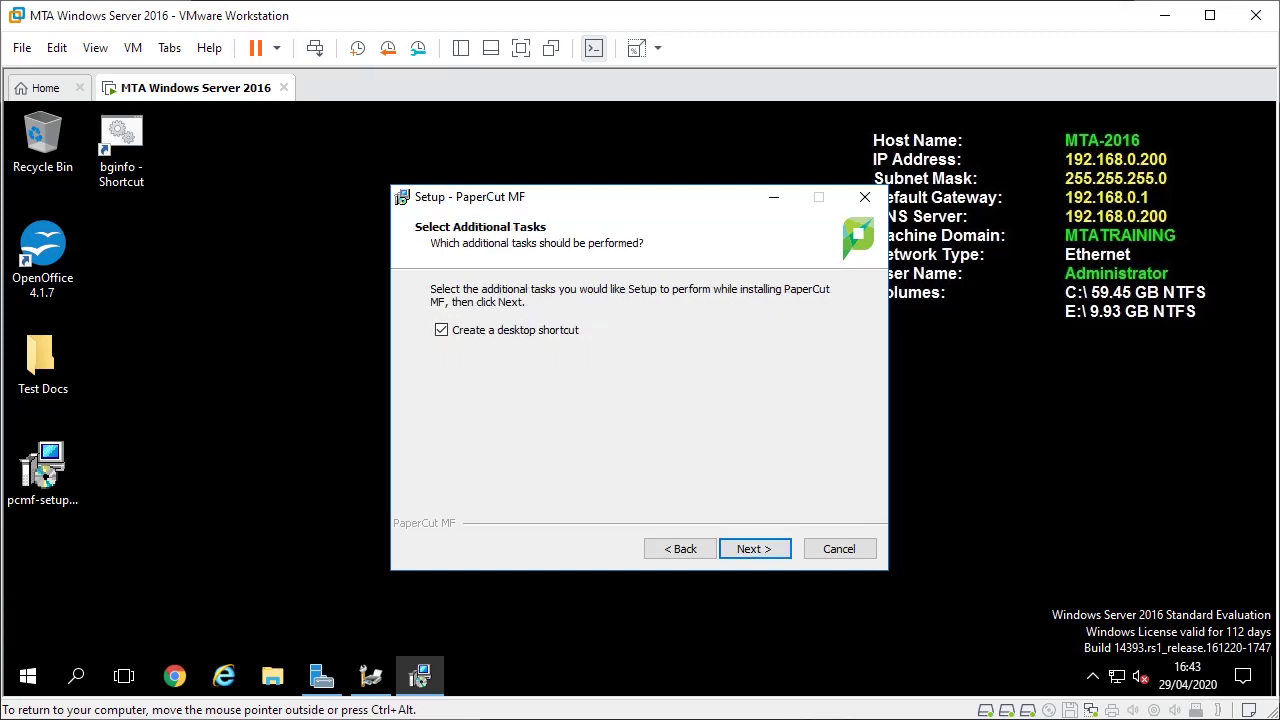
Step: Install PaperCut MF with a desktop shortcut, declining the virtual machine article, and finish setup by opening the application for configuration
key(Return)
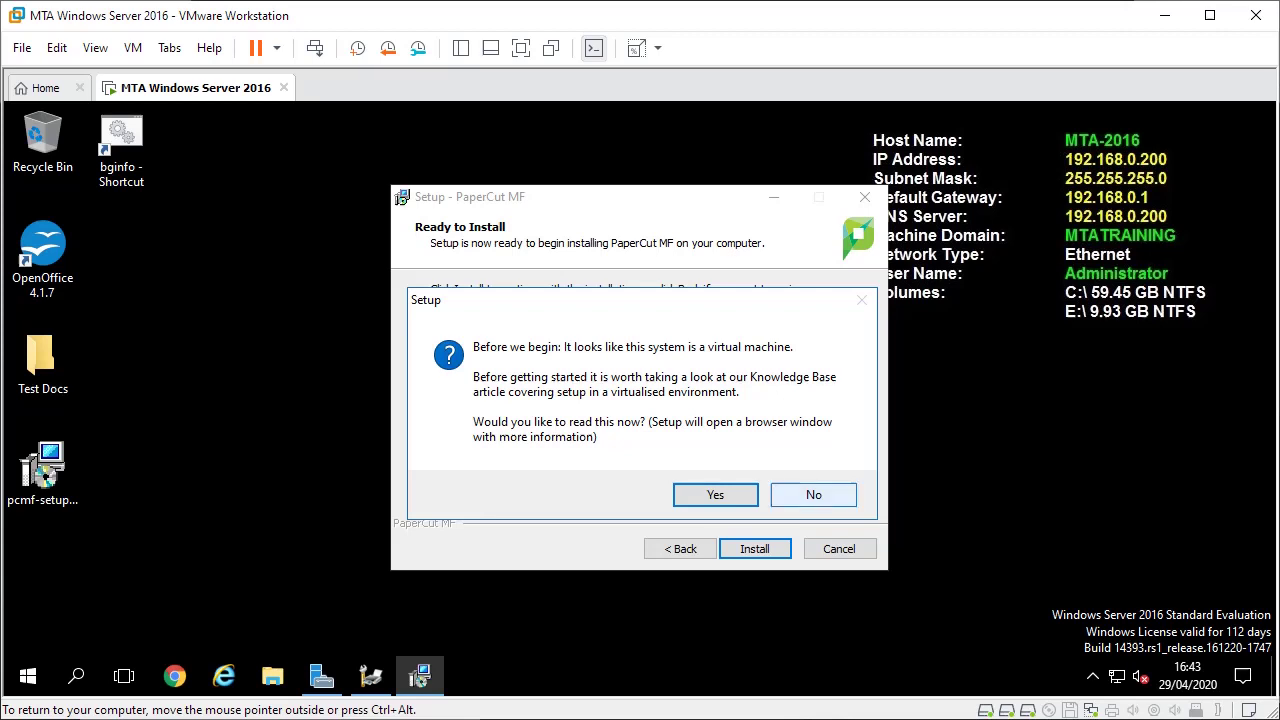
key(Tab)
key(Return)
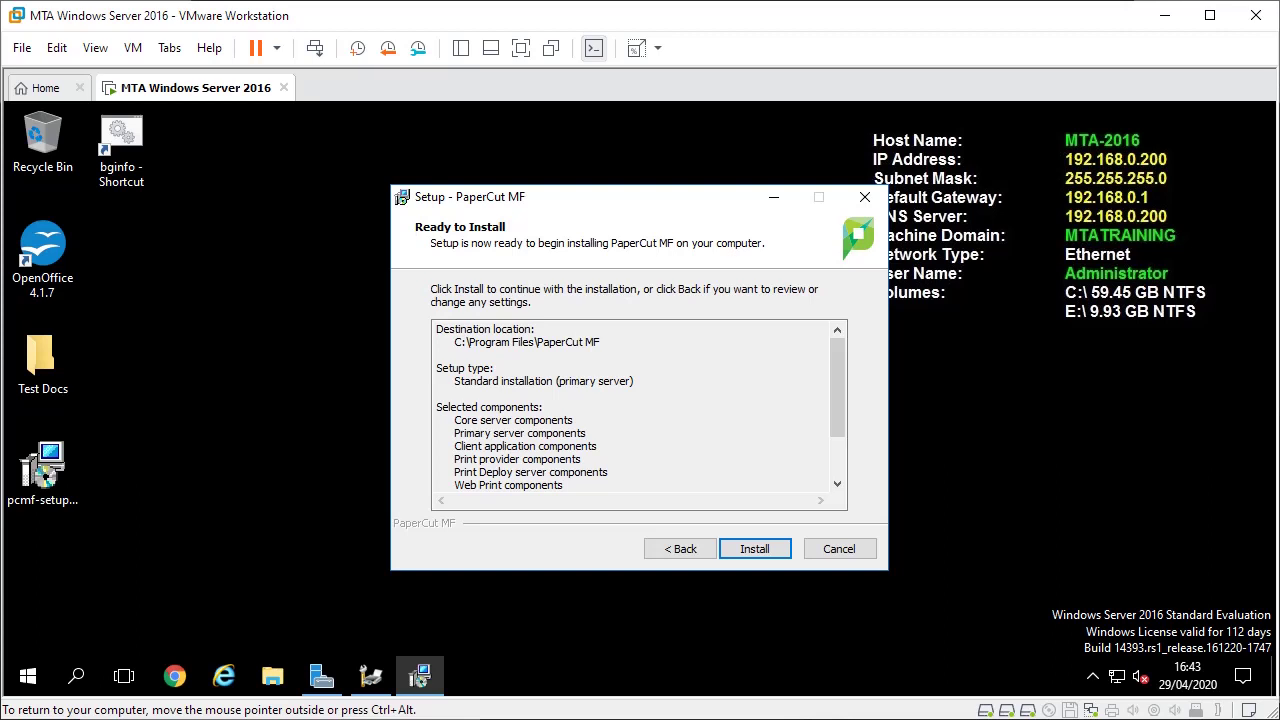
key(Return)
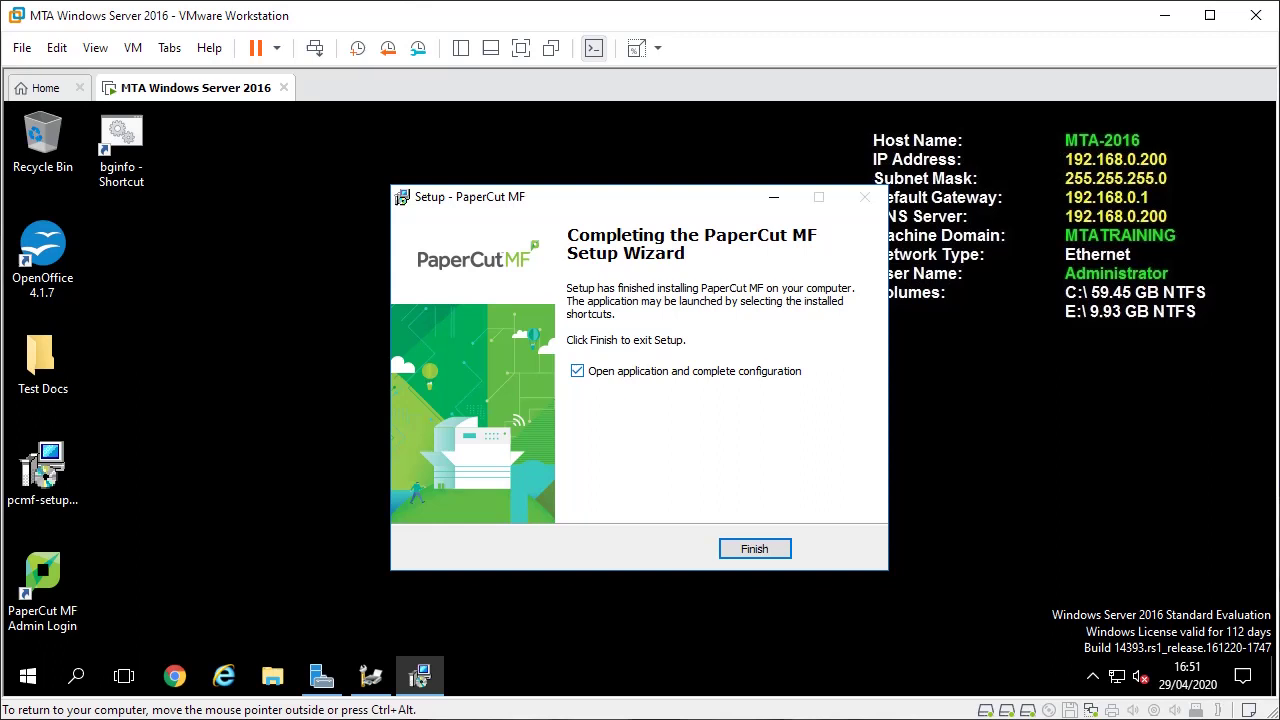
click(754, 548)
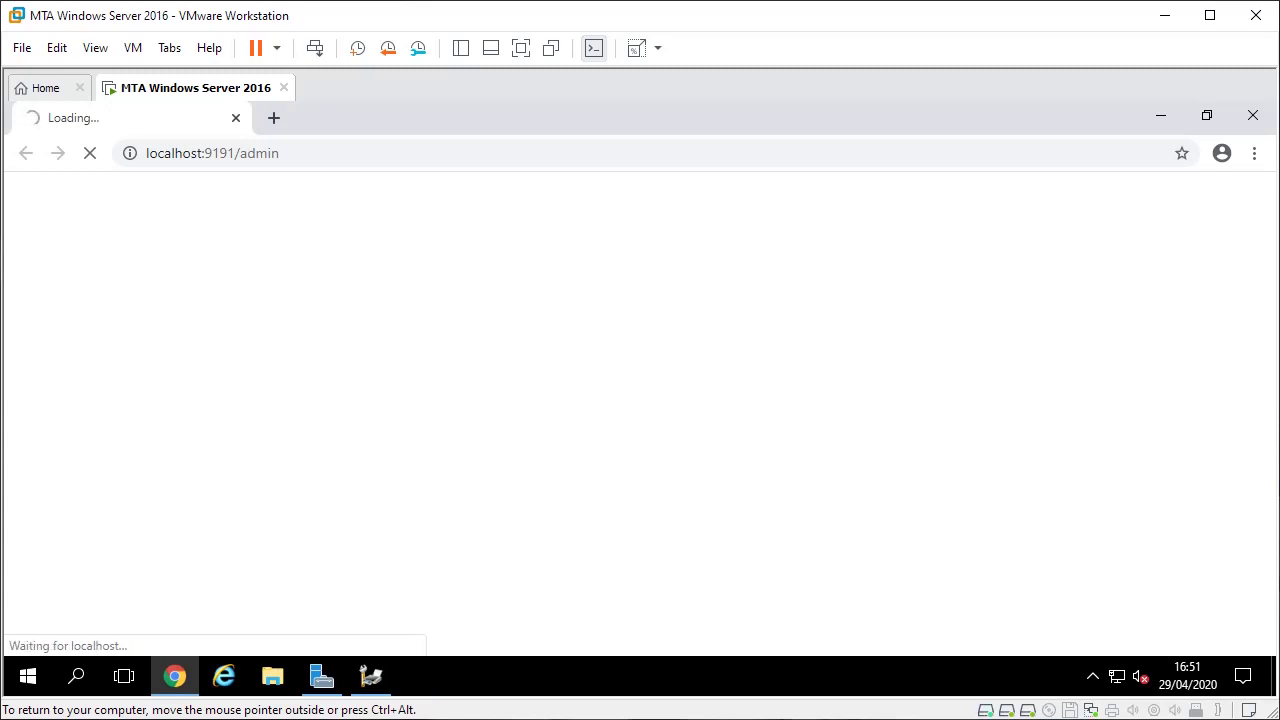
Step: Check the running processes in Task Manager in both compact and detailed views, closing it after the check
right_click(609, 673)
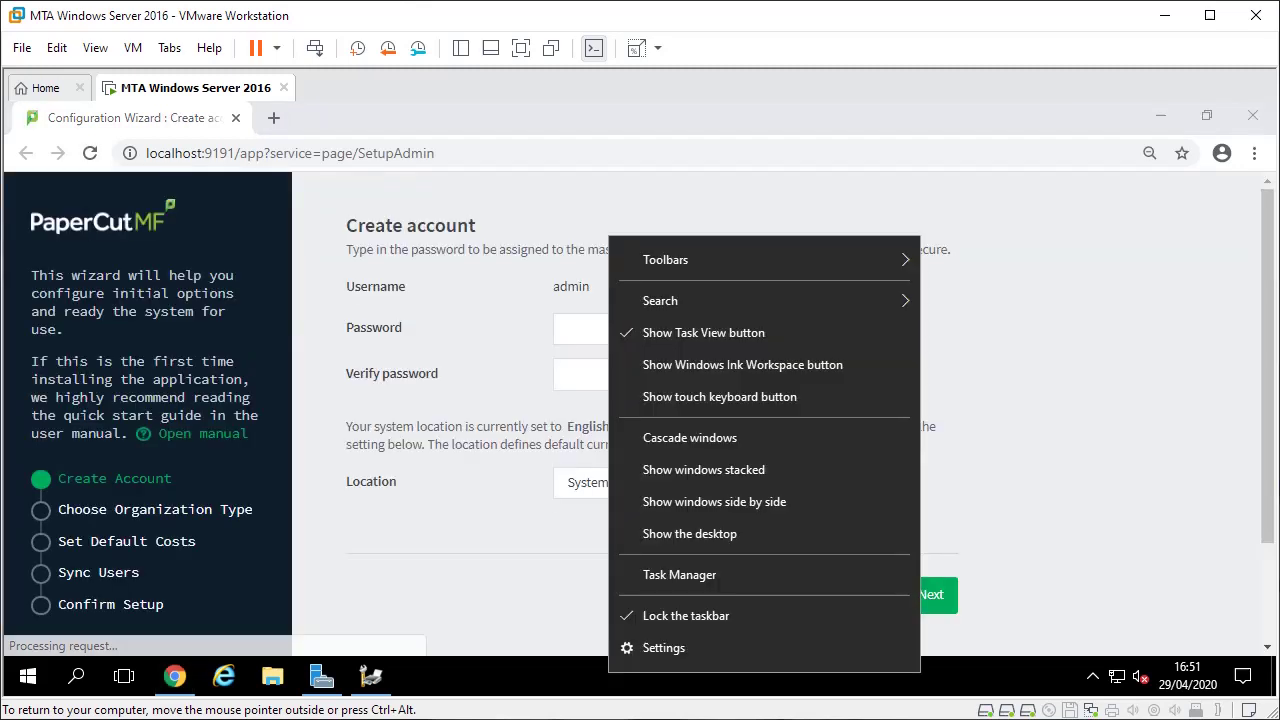
click(680, 575)
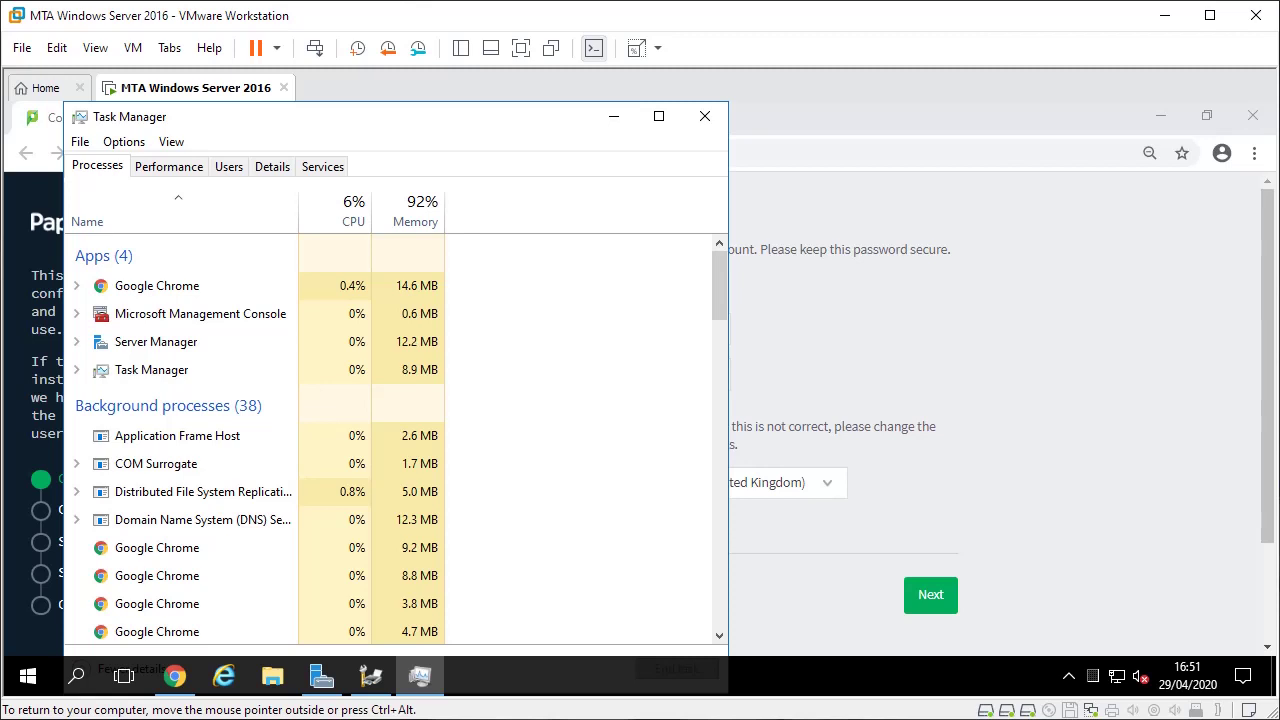
drag(582, 115, 617, 100)
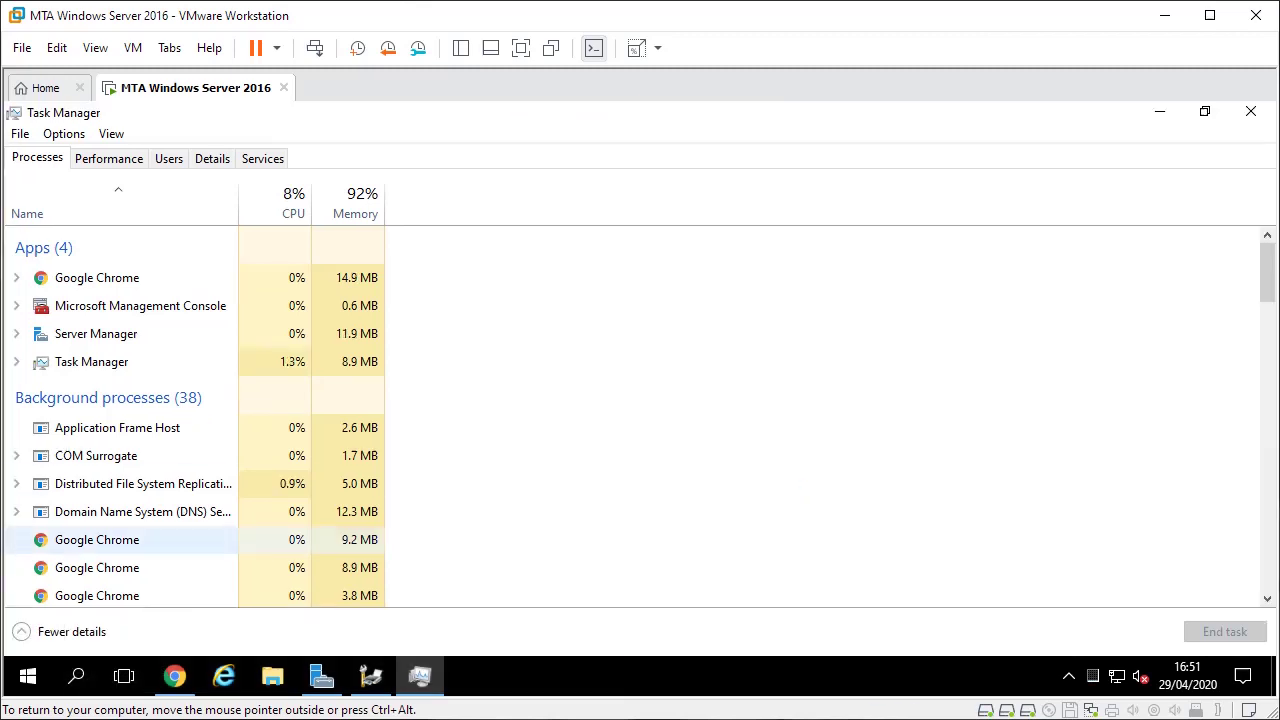
click(22, 631)
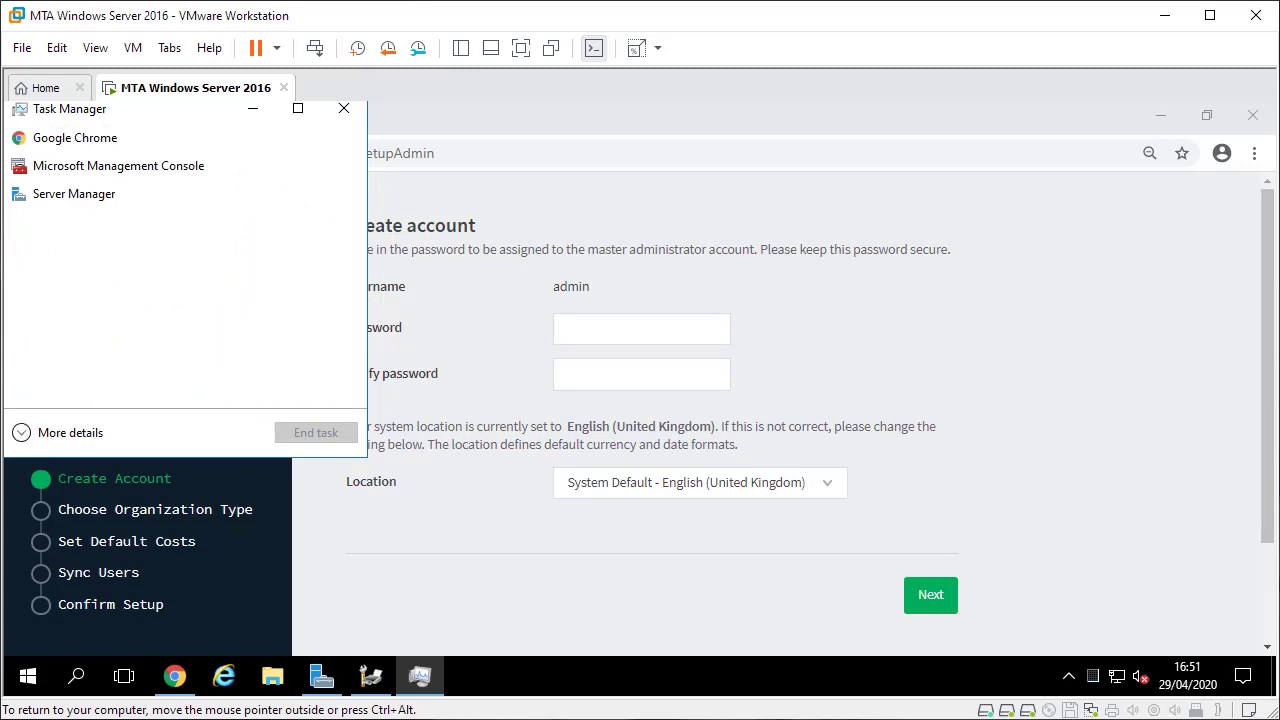
click(22, 432)
click(22, 428)
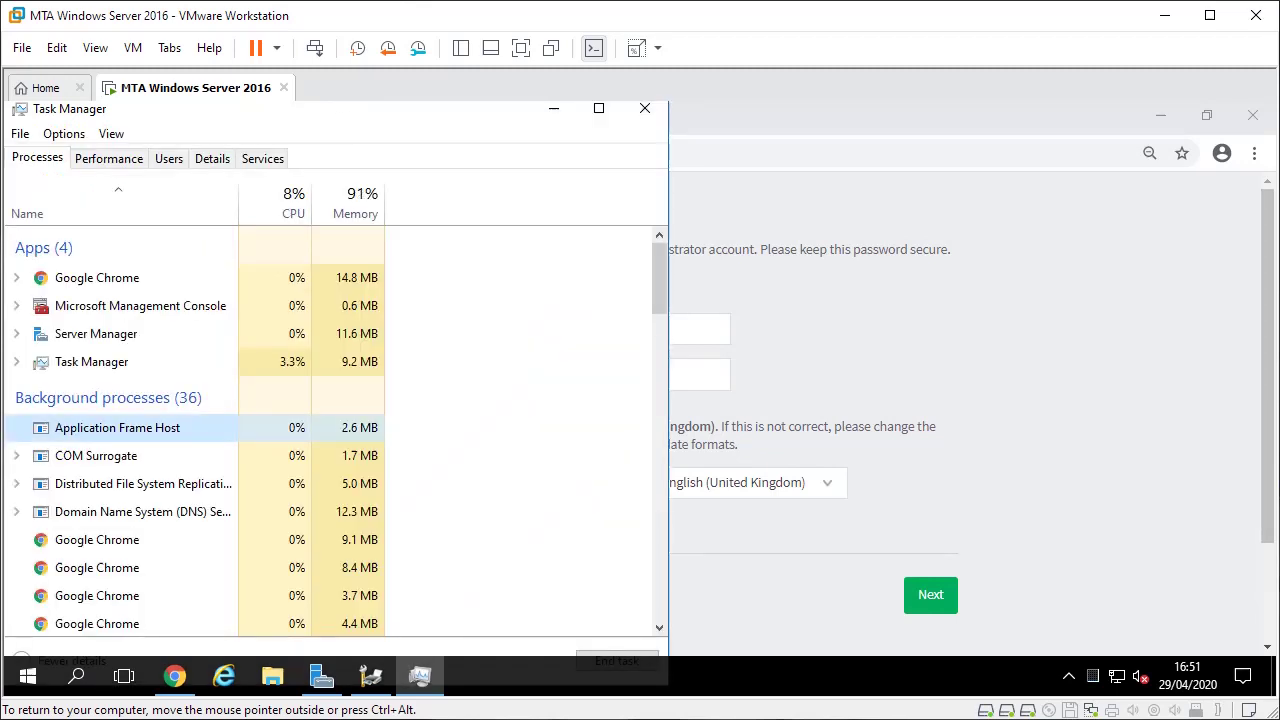
click(645, 108)
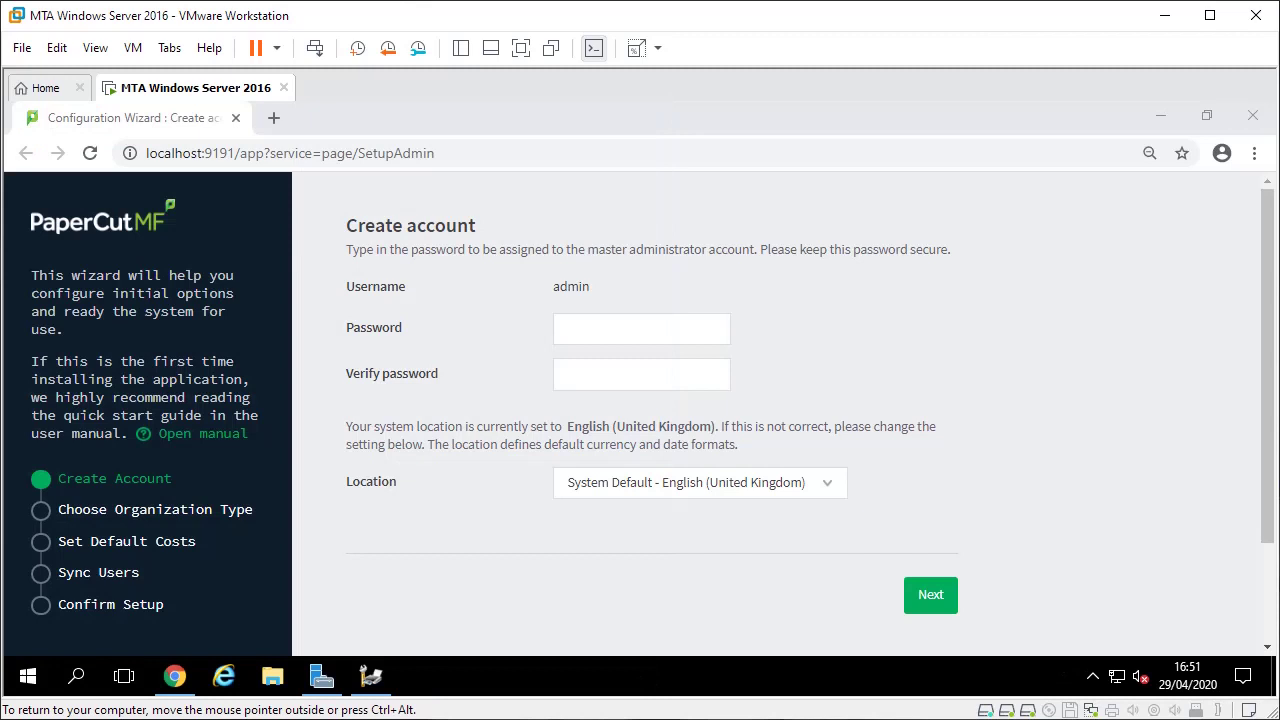
Step: Enter and verify the master administrator account password, keep the United Kingdom location, and continue the configuration wizard
click(641, 329)
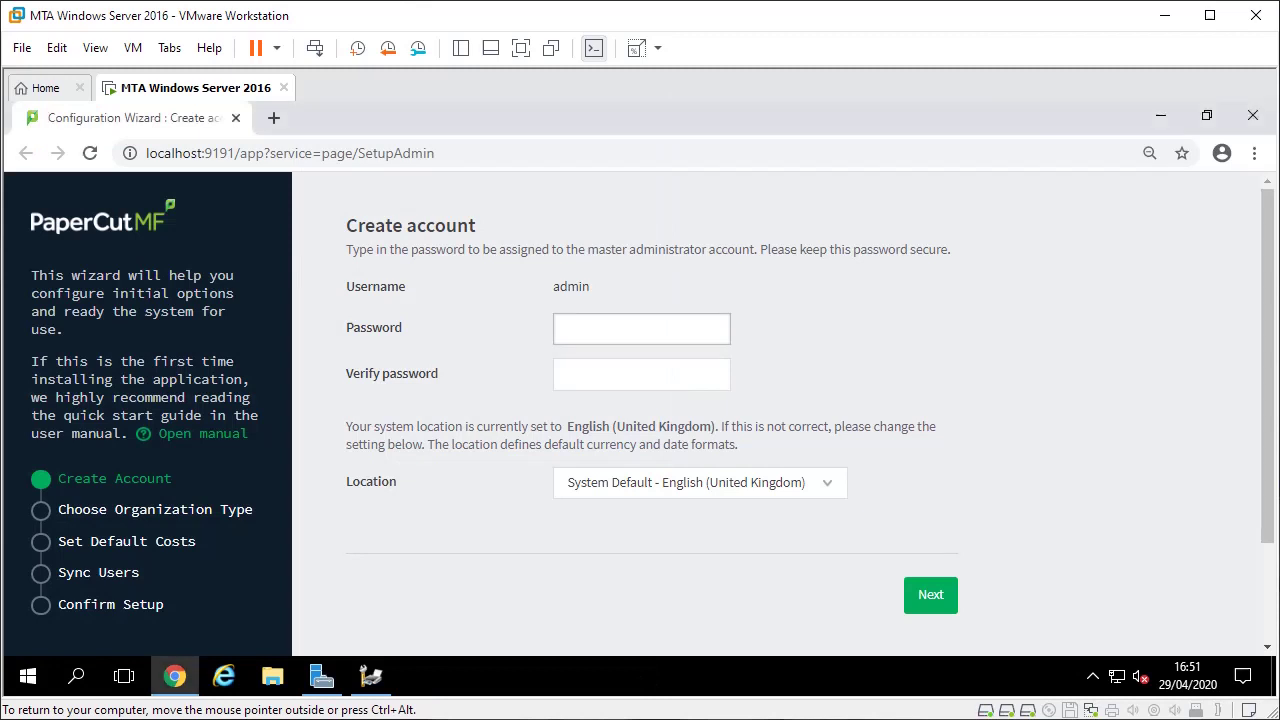
text(••••••••)
key(Tab)
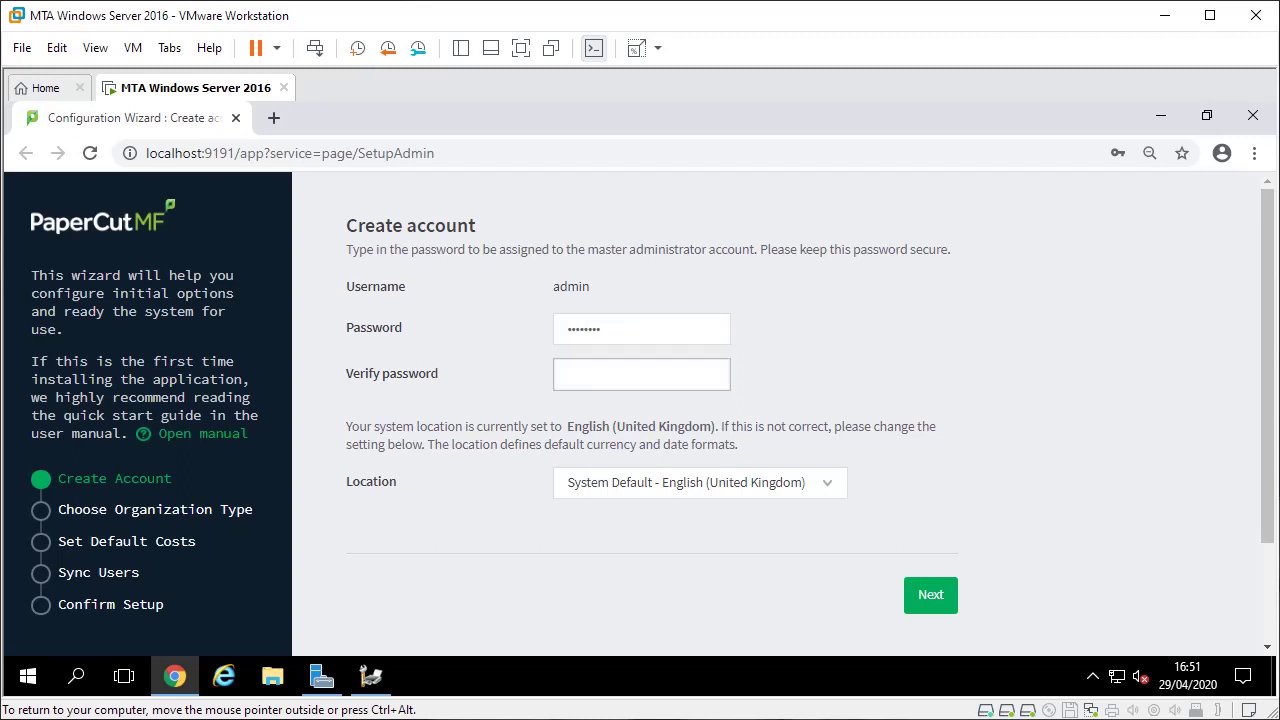
text(••••••••)
key(Return)
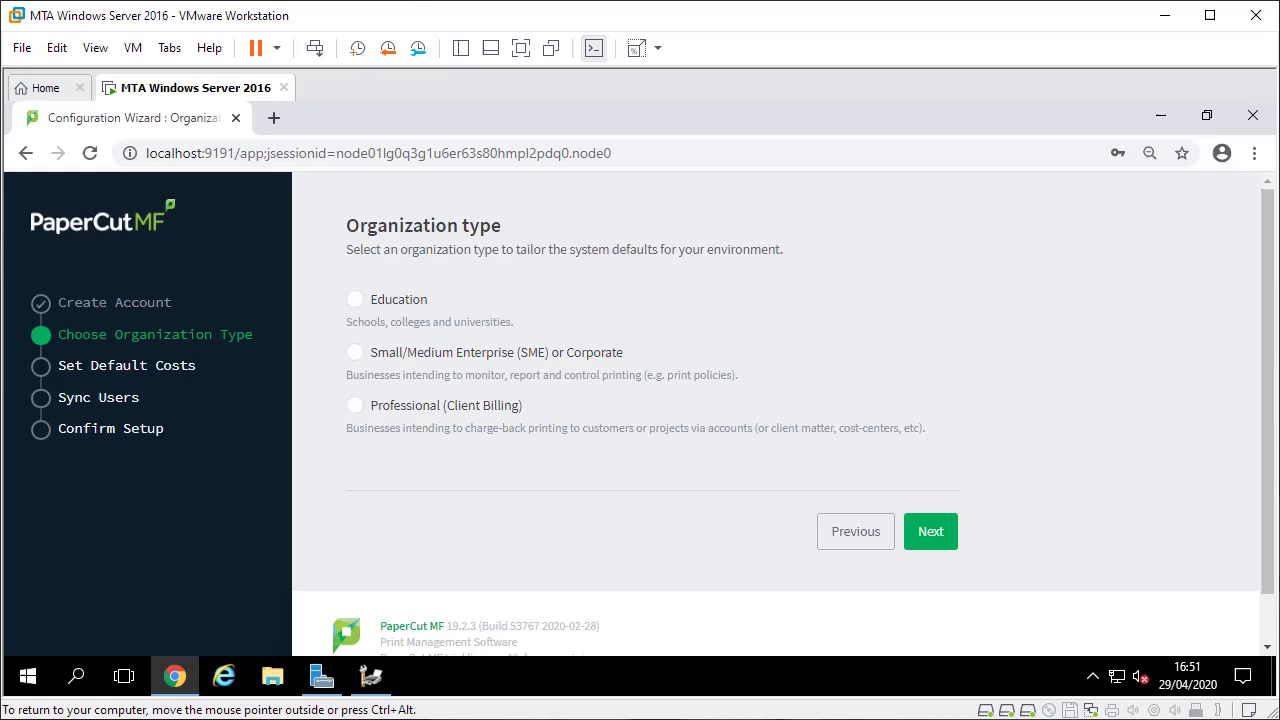
Step: Choose Education as the organization type and set the default page costs to £0.04 for color and £0.01 for grayscale
click(355, 300)
click(930, 531)
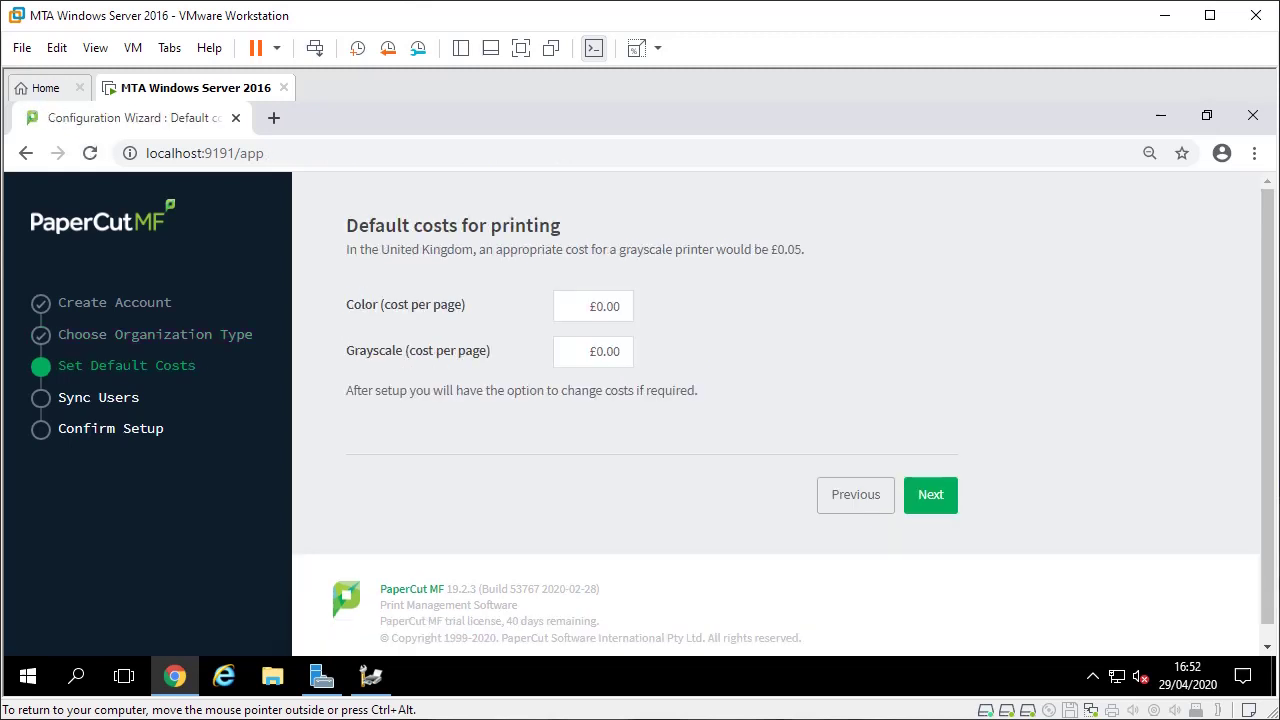
click(619, 306)
key(BackSpace)
text(4)
click(619, 352)
key(BackSpace)
text(1)
click(931, 495)
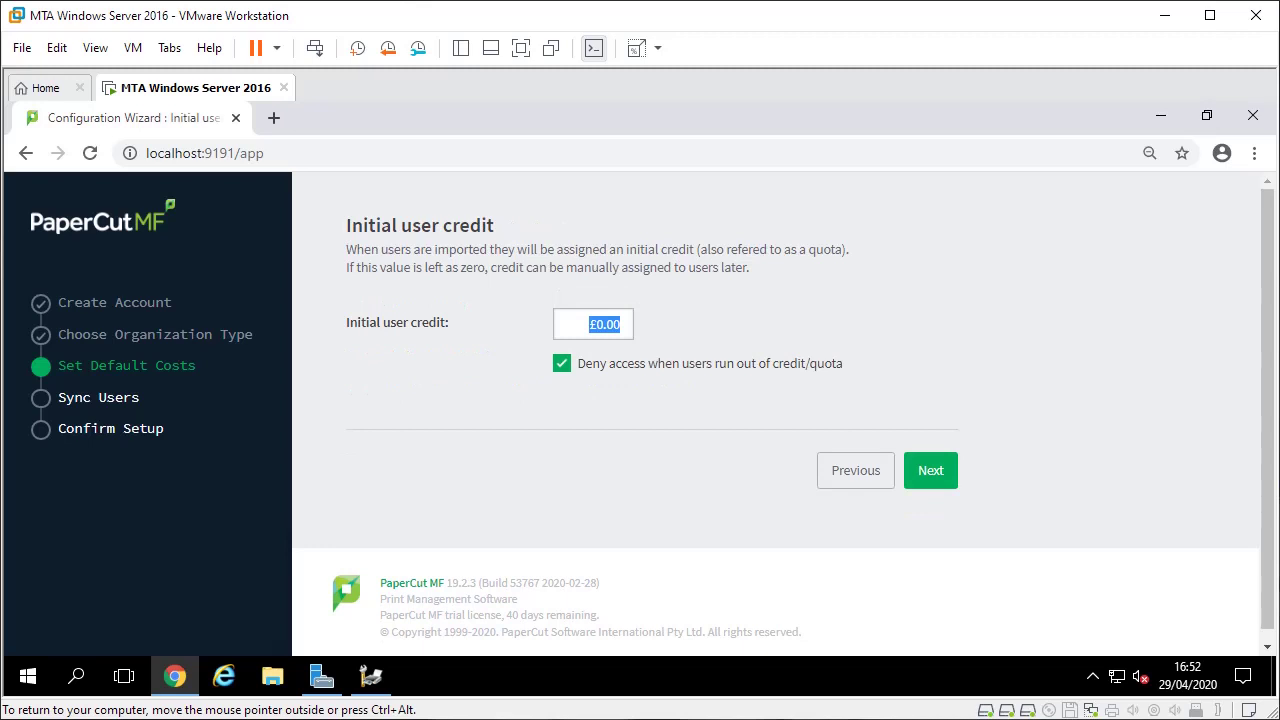
Step: Set the initial user credit to £5.00 and keep access denied when users run out of credit
click(602, 325)
key(BackSpace)
text(5)
click(930, 470)
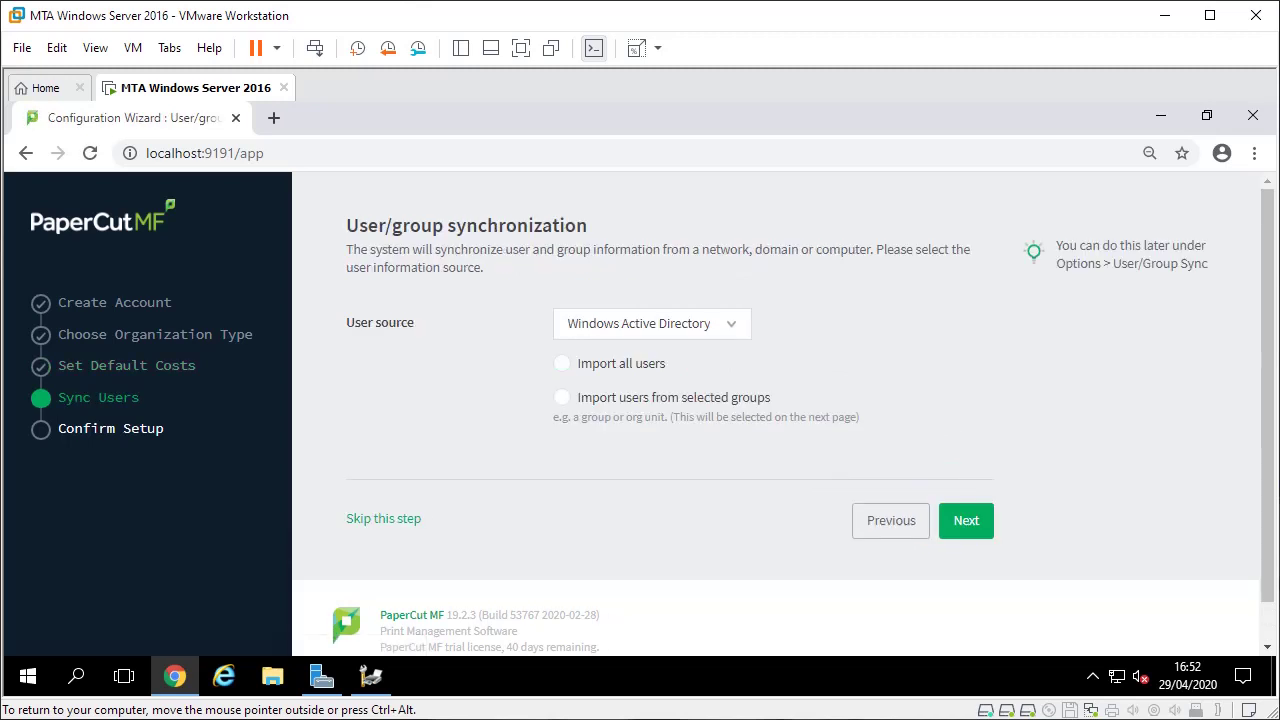
Step: Keep Windows Active Directory as the user source and choose to import users from selected groups
click(652, 324)
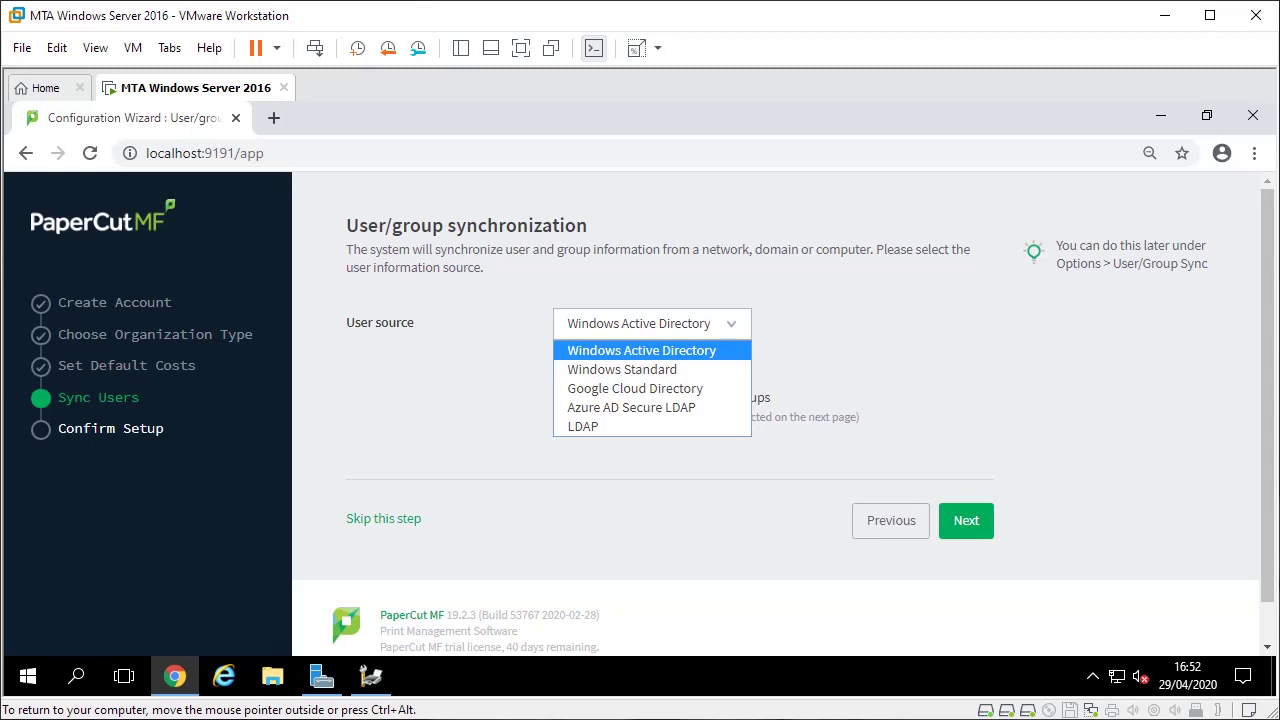
click(642, 351)
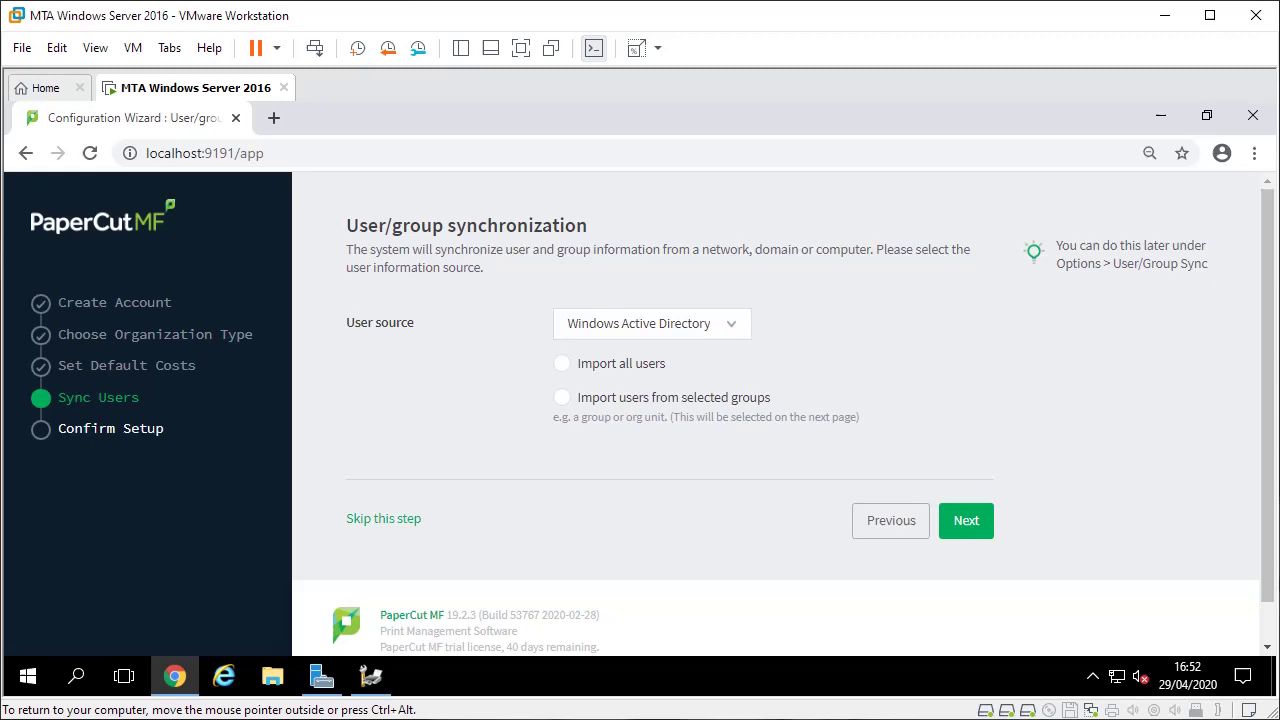
click(562, 364)
click(562, 398)
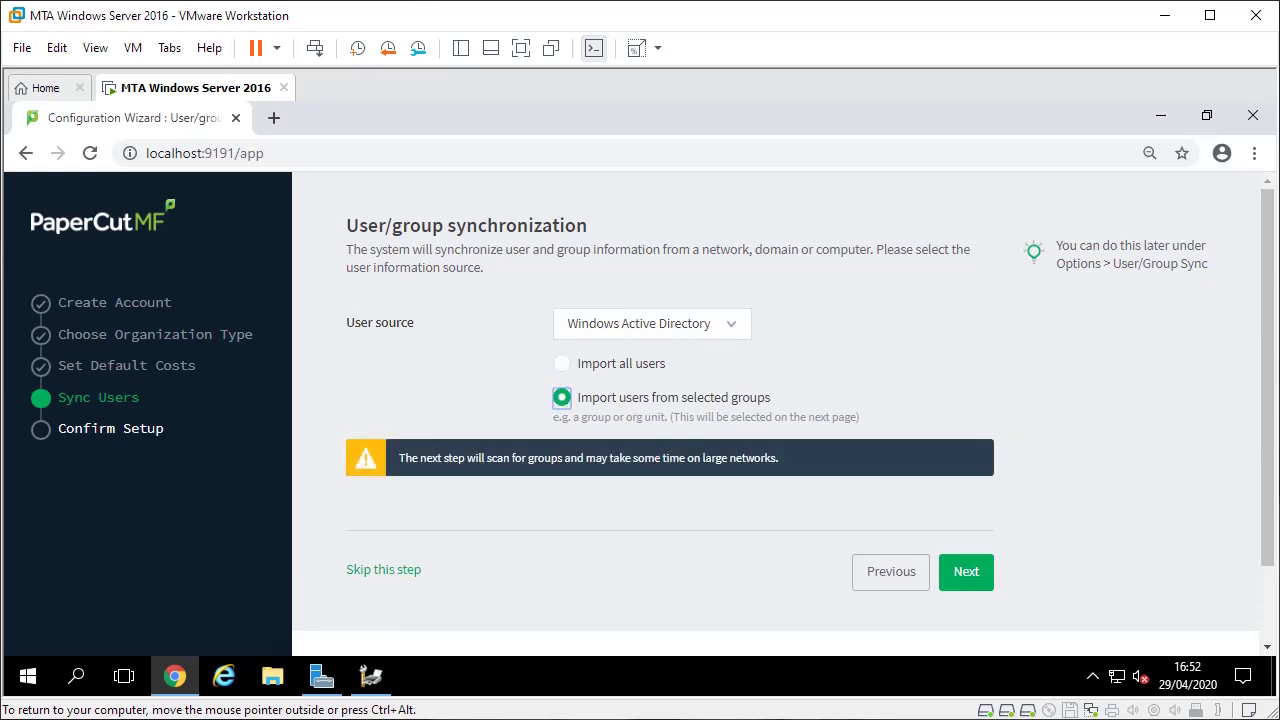
click(966, 572)
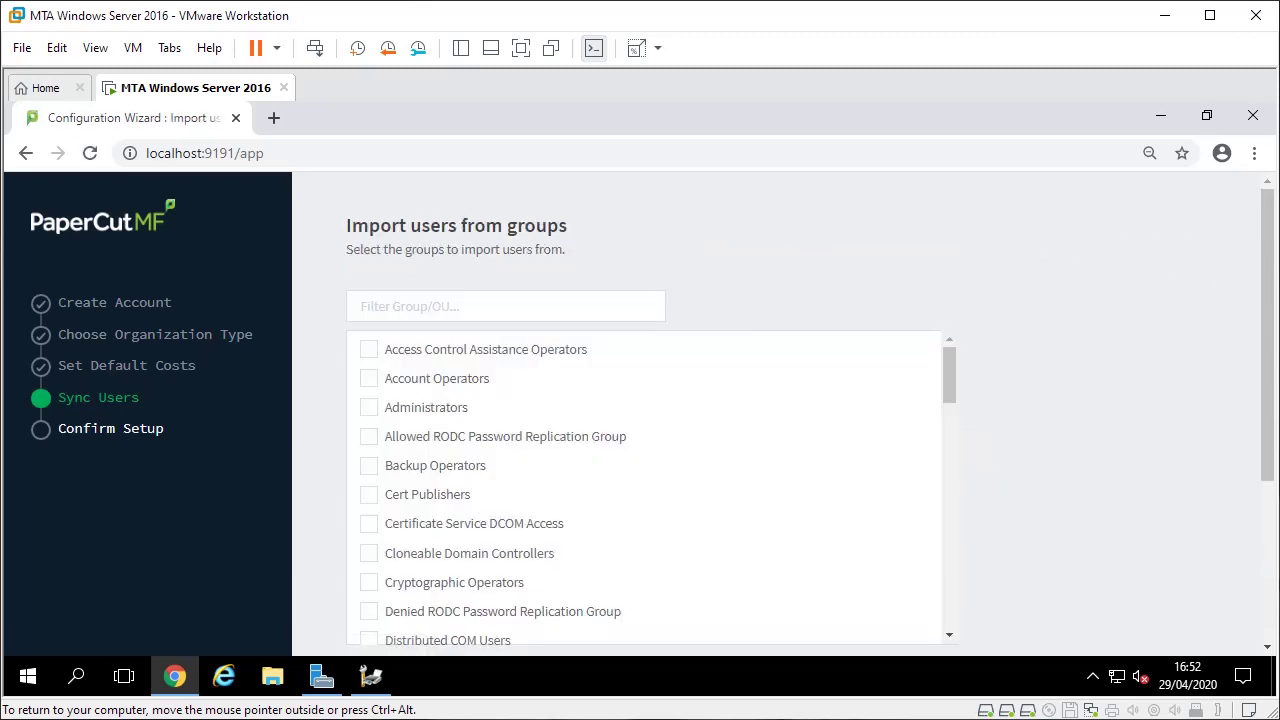
Step: Select OU:MTATRAINING.INTERNAL/Training as the group to import users from and continue to the setup confirmation
drag(949, 375, 949, 507)
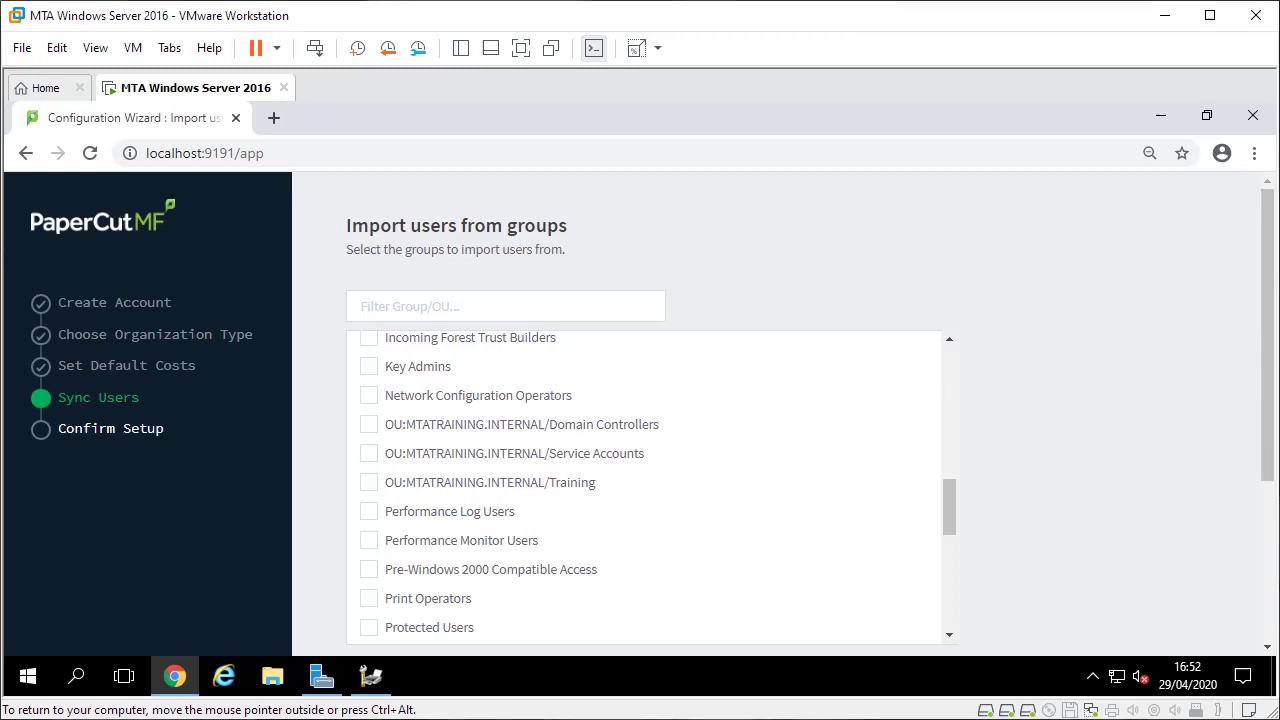
click(369, 482)
scroll(780, 400, down, 3)
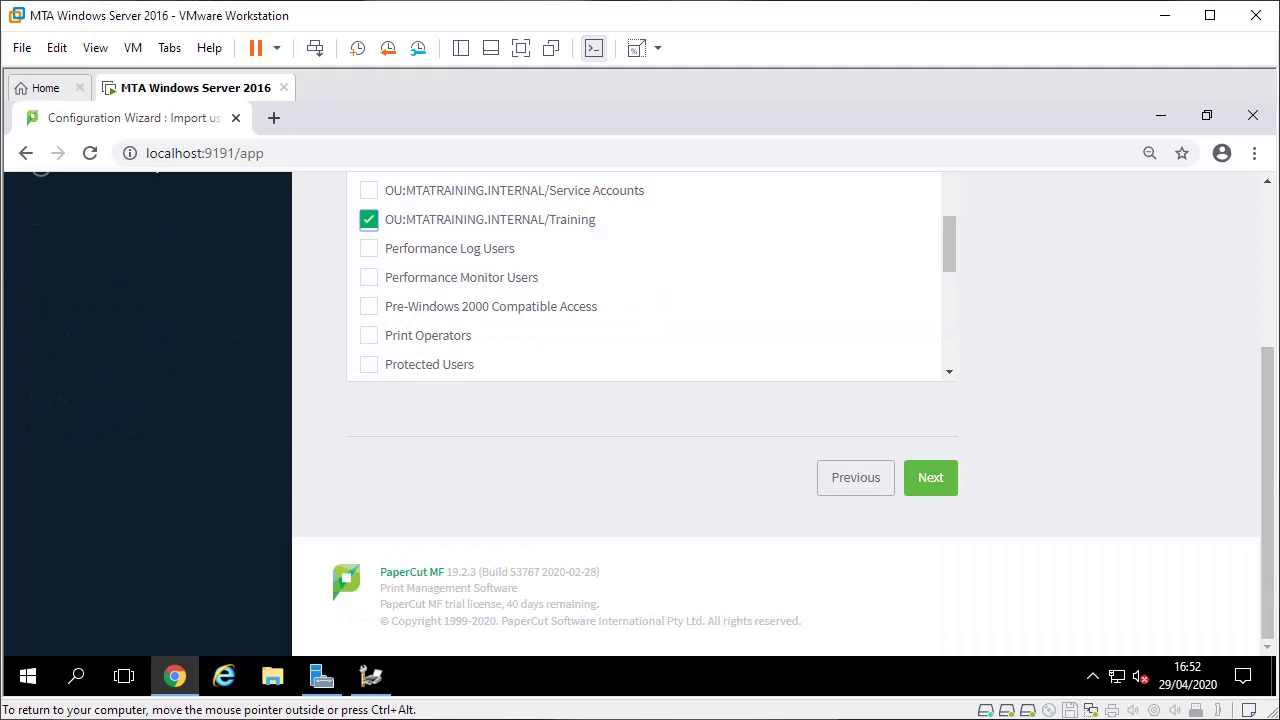
click(930, 477)
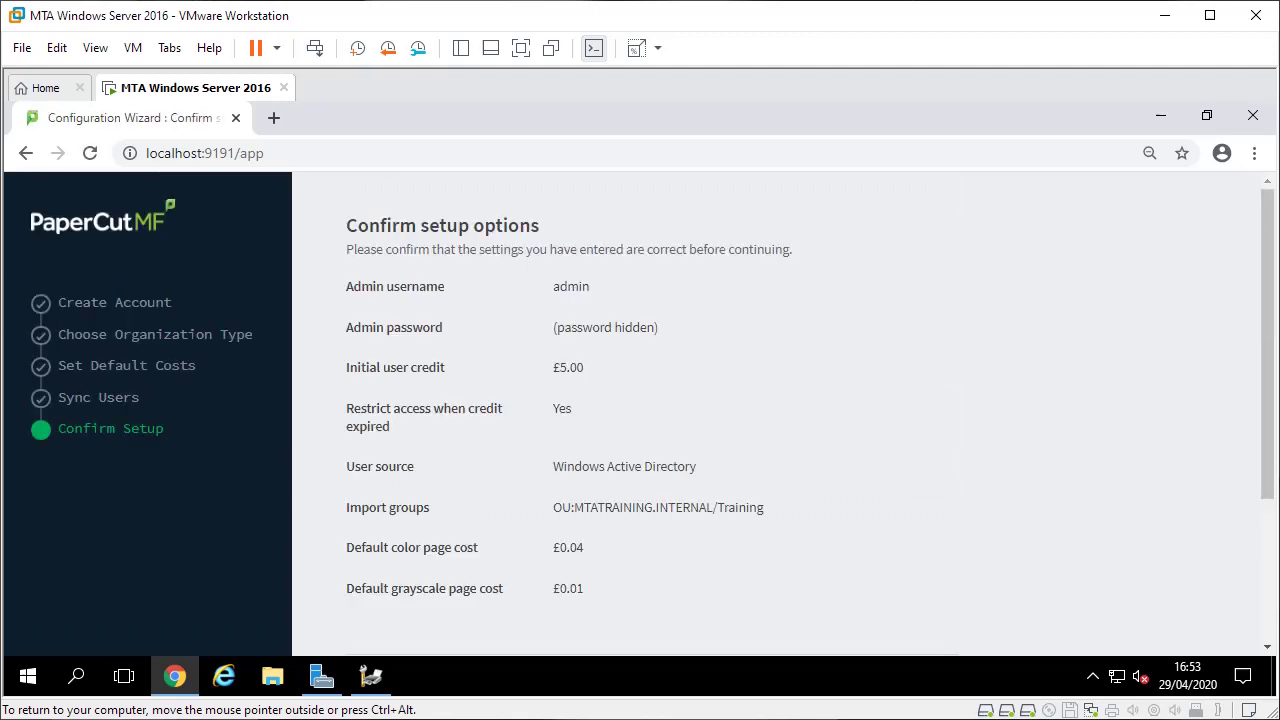
Step: Confirm the setup options to run the initial user import and close its progress window when it completes
scroll(780, 410, down, 3)
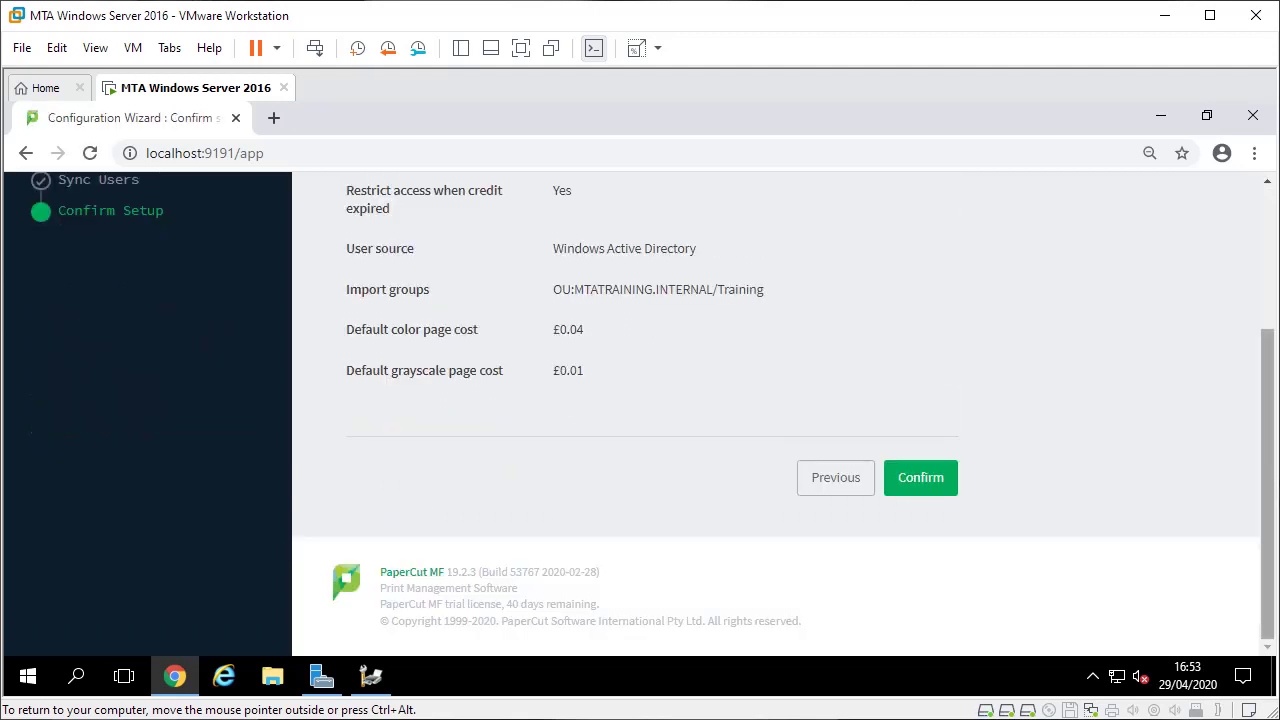
click(920, 478)
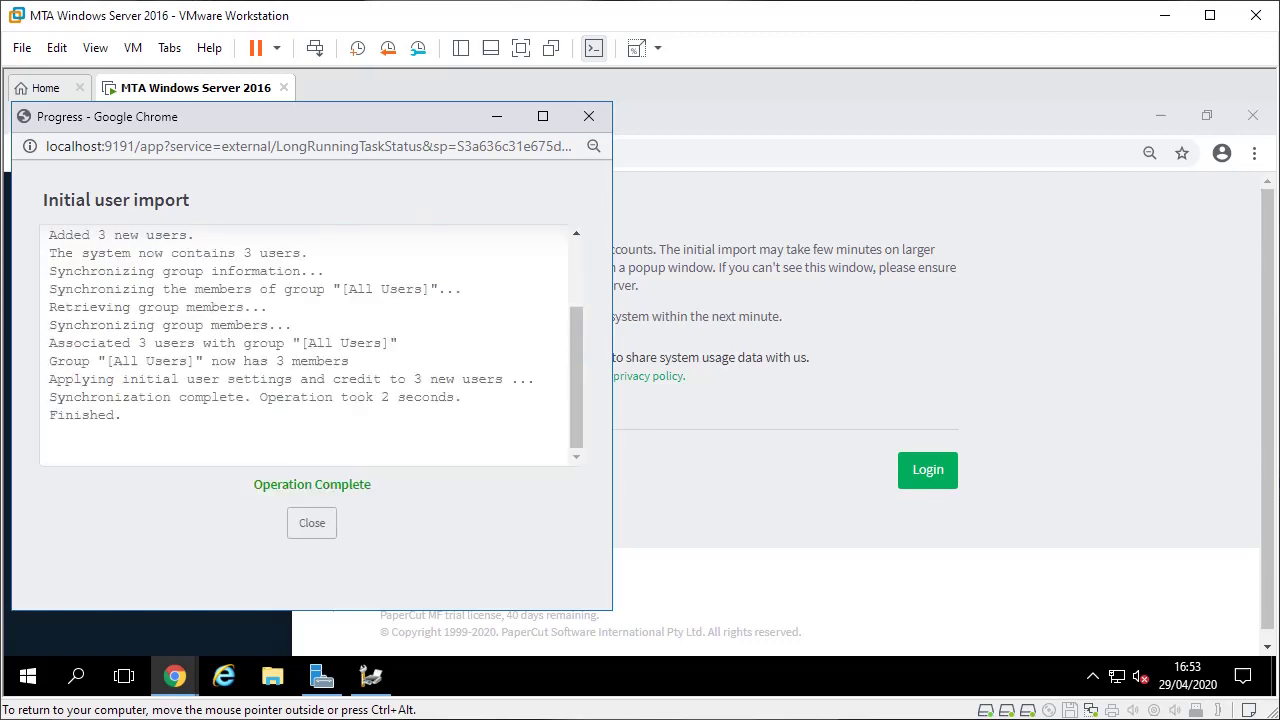
click(312, 523)
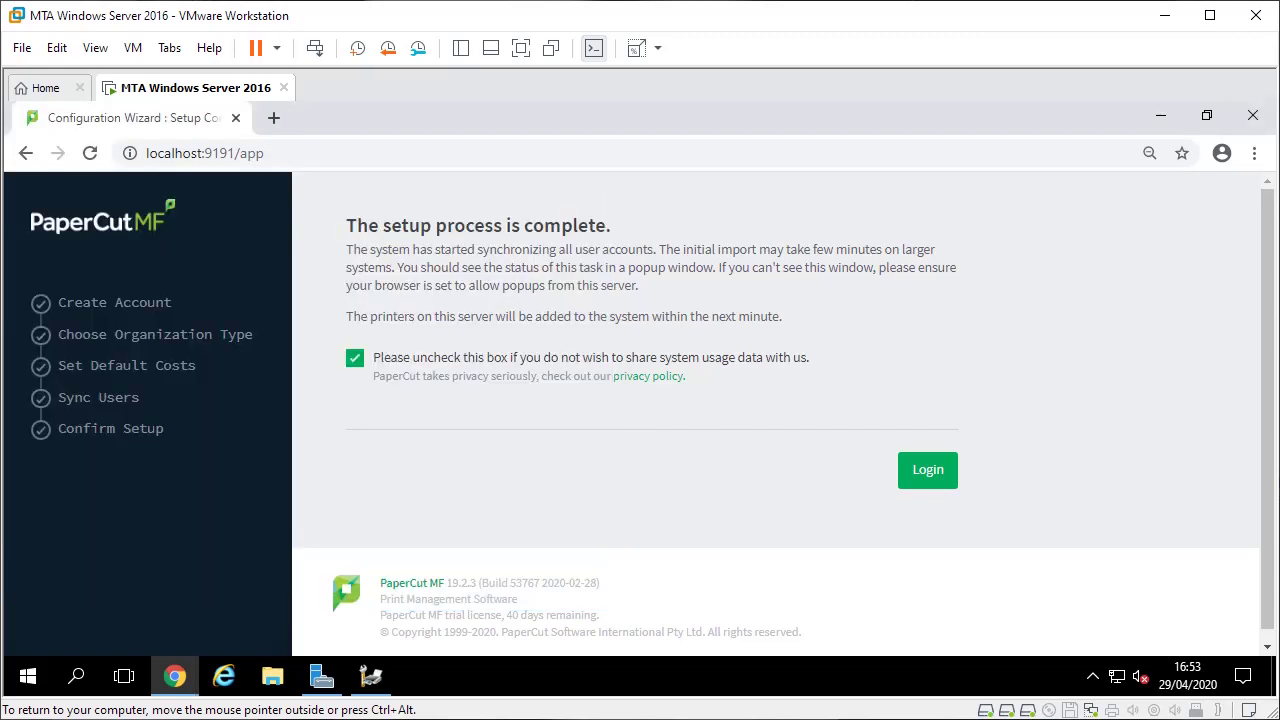
Step: Opt out of sharing system usage data and log in to the PaperCut MF admin dashboard
click(355, 358)
click(927, 470)
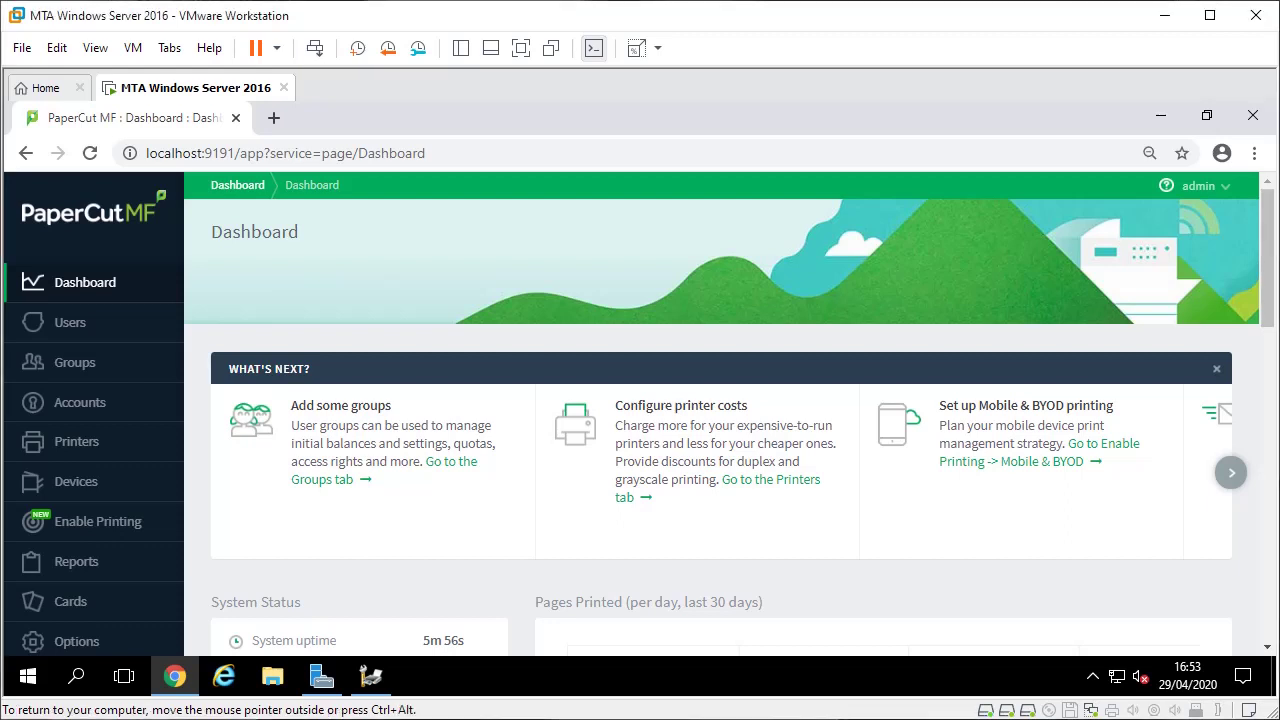
Step: Set the mta-2016\Follow_MeQ printer's queue type to virtual queue and choose mta-2016\Output_Q as its redirection destination
click(76, 441)
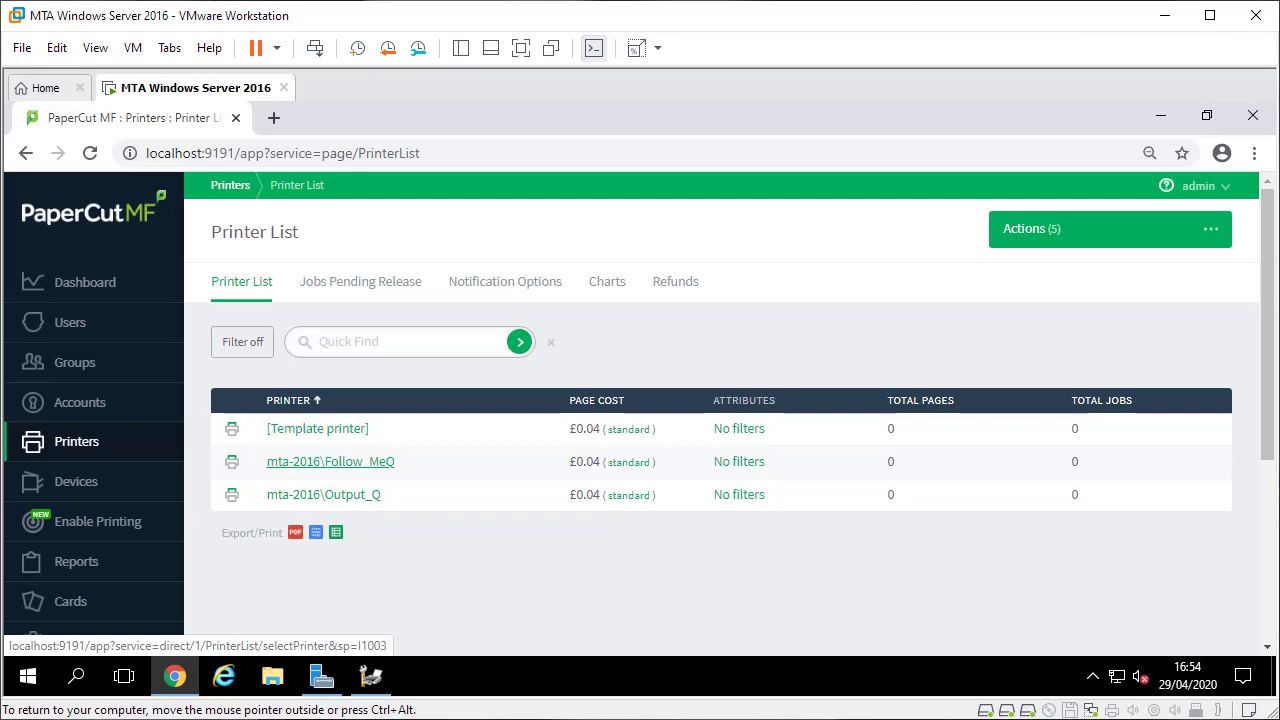
click(330, 461)
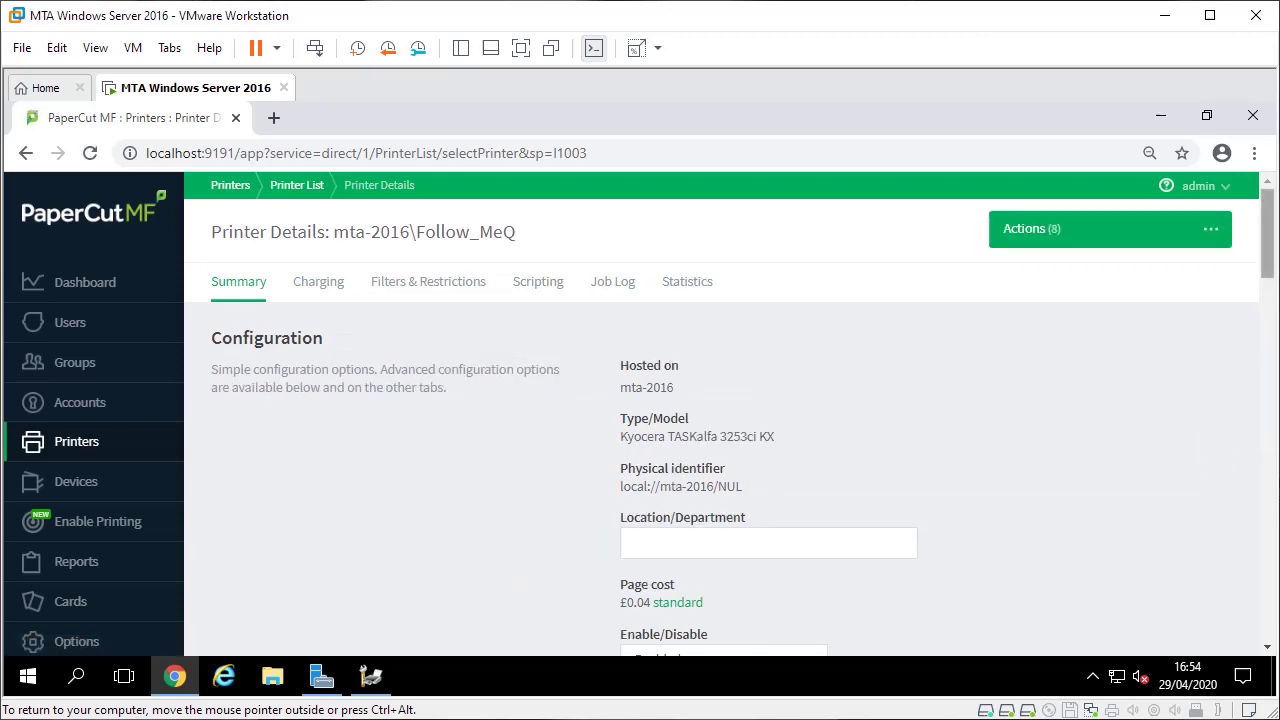
scroll(640, 414, down, 1)
scroll(640, 414, down, 3)
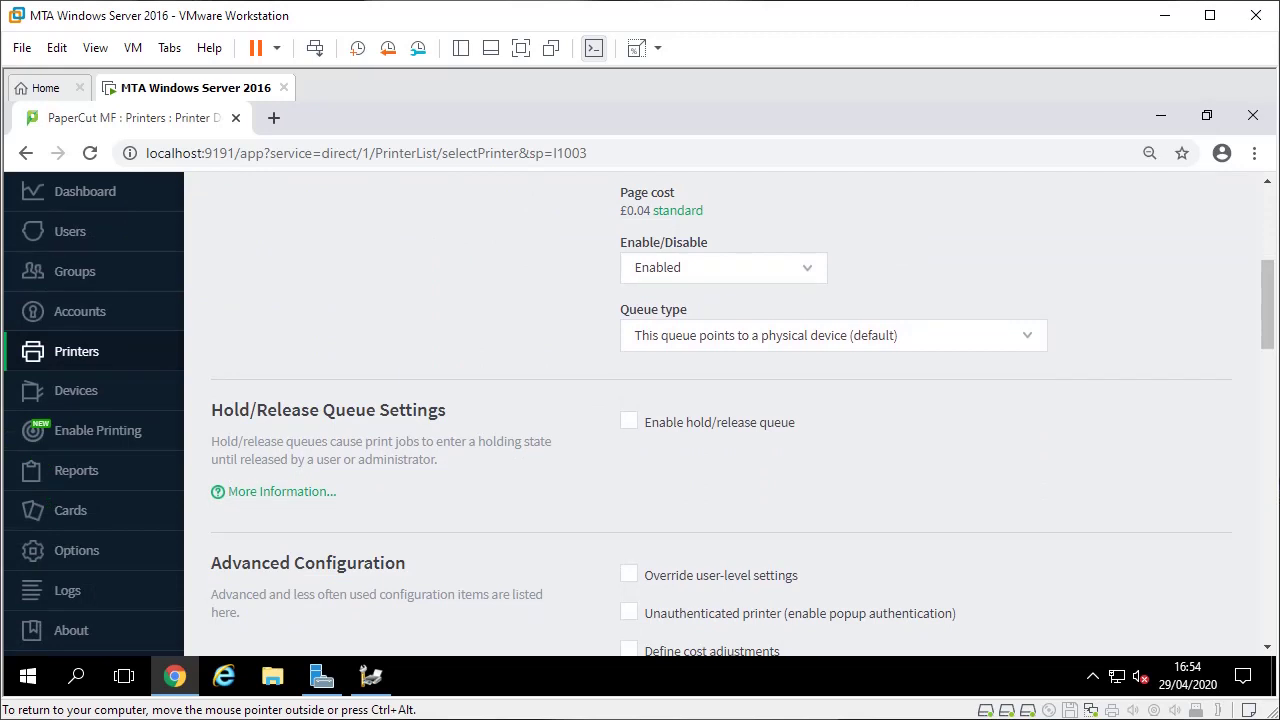
click(834, 336)
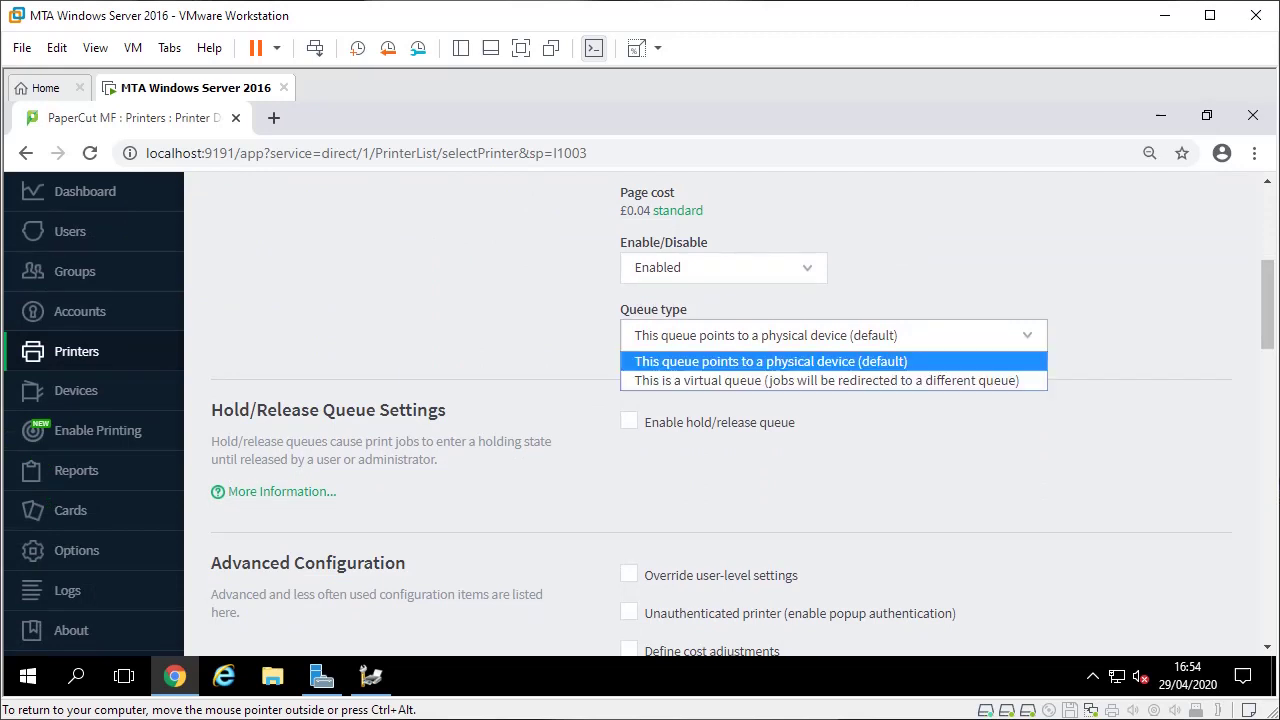
click(826, 381)
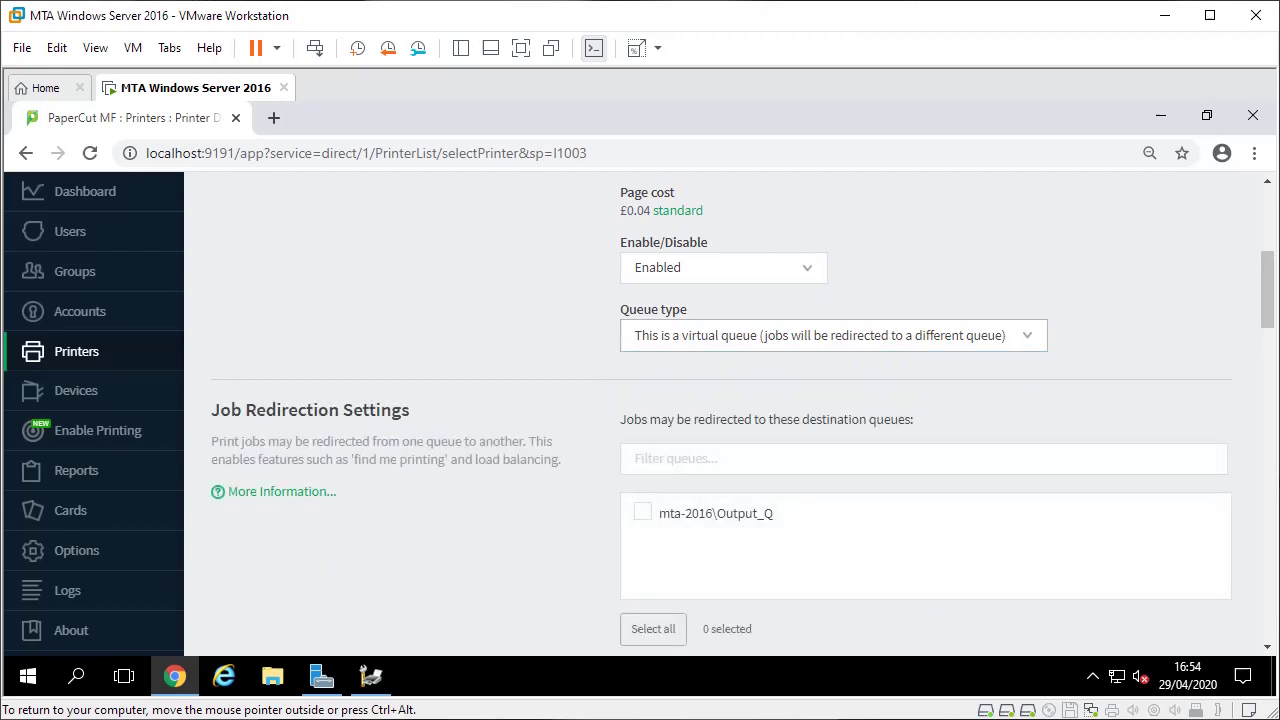
click(643, 512)
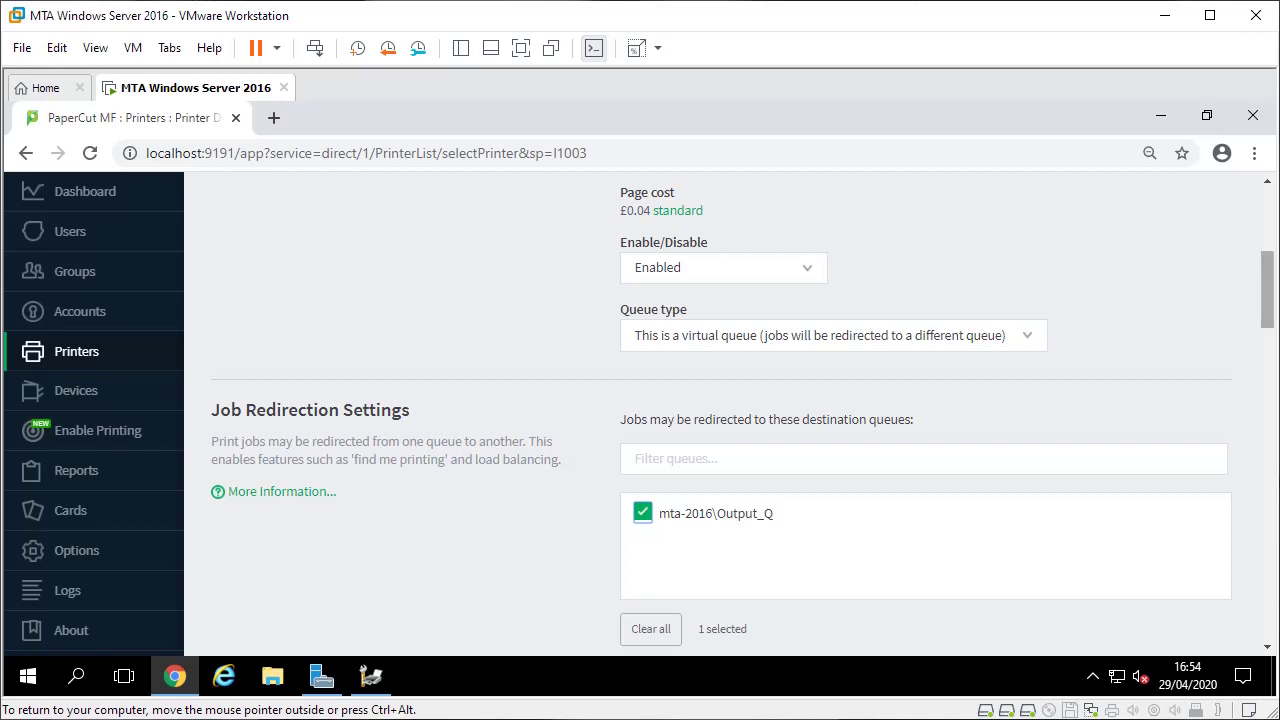
Step: Enable the hold/release queue and hiding of document names for mta-2016\Follow_MeQ, and save the printer's settings
scroll(728, 414, down, 3)
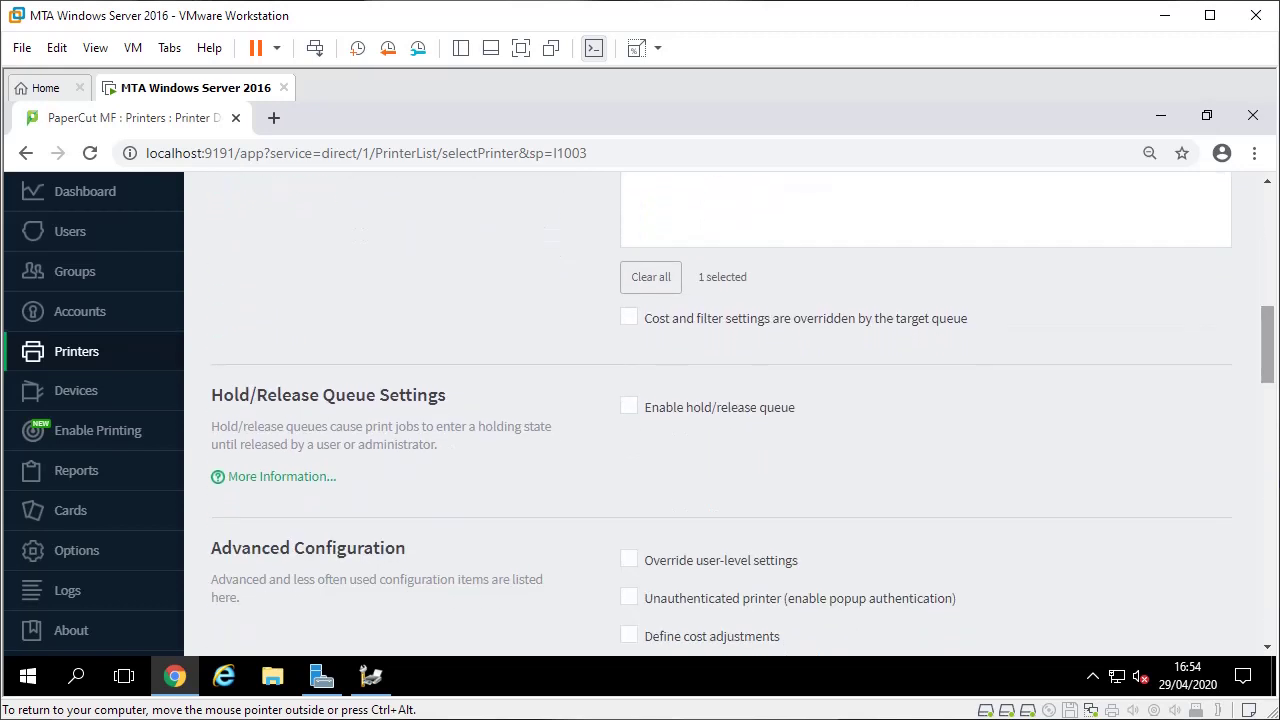
click(629, 406)
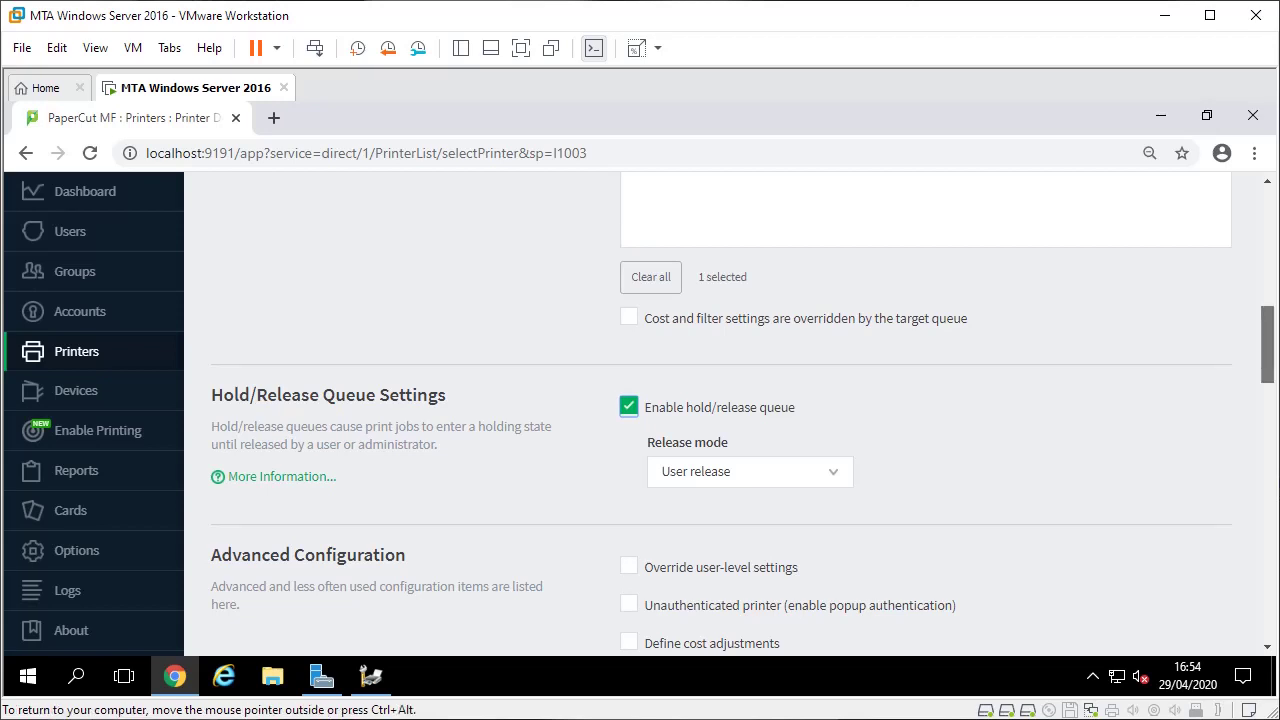
scroll(742, 414, down, 3)
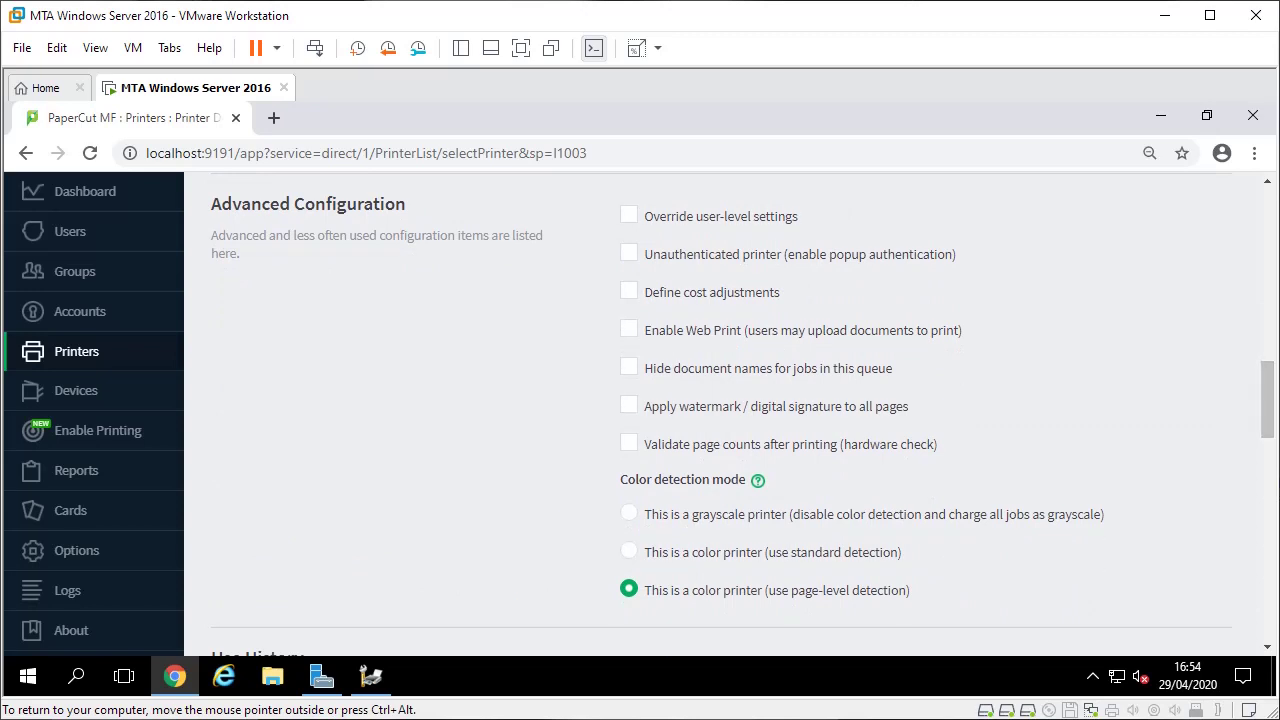
click(628, 368)
scroll(720, 410, down, 4)
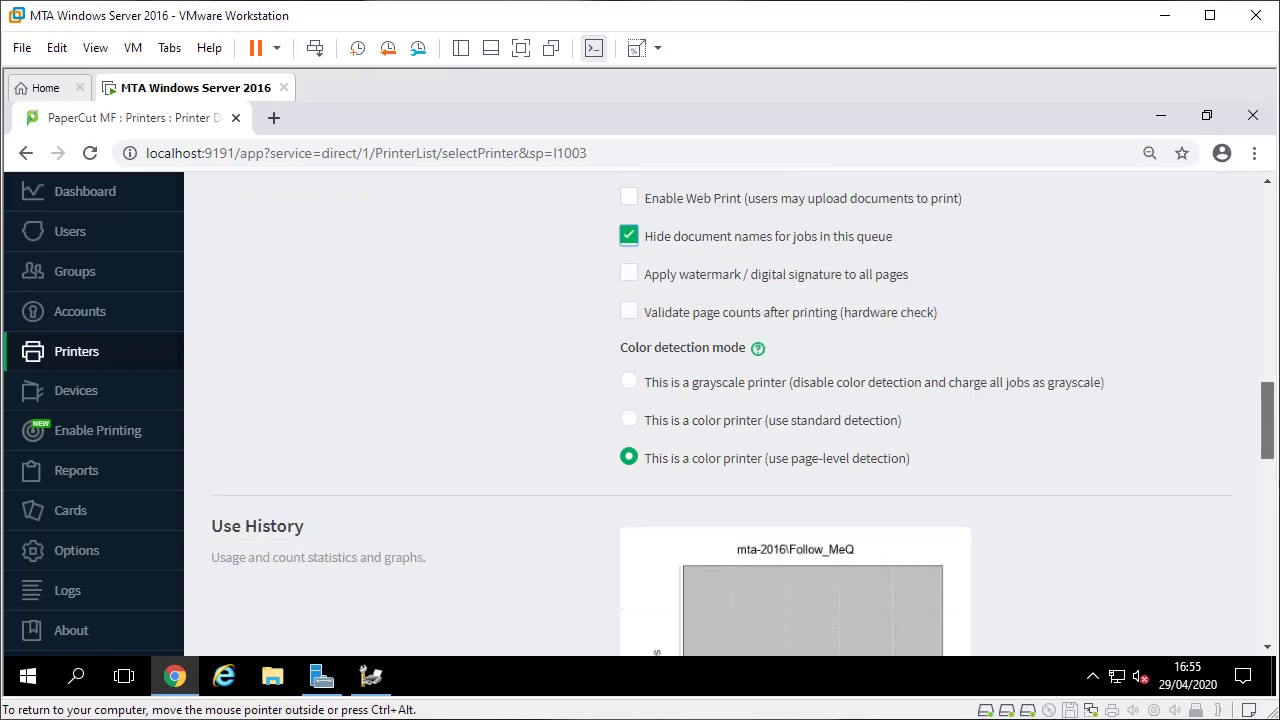
scroll(728, 410, down, 9)
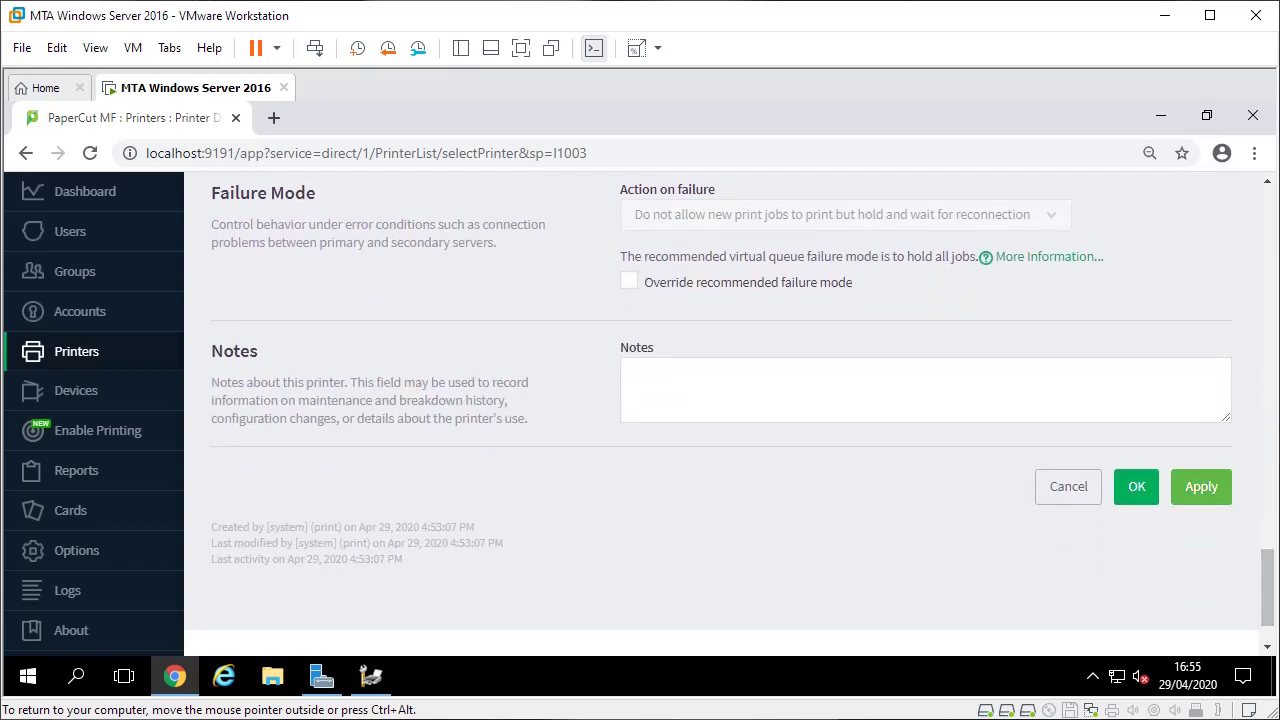
click(1136, 486)
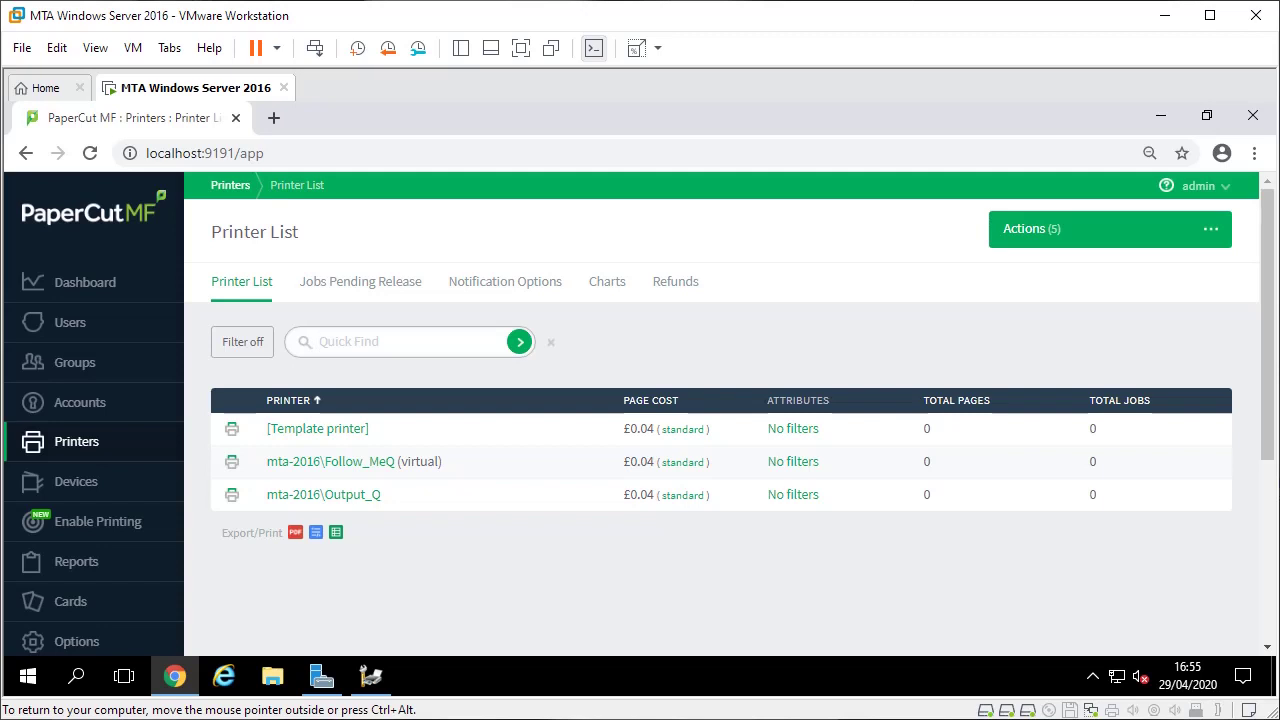
Step: Switch to Print Management, print a test page on the Follow_MeQ printer, and return to PaperCut MF
click(370, 676)
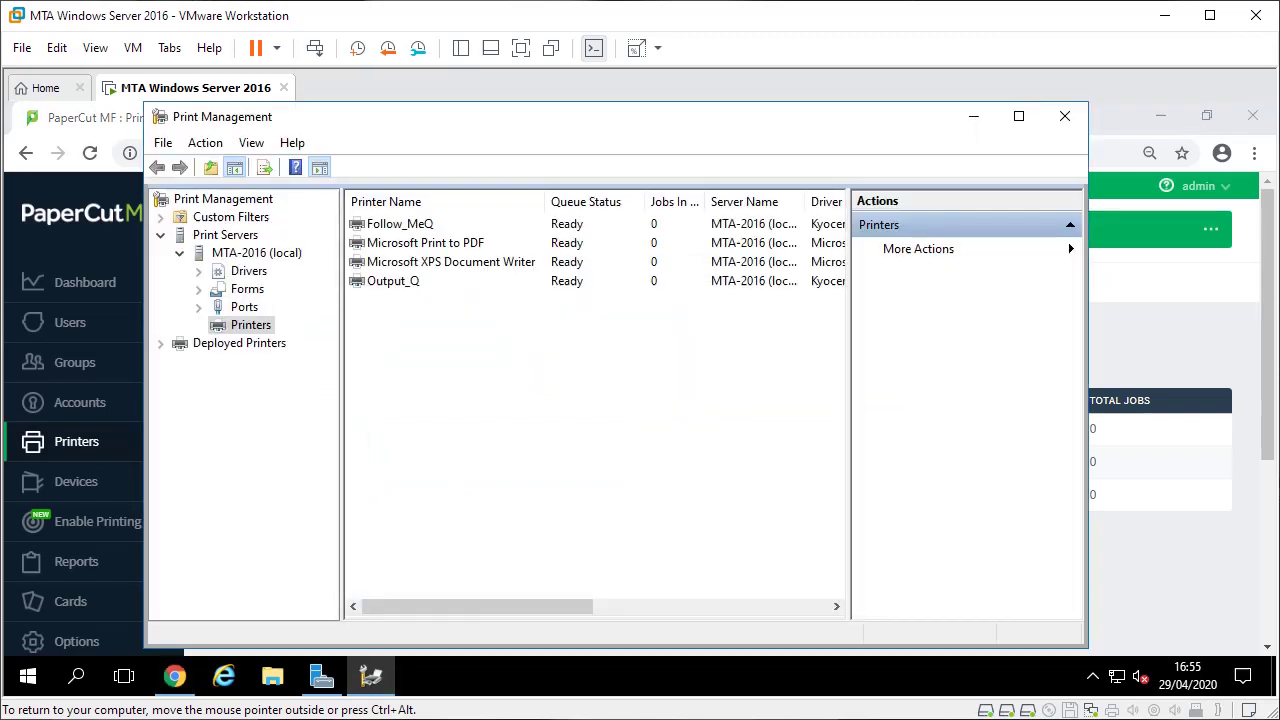
right_click(412, 224)
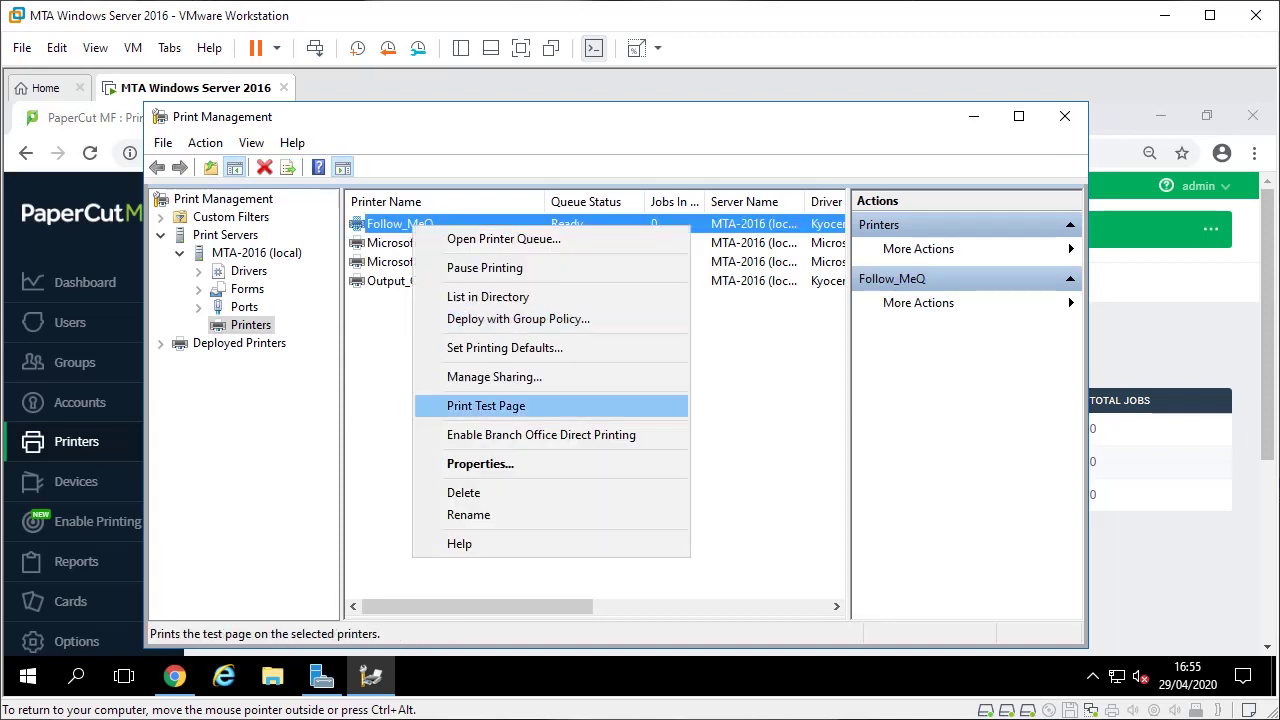
click(486, 405)
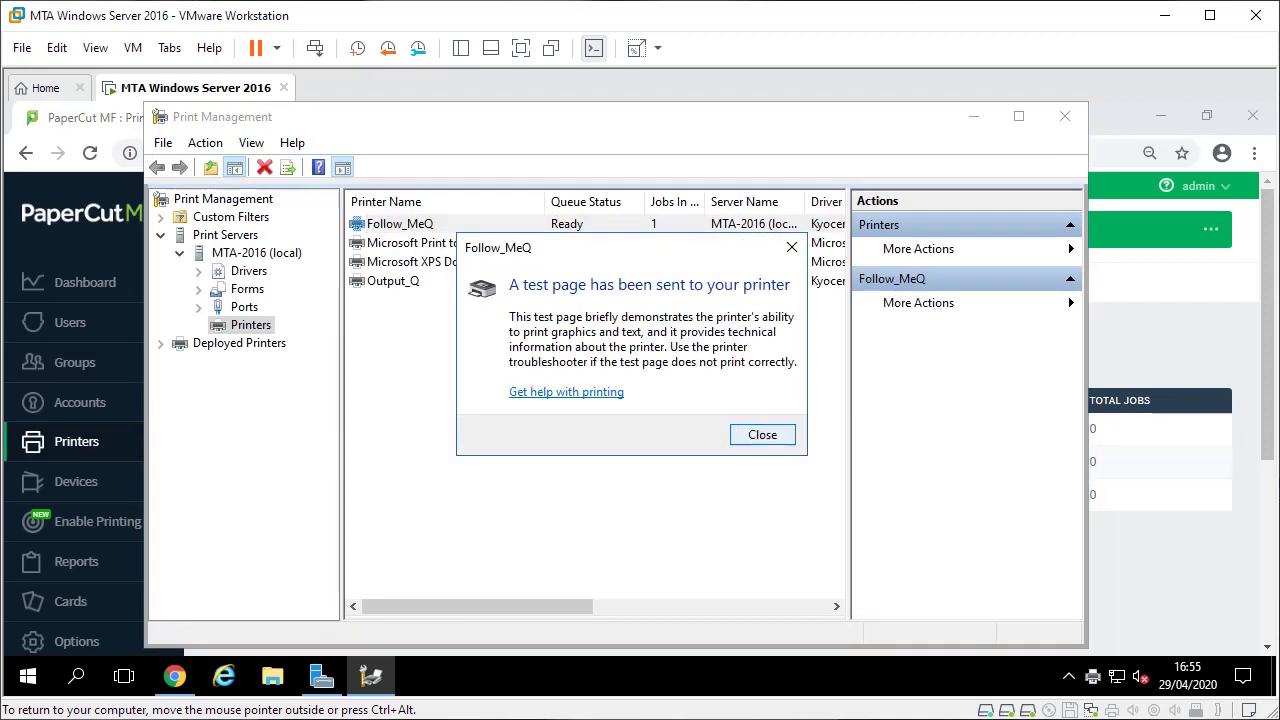
click(762, 434)
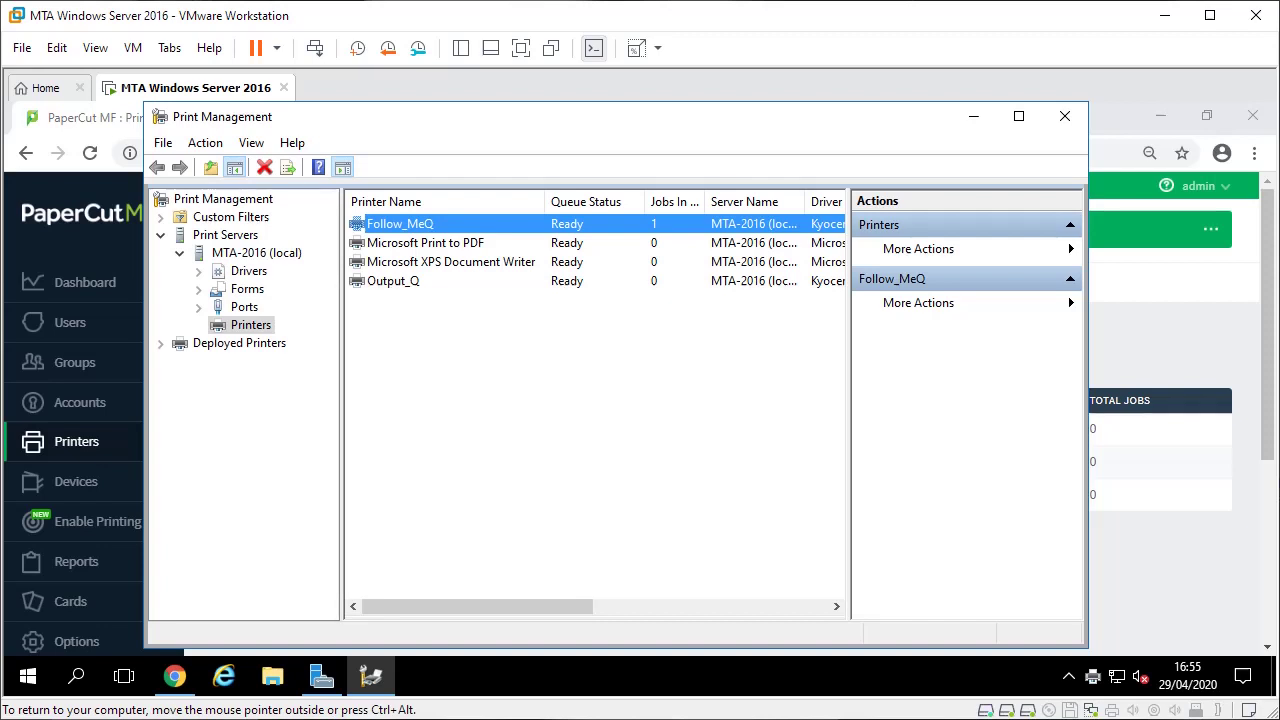
click(974, 116)
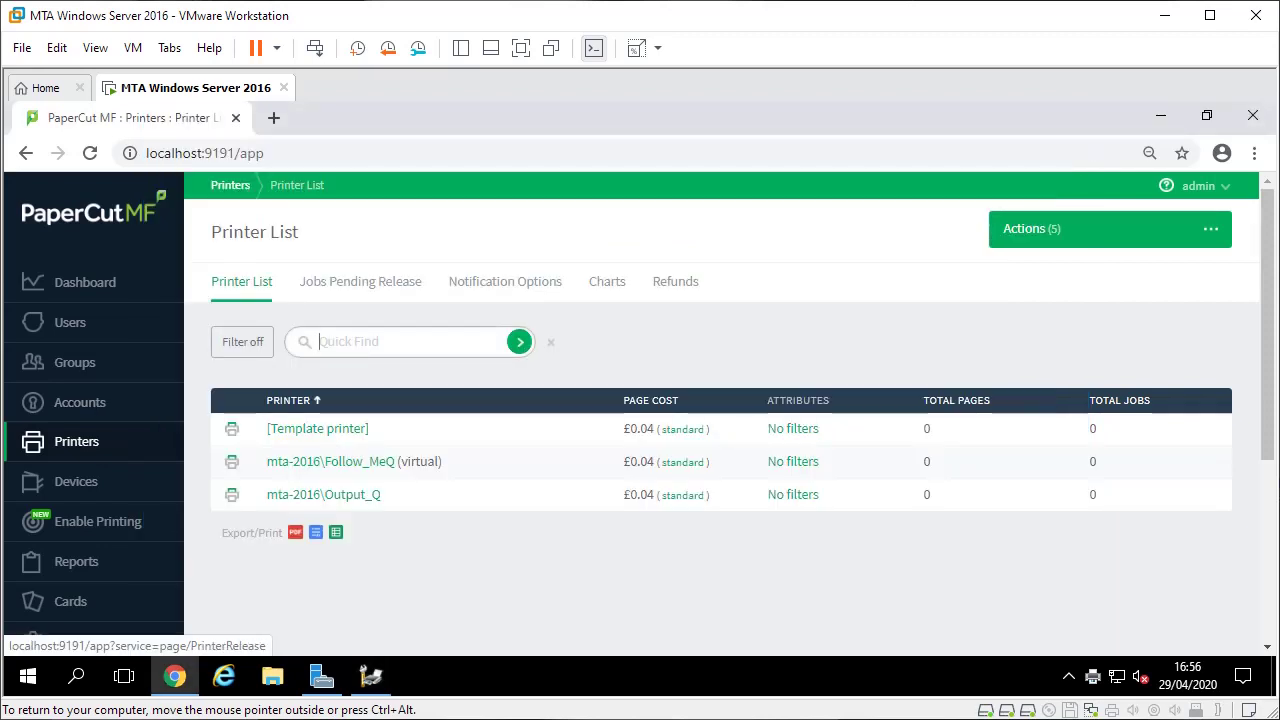
Step: Release the pending Test Page job from Follow_MeQ to mta-2016\Output_Q and refresh the list of jobs pending release
click(360, 281)
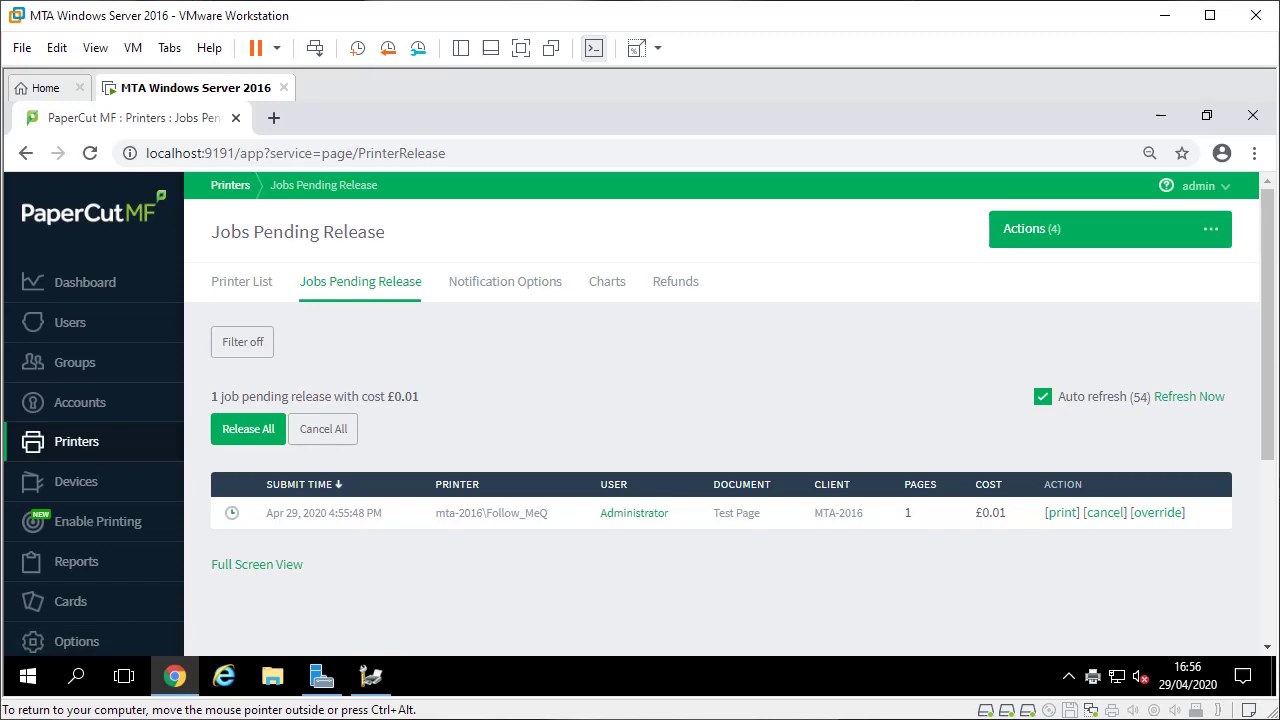
click(76, 441)
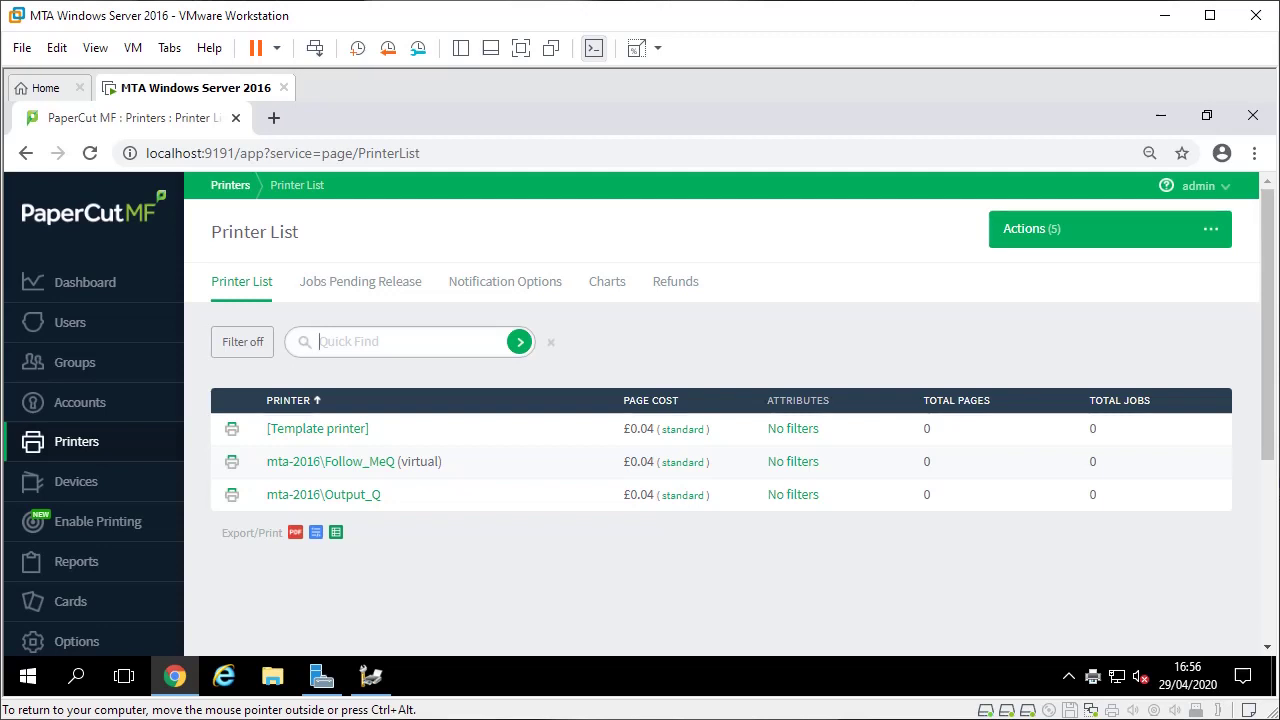
click(360, 281)
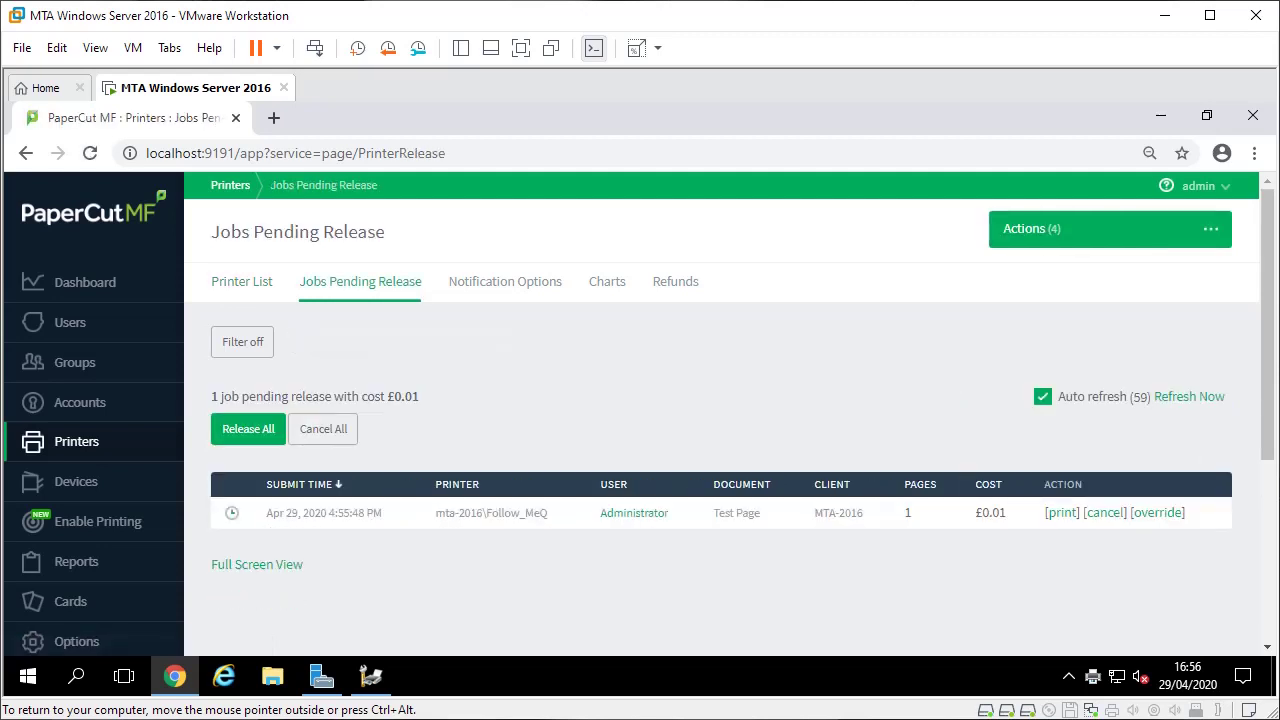
click(1061, 512)
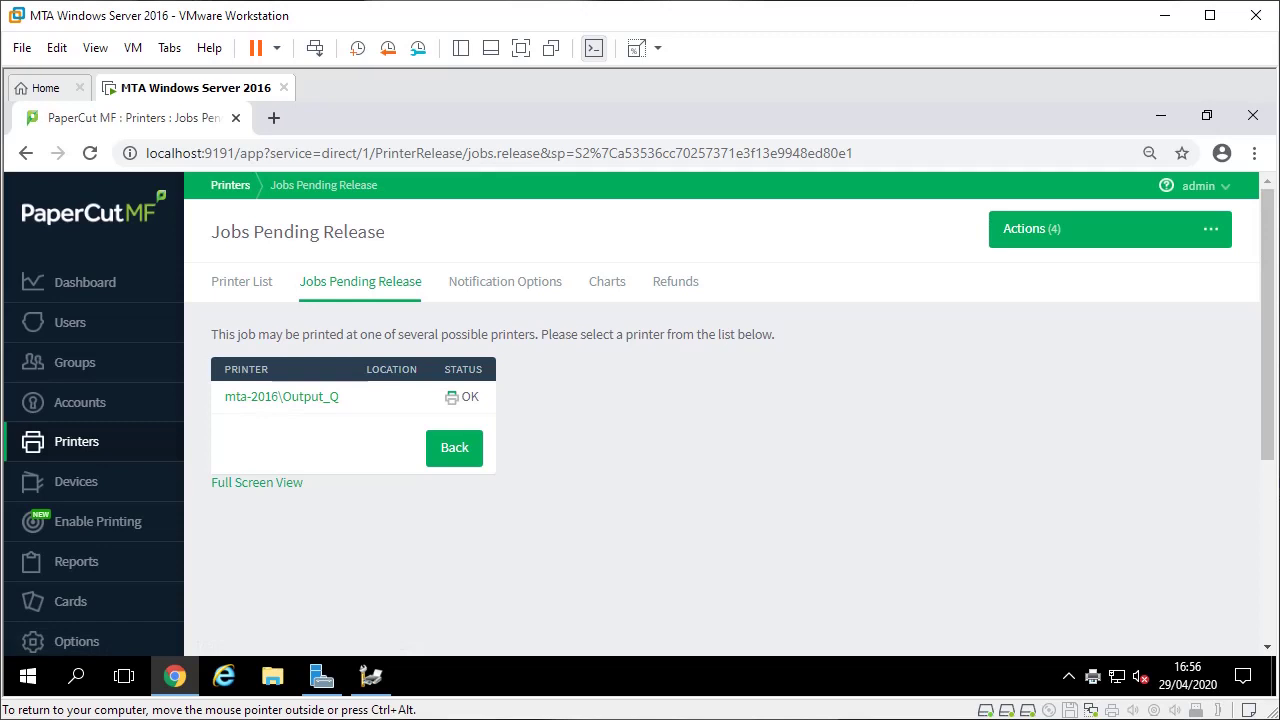
click(281, 396)
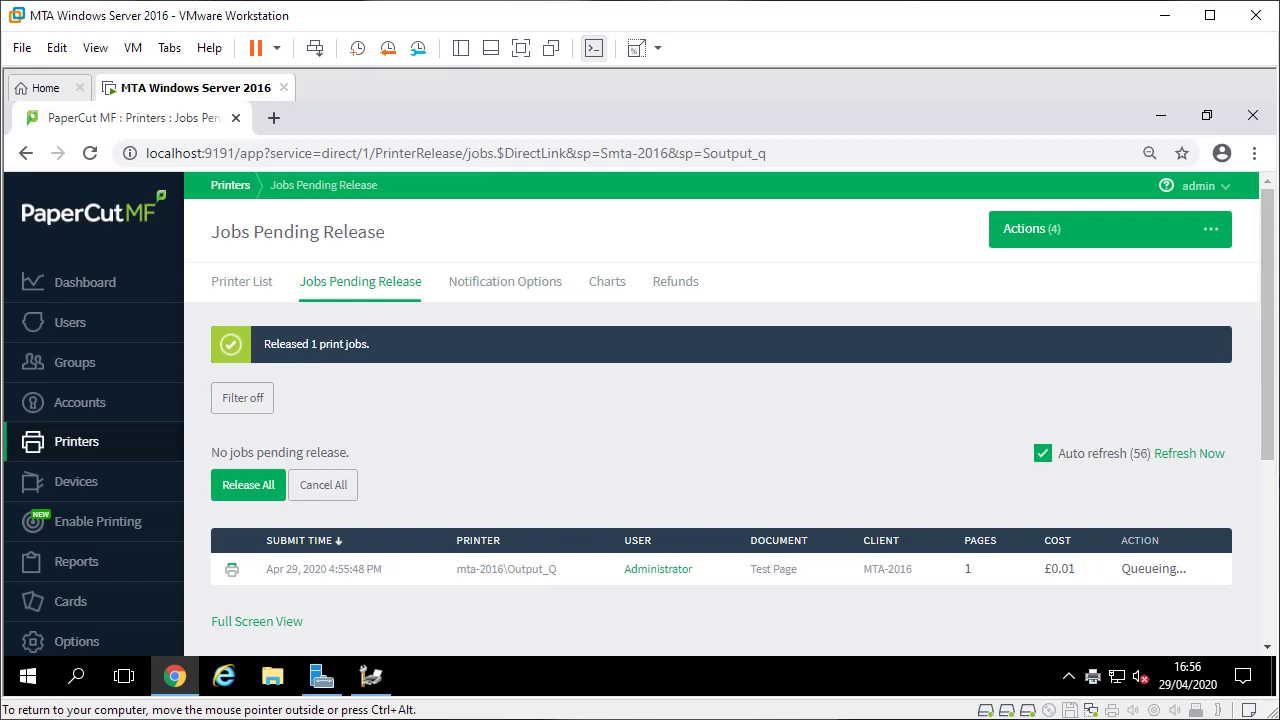
click(1189, 454)
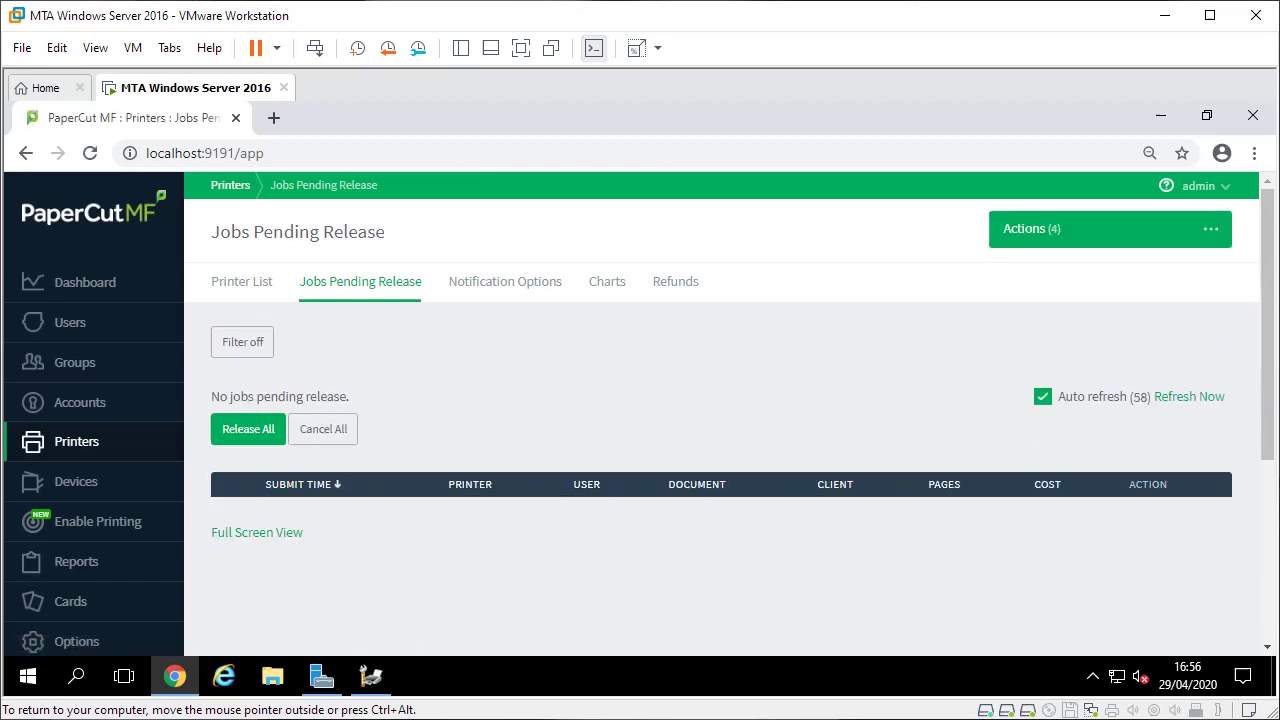
Step: Examine the job log of the mta-2016\Output_Q printer and return to the printer list
click(241, 281)
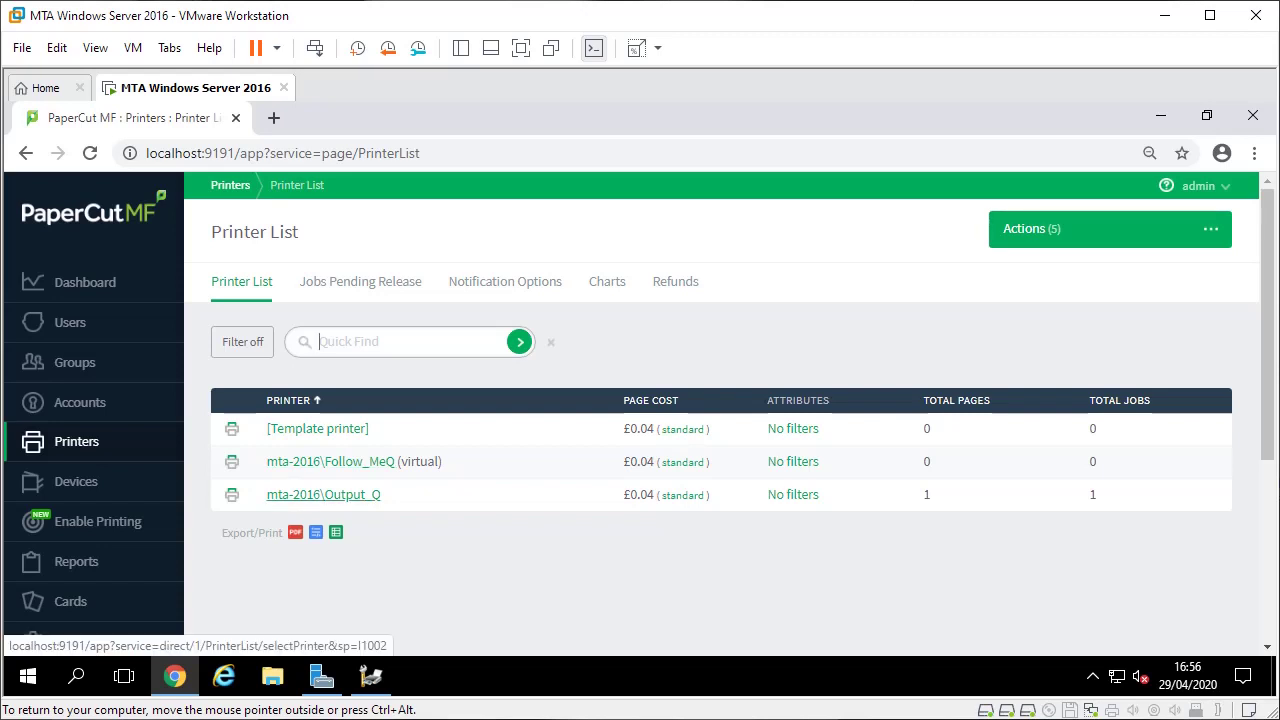
click(323, 494)
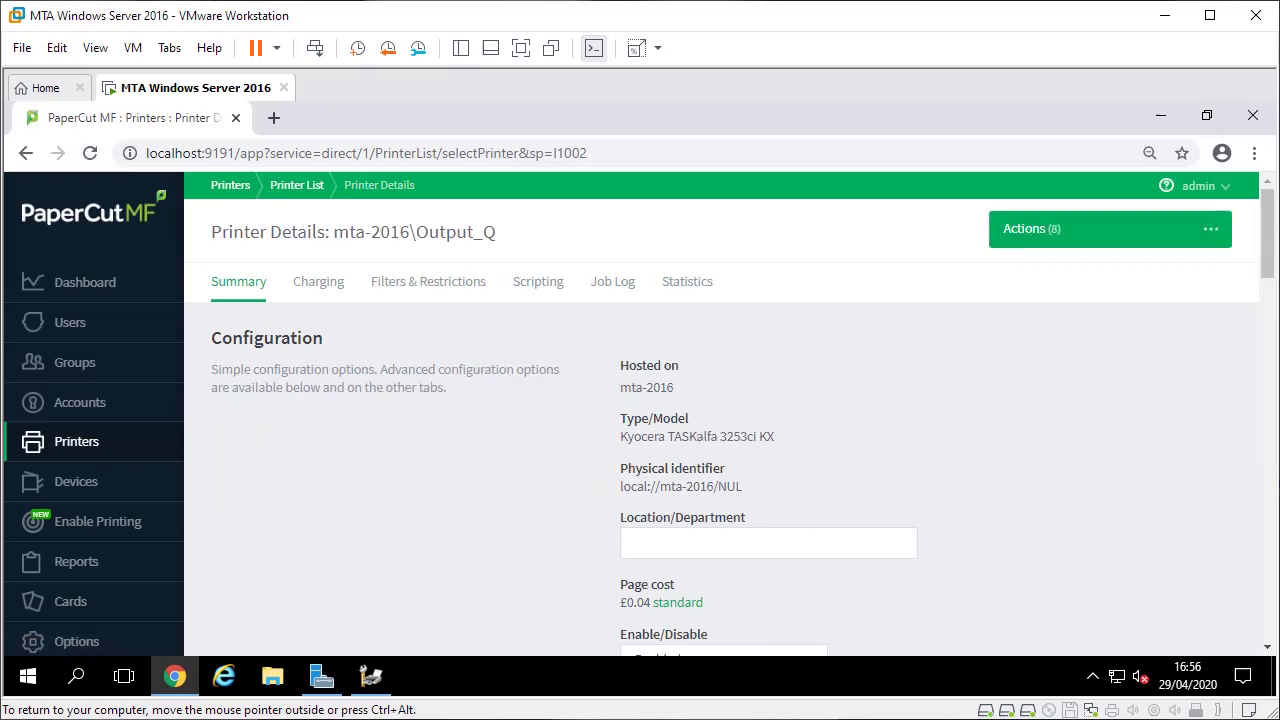
click(612, 281)
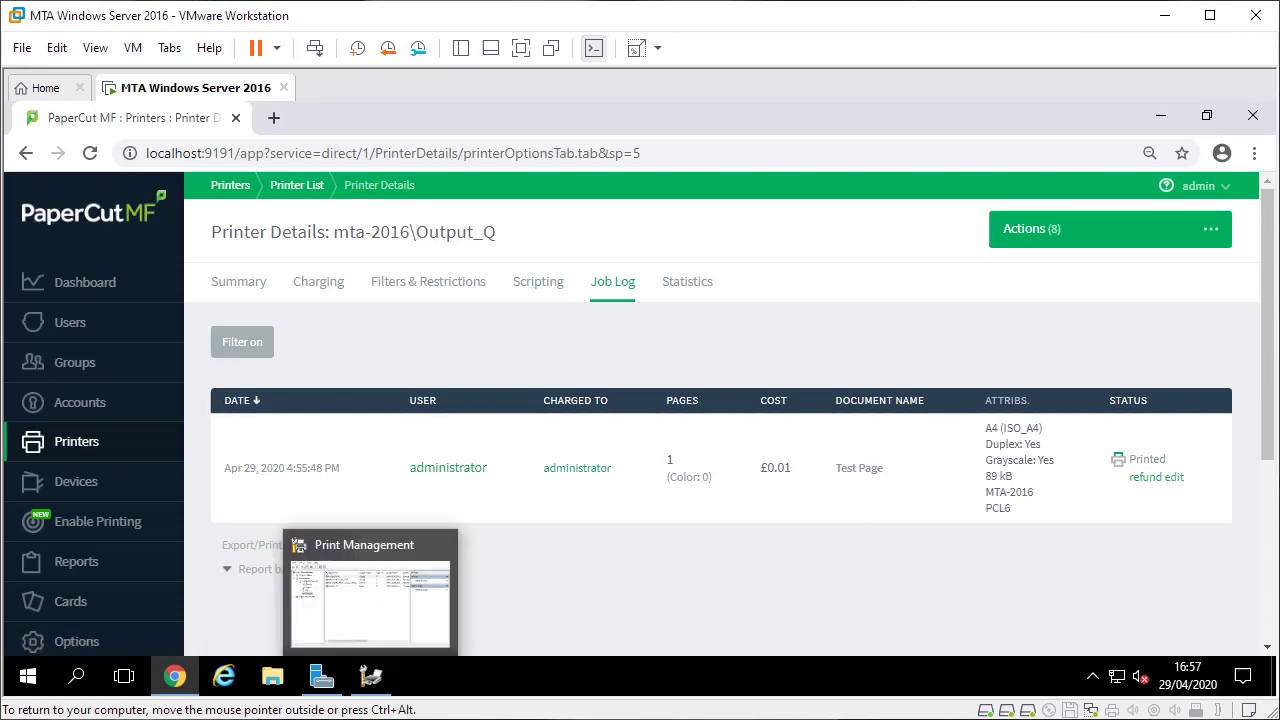
click(76, 442)
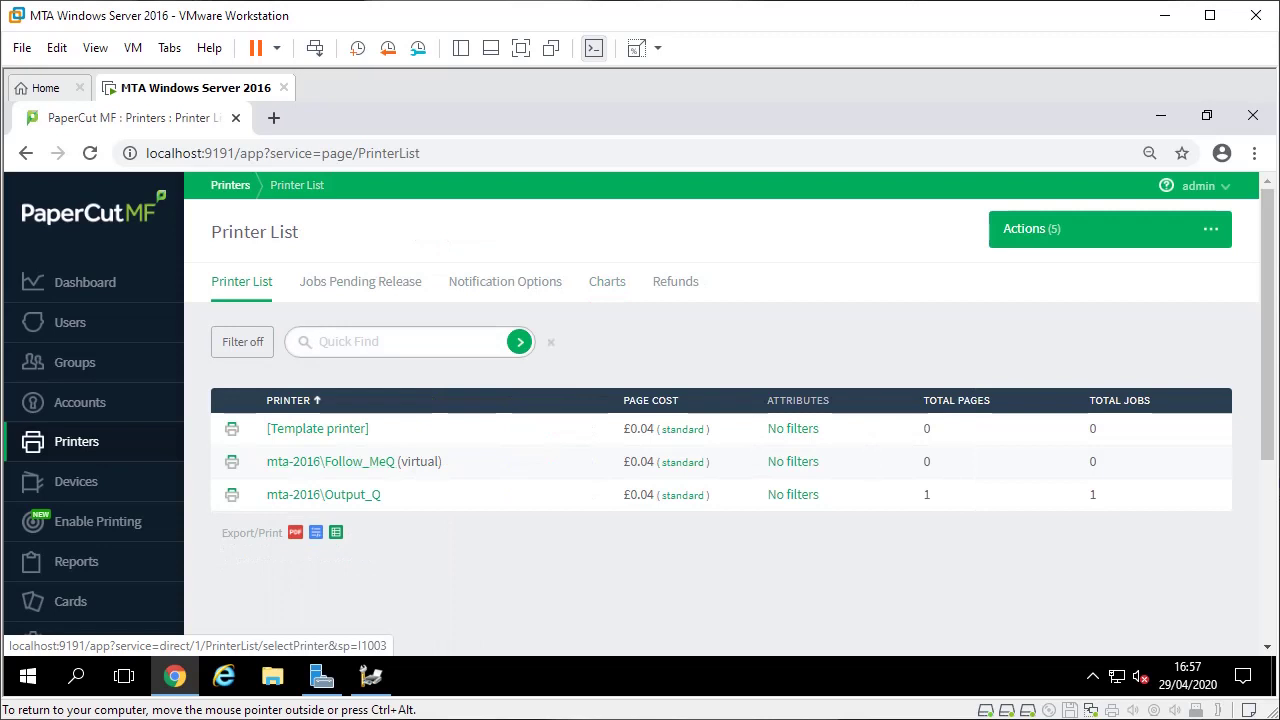
Step: Print a test page directly on Output_Q from Print Management and check the user list in PaperCut MF
click(370, 676)
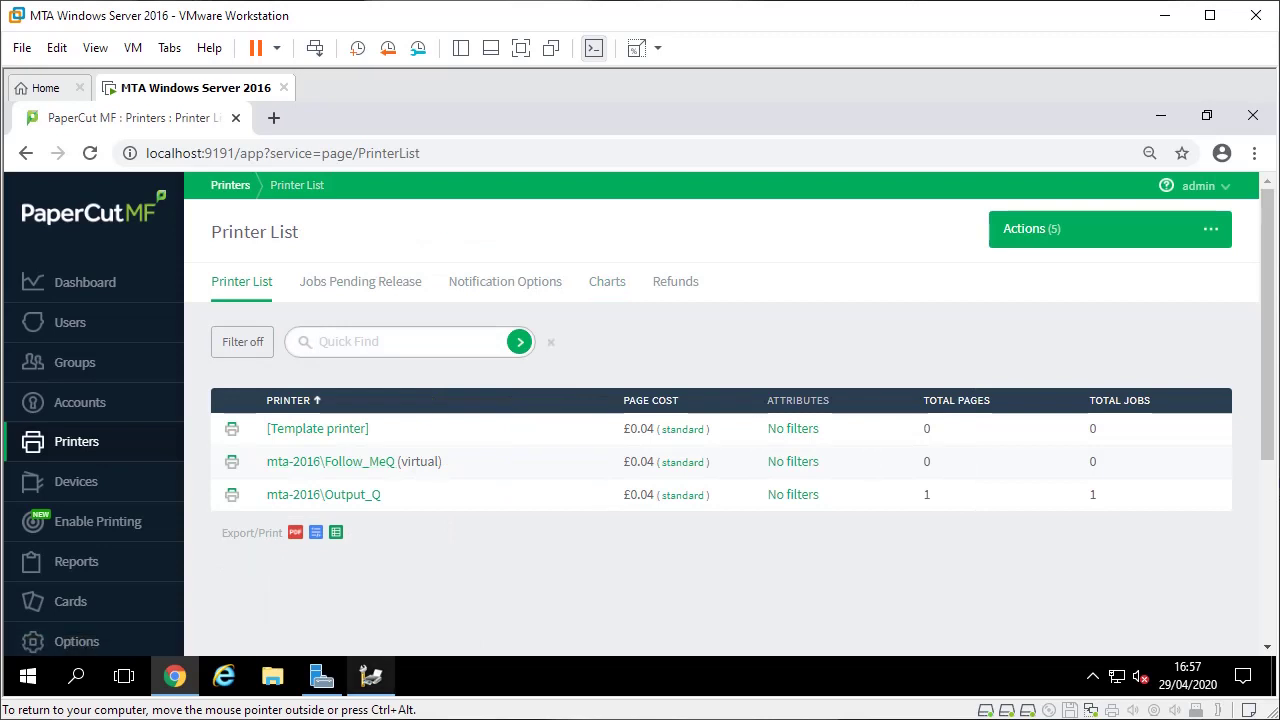
click(414, 281)
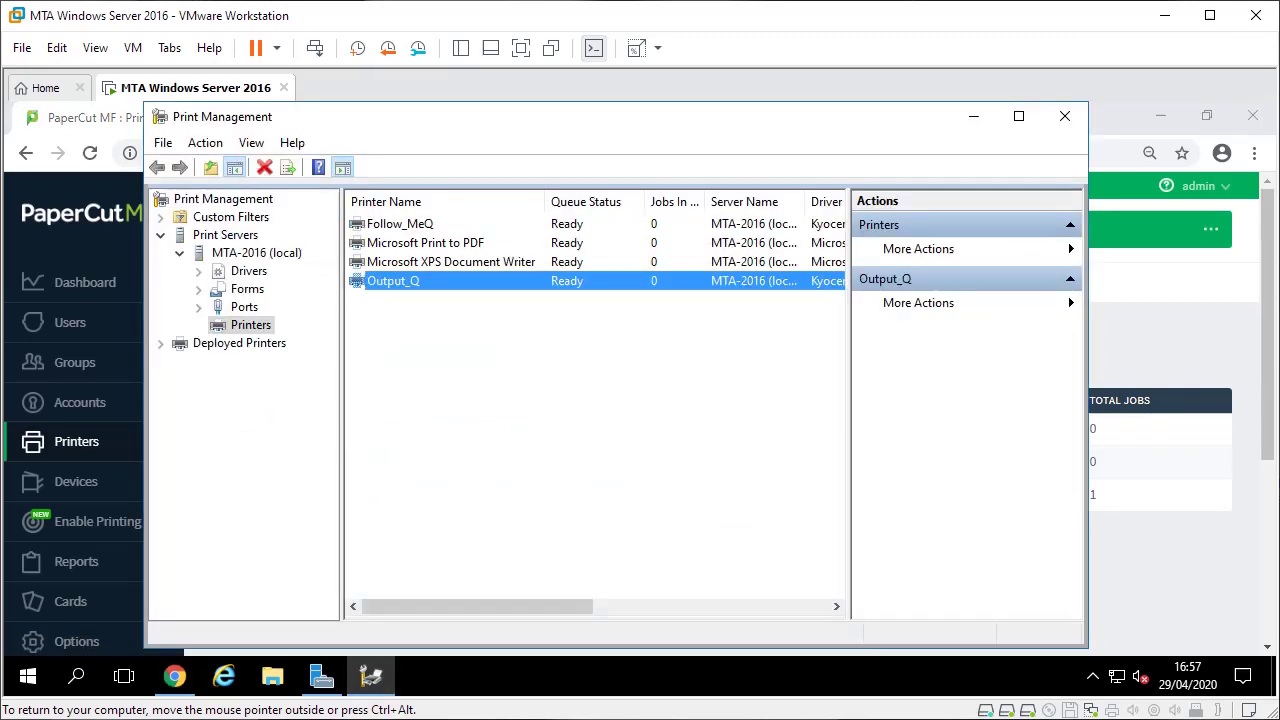
right_click(416, 281)
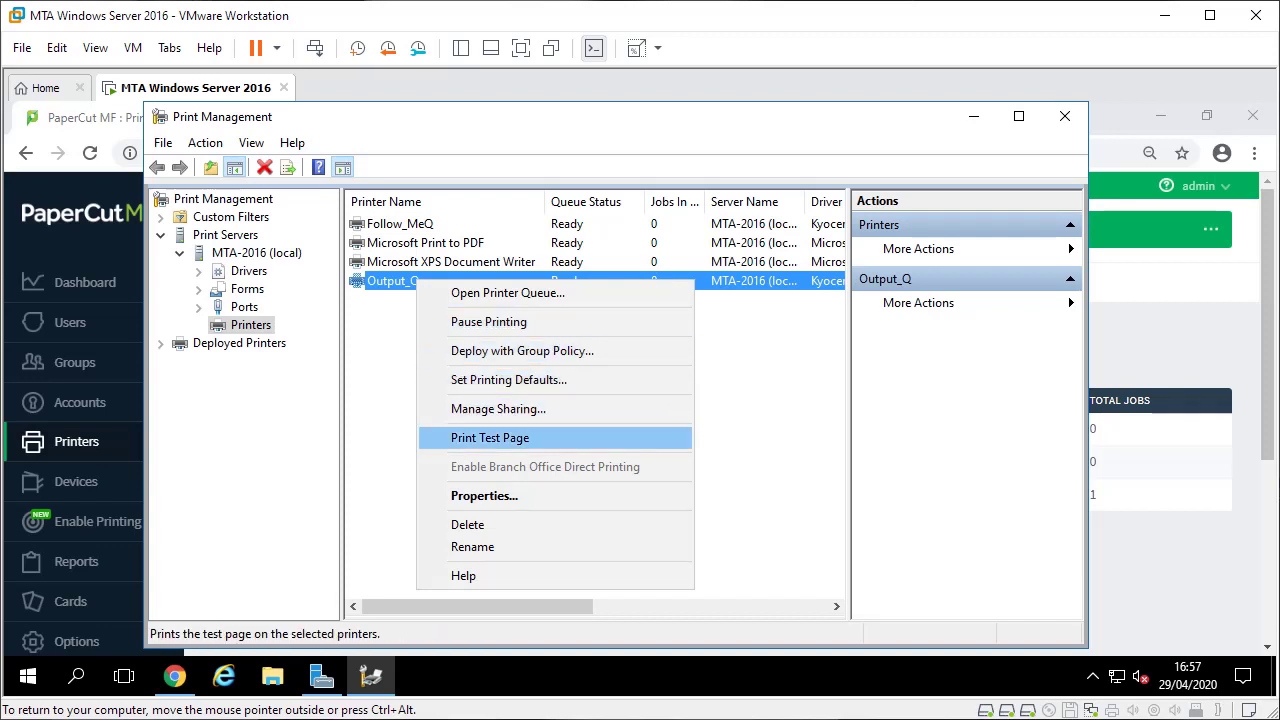
click(490, 438)
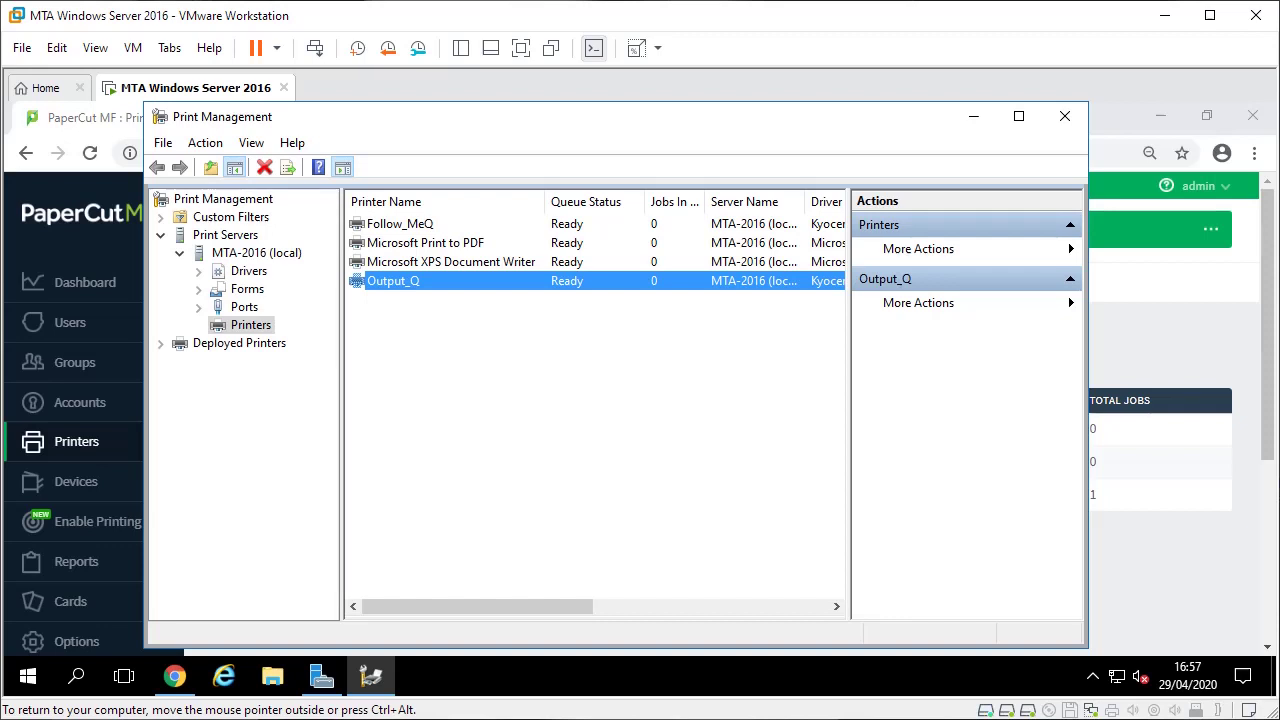
key(alt+Tab)
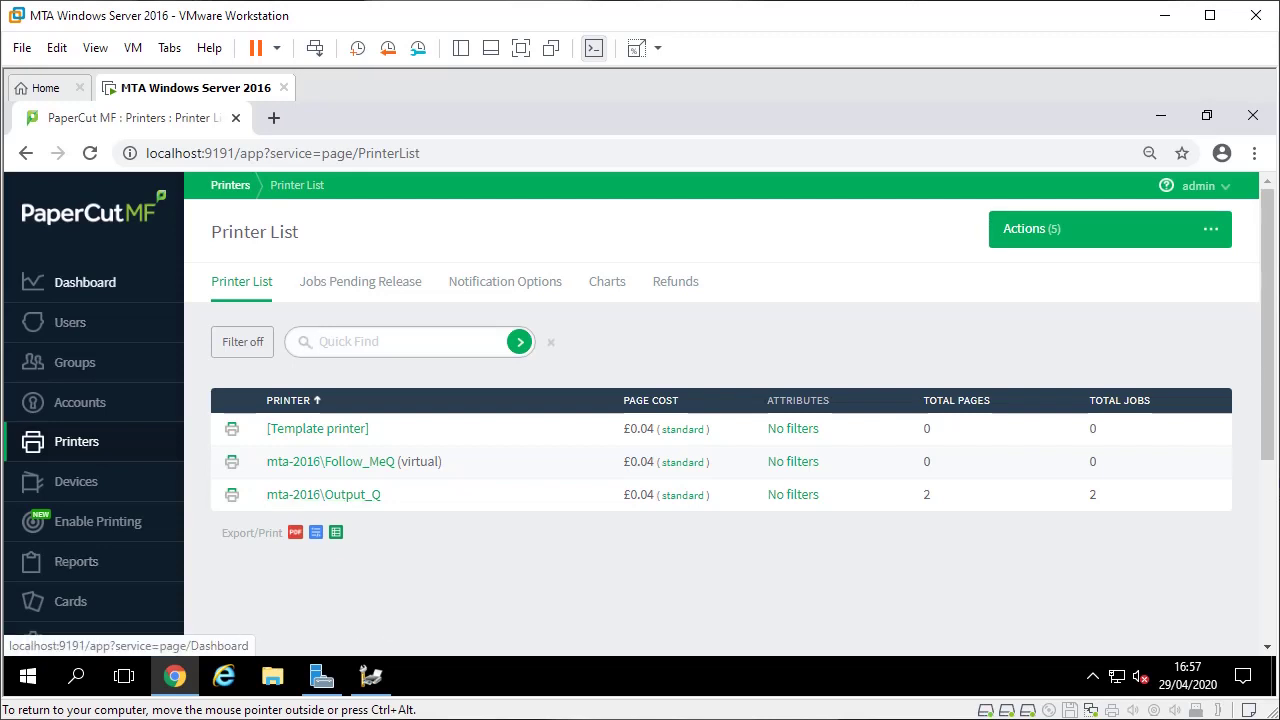
click(70, 322)
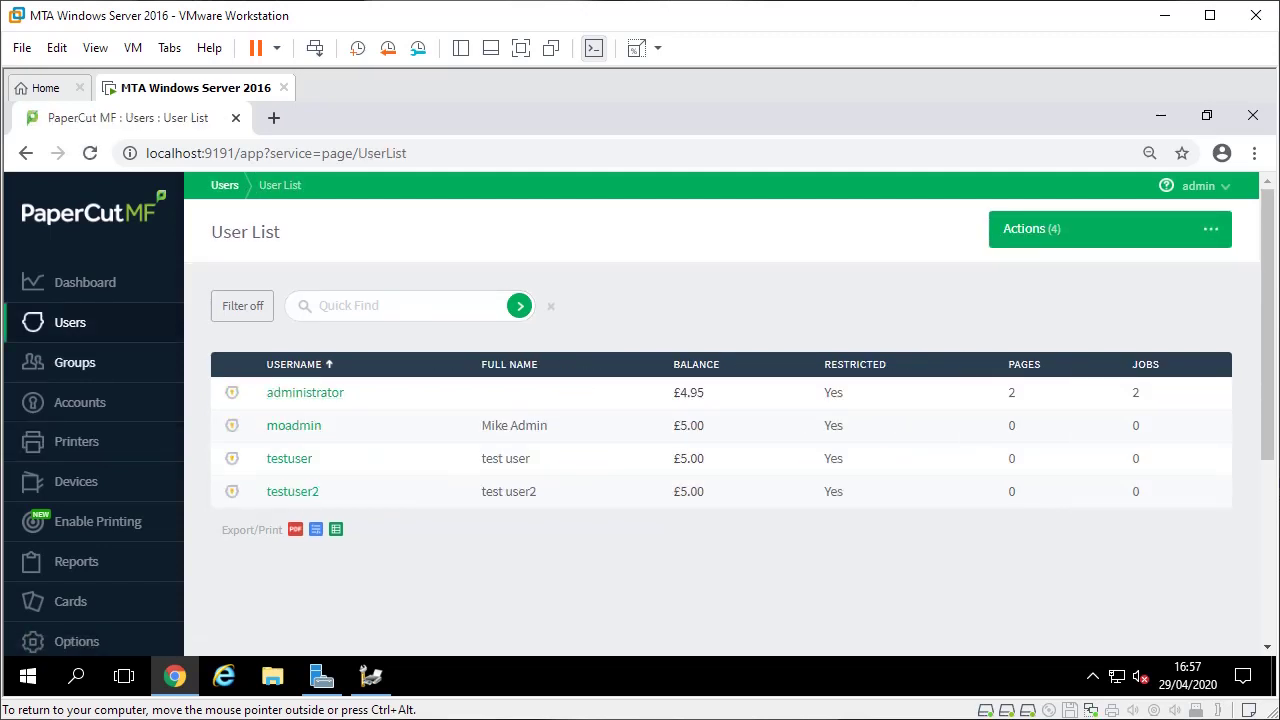
Step: Open the add/remove groups page from the group list and add OU:MTATRAINING.INTERNAL/Training to the selected groups
click(74, 362)
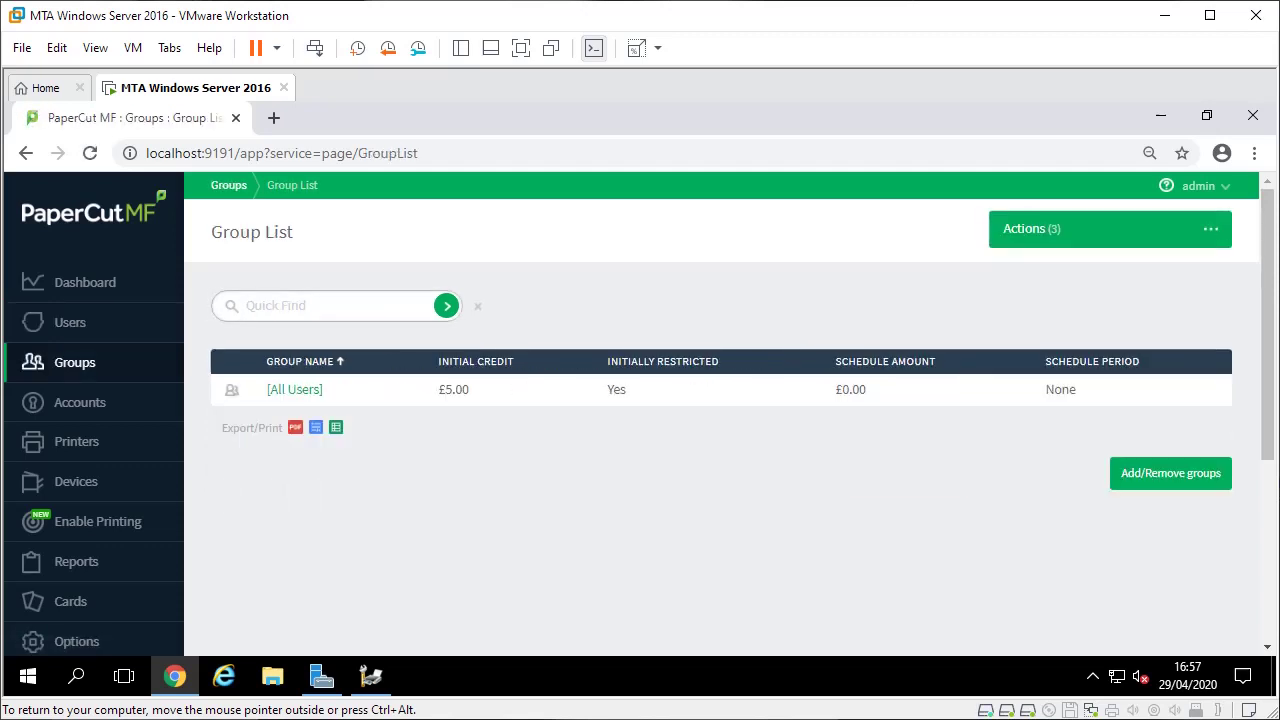
click(1170, 473)
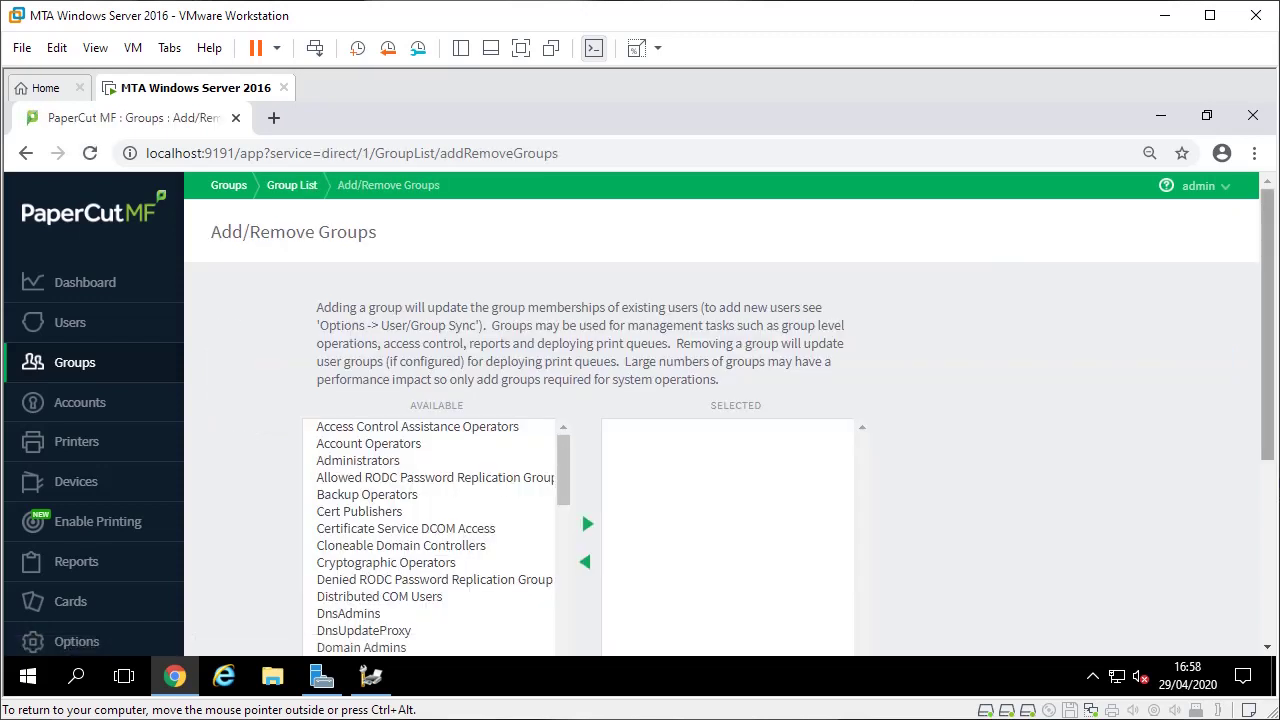
scroll(581, 509, down, 2)
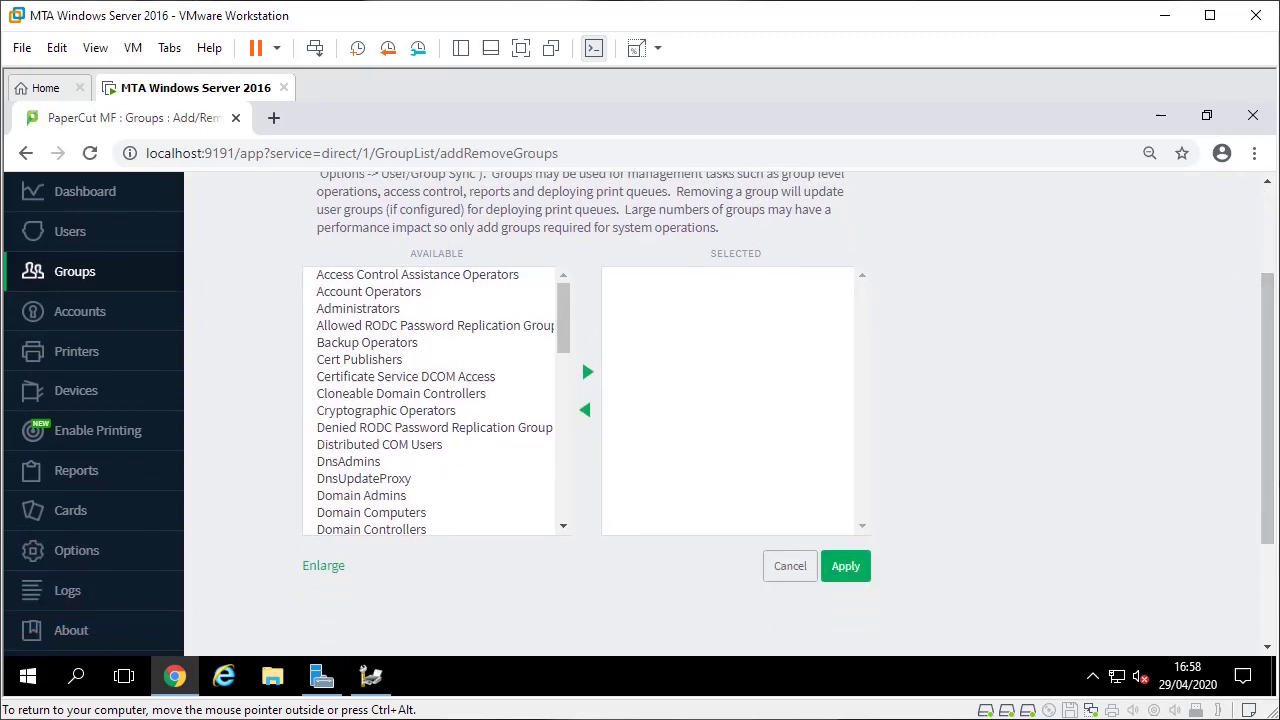
scroll(581, 357, down, 5)
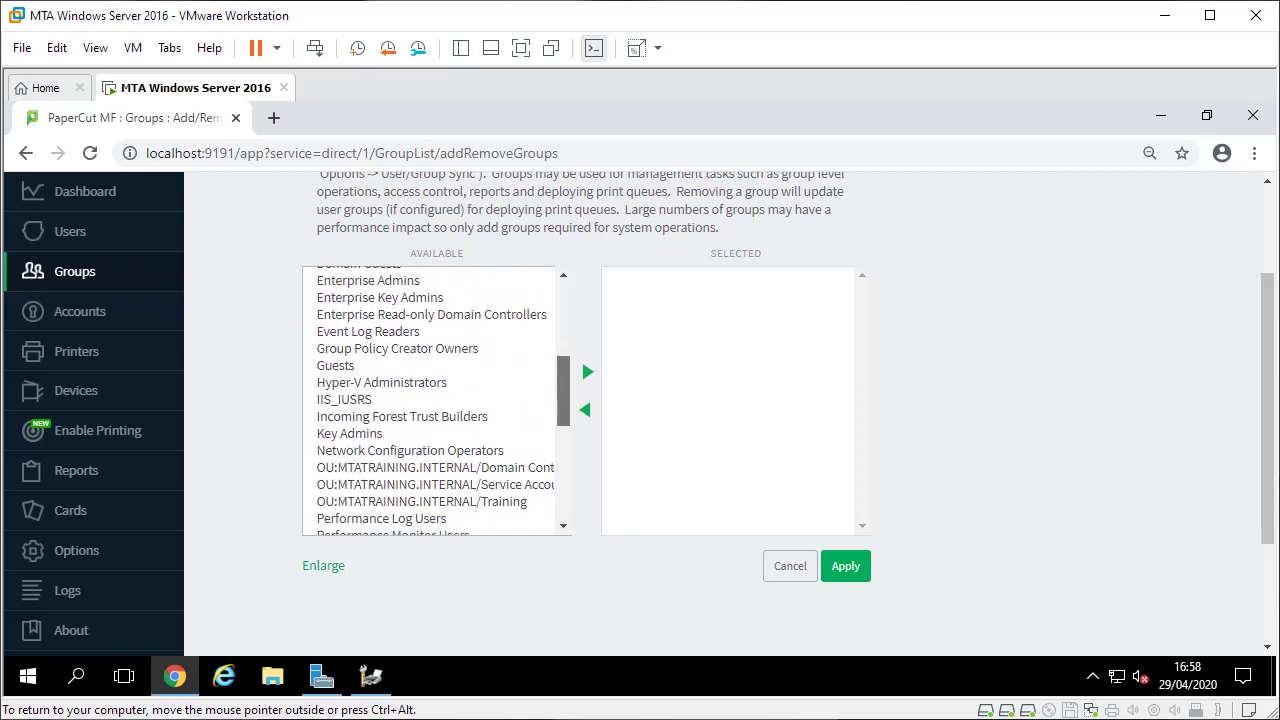
scroll(581, 357, up, 3)
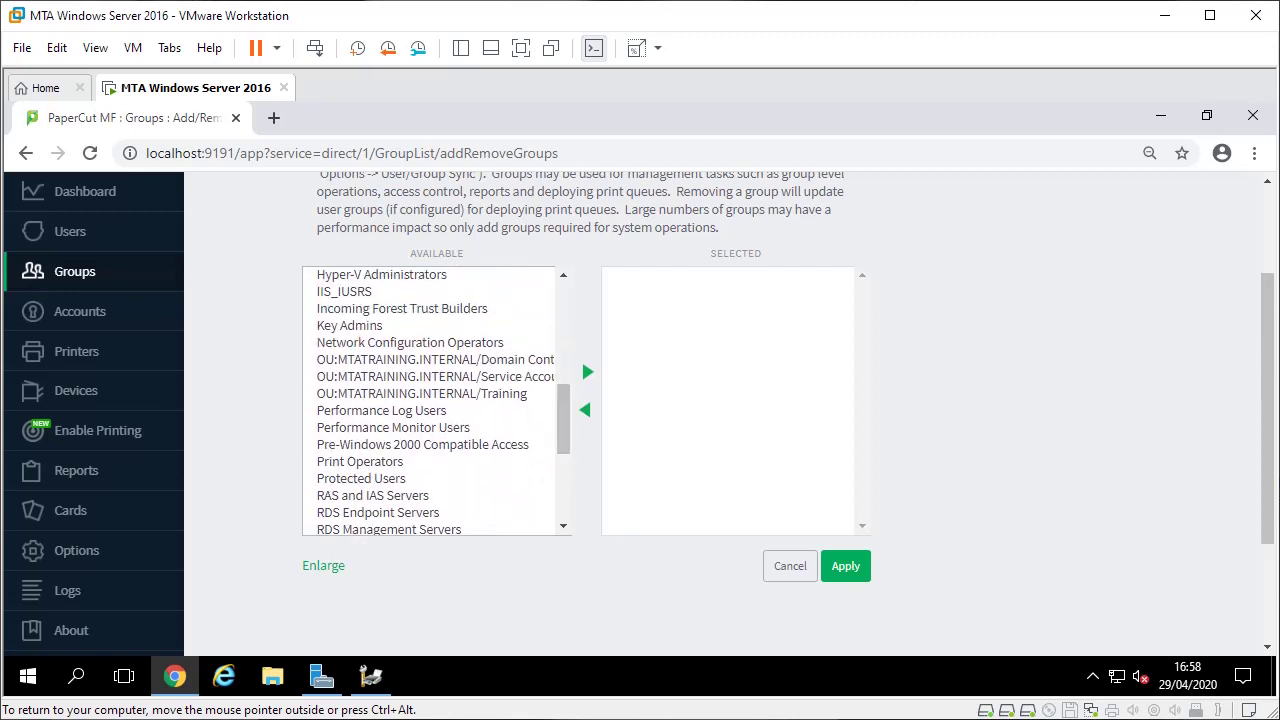
double_click(421, 394)
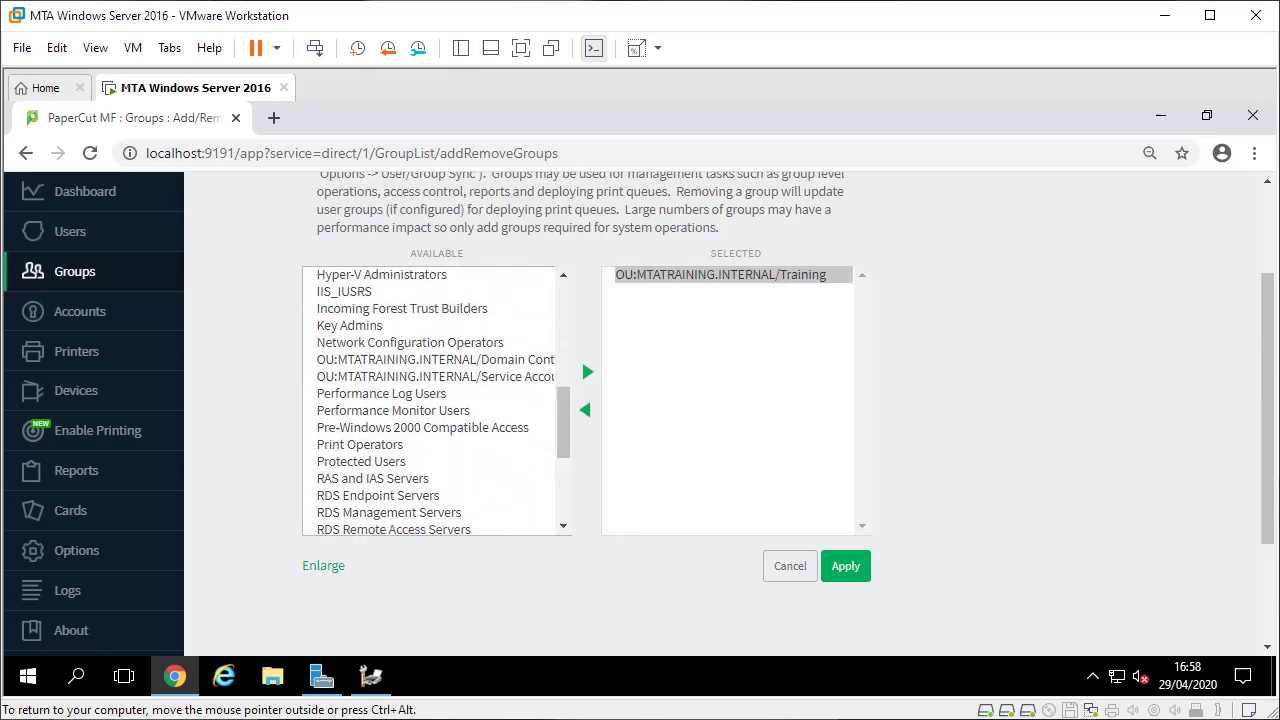
Step: Add the Administrators group to the selected groups and apply the group changes
scroll(581, 358, up, 2)
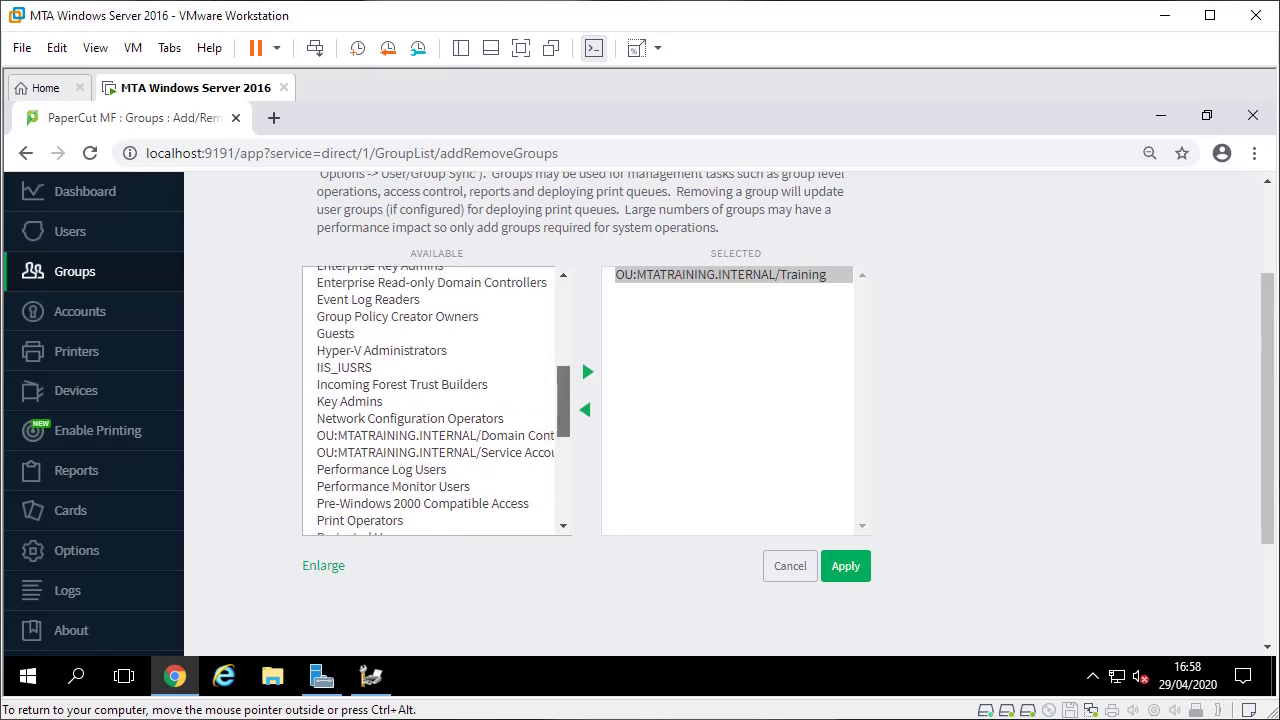
scroll(560, 400, up, 3)
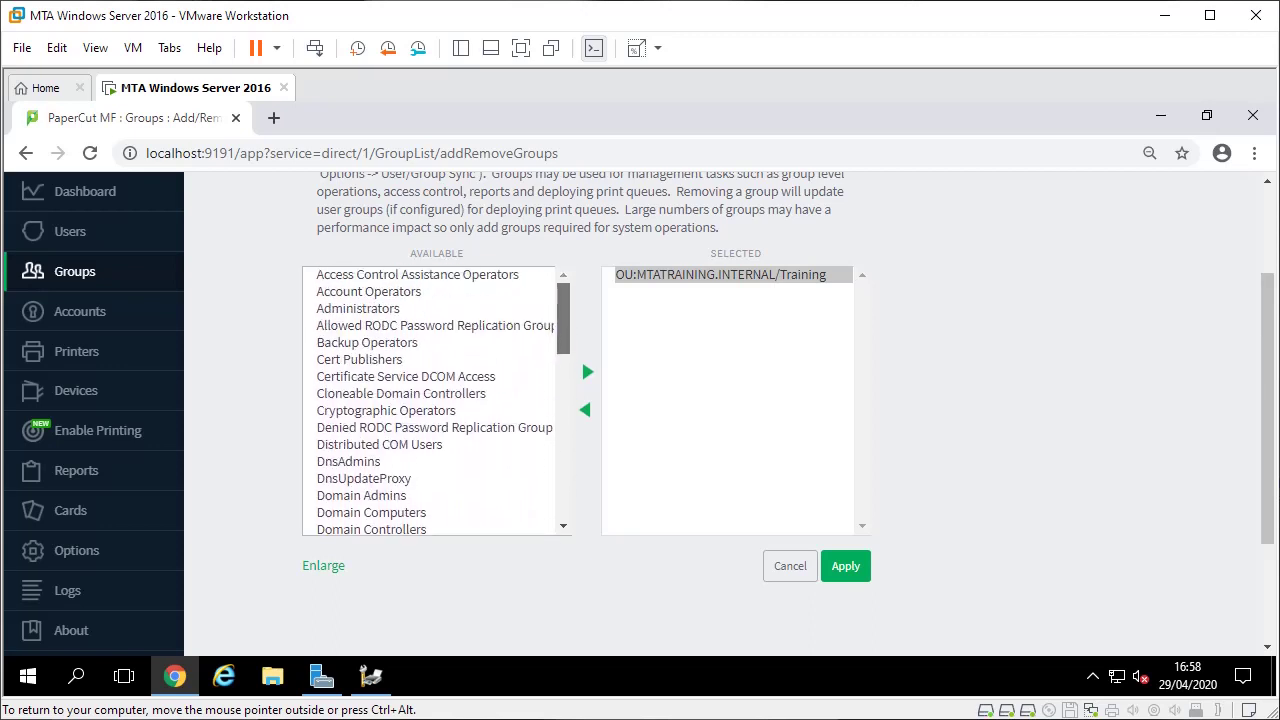
double_click(358, 309)
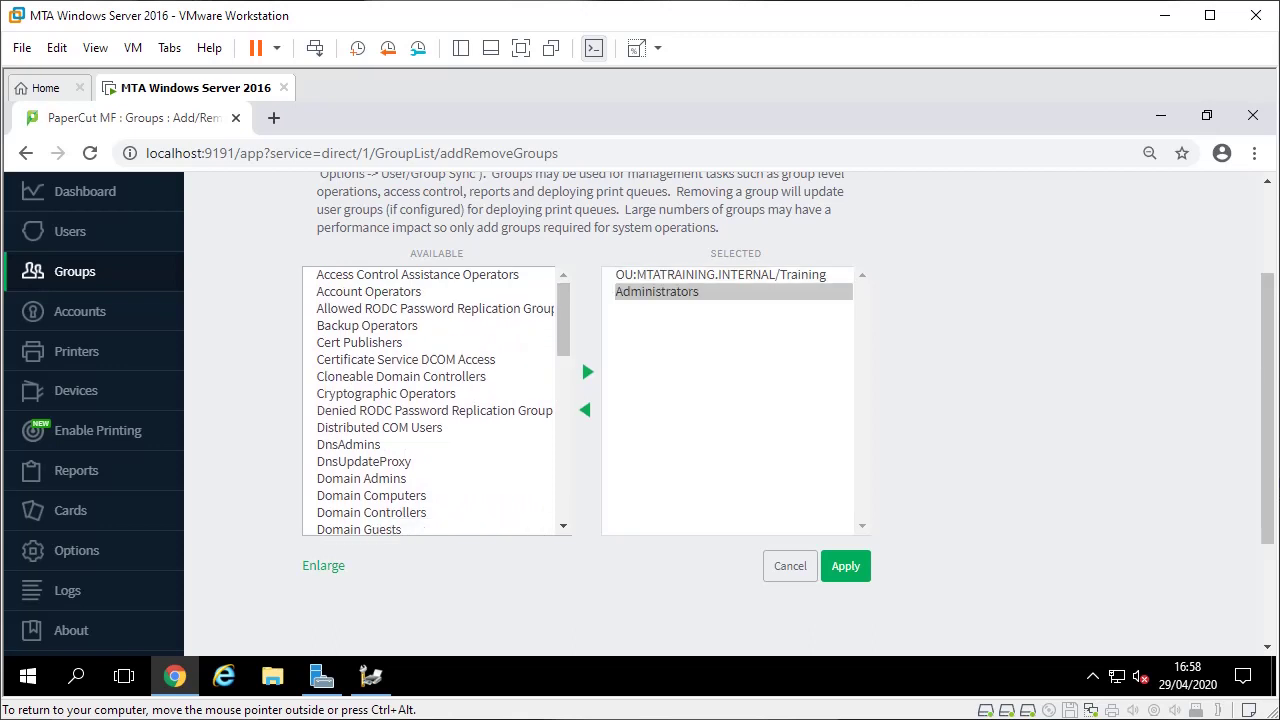
click(657, 292)
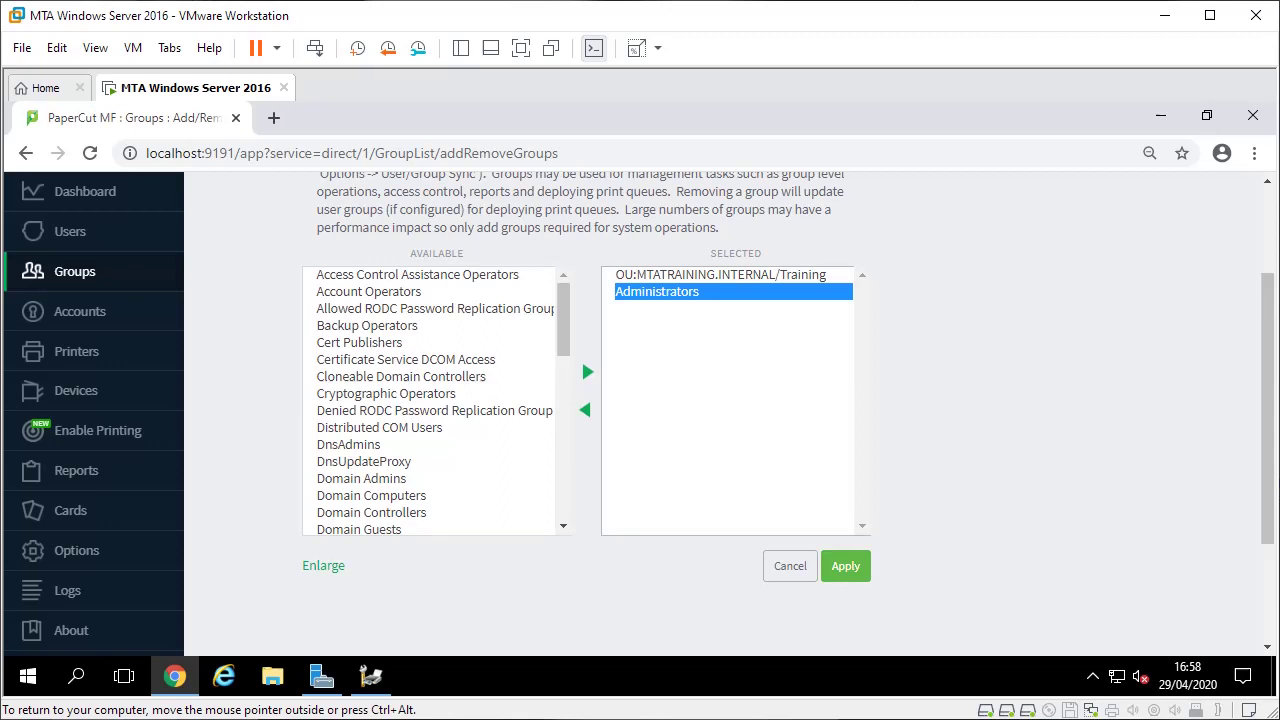
click(845, 566)
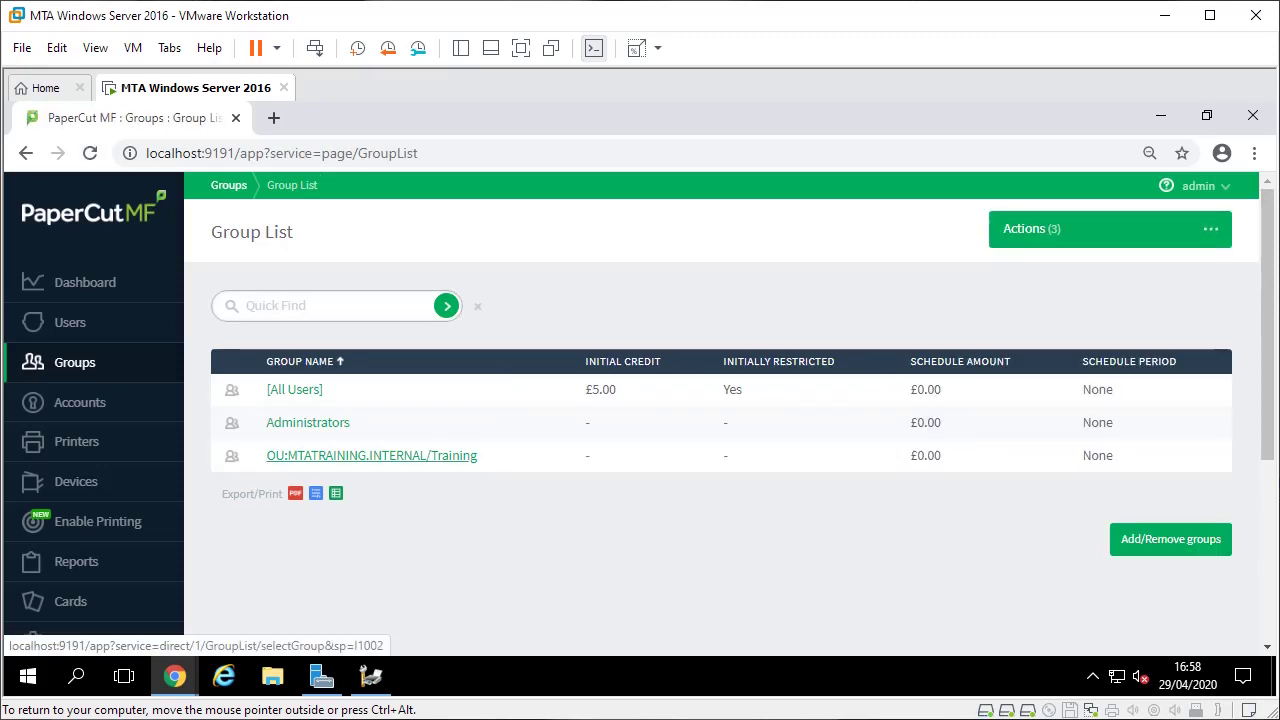
Step: Open the details of the OU:MTATRAINING.INTERNAL/Training group and show its members
click(372, 456)
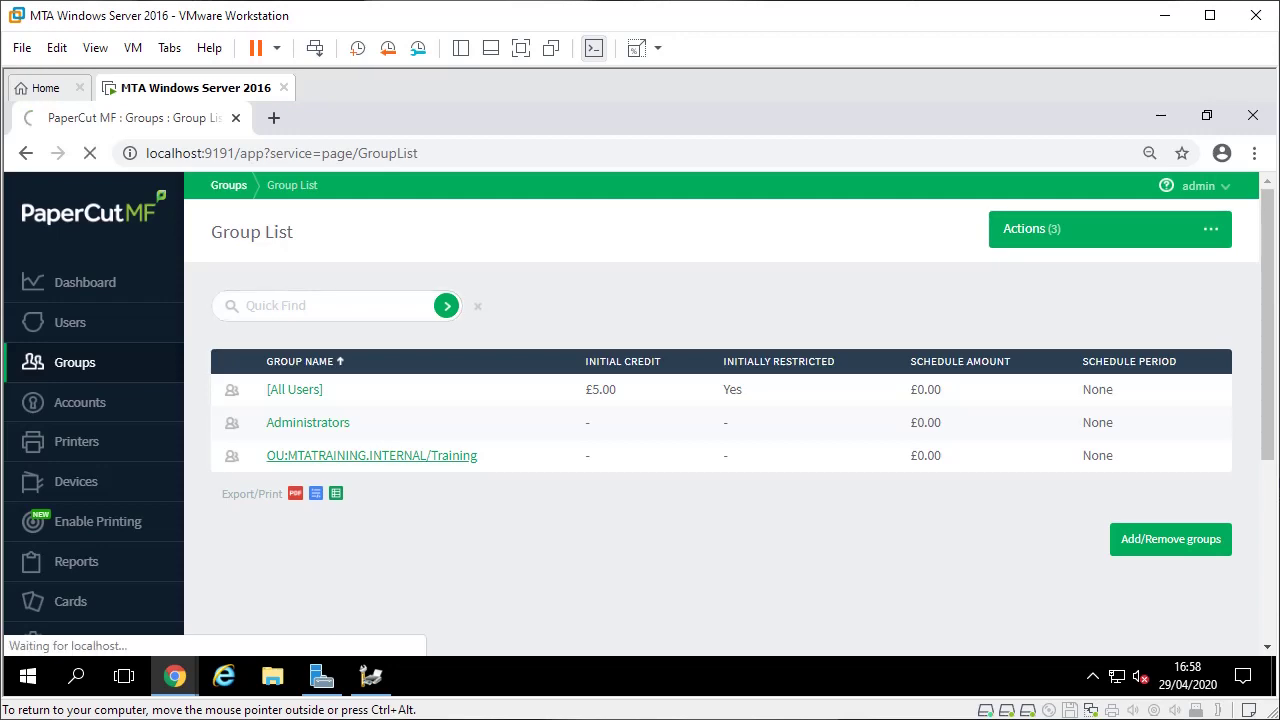
key(ctrl+minus)
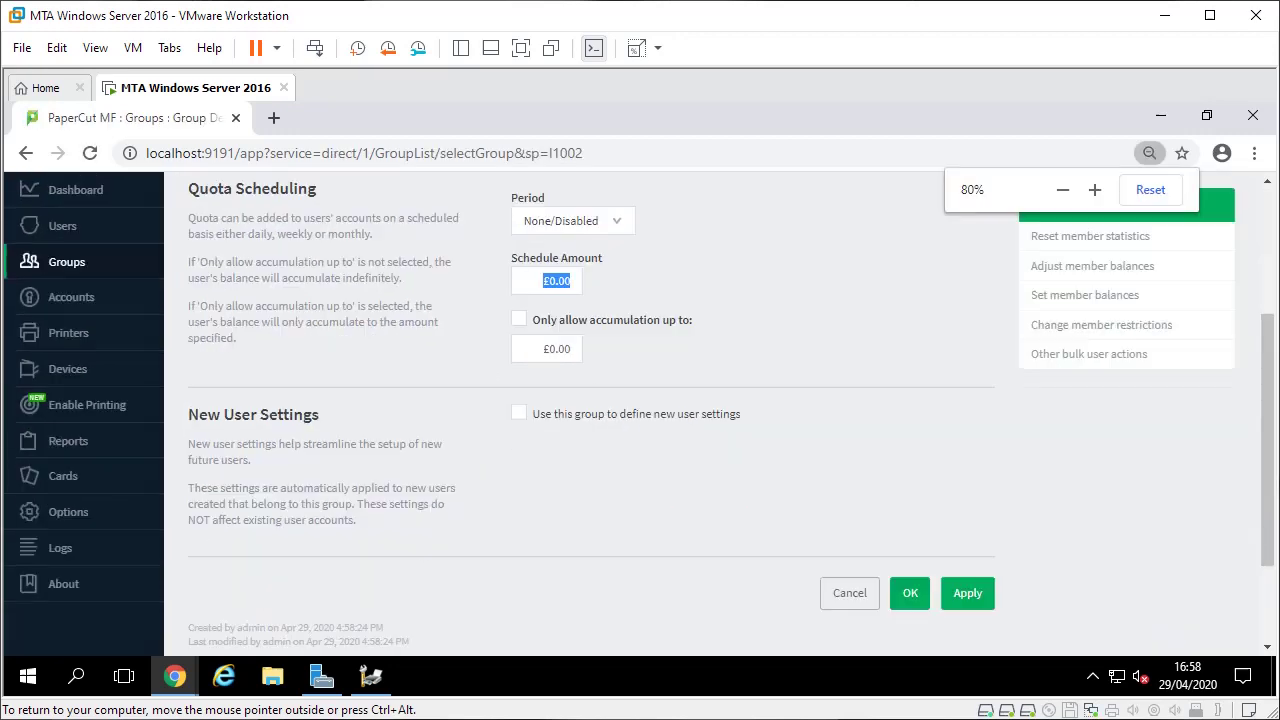
click(561, 372)
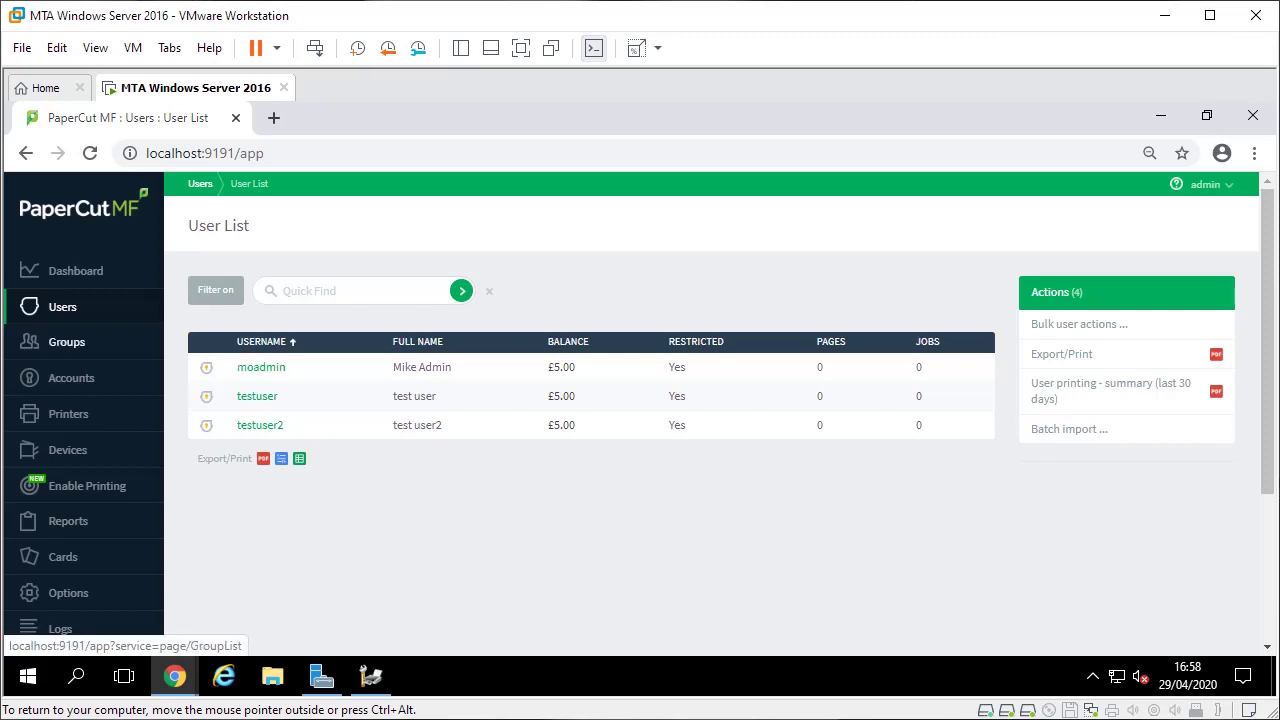
Step: Open the Administrators group's details and show its members in the user list filtered by that group
click(66, 342)
click(273, 393)
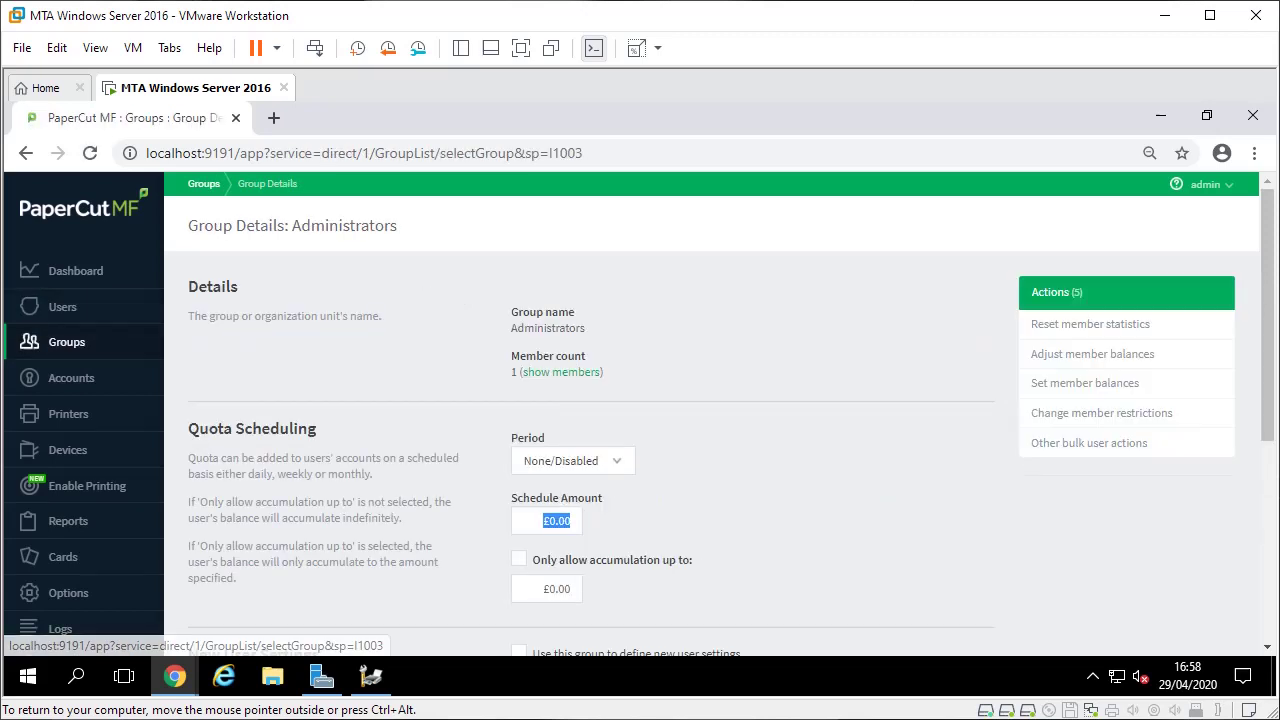
click(561, 372)
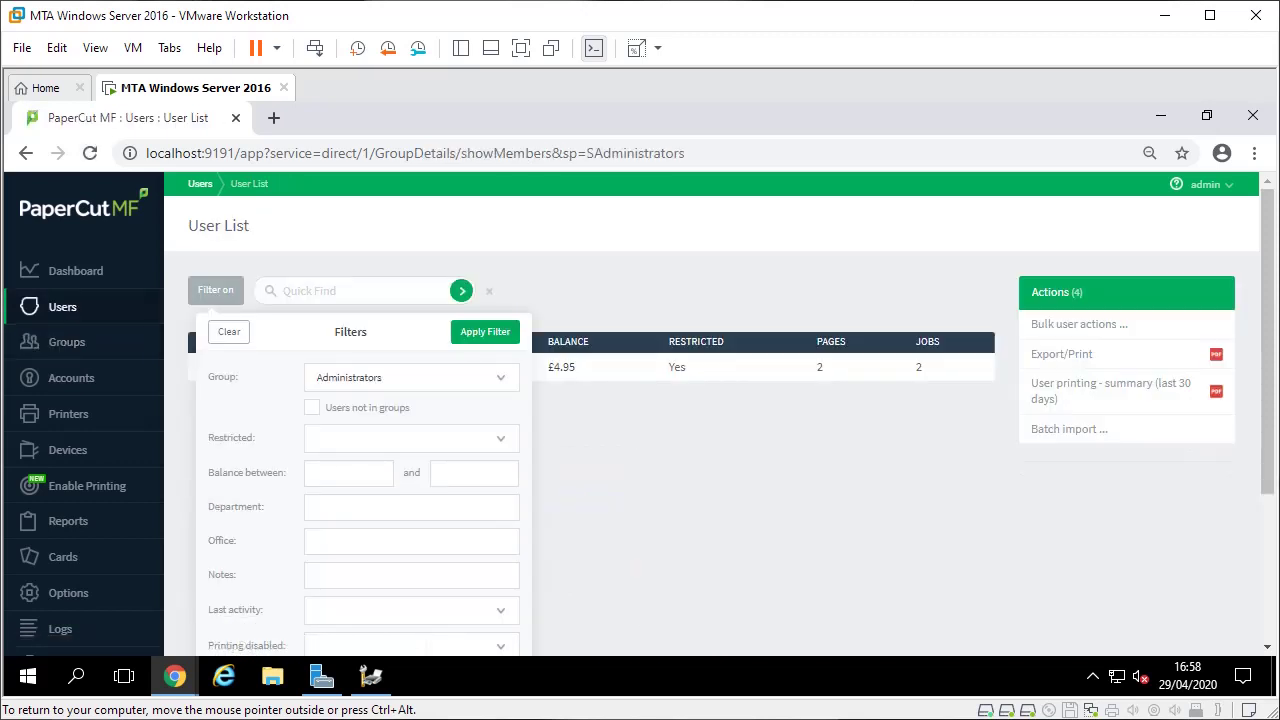
click(485, 332)
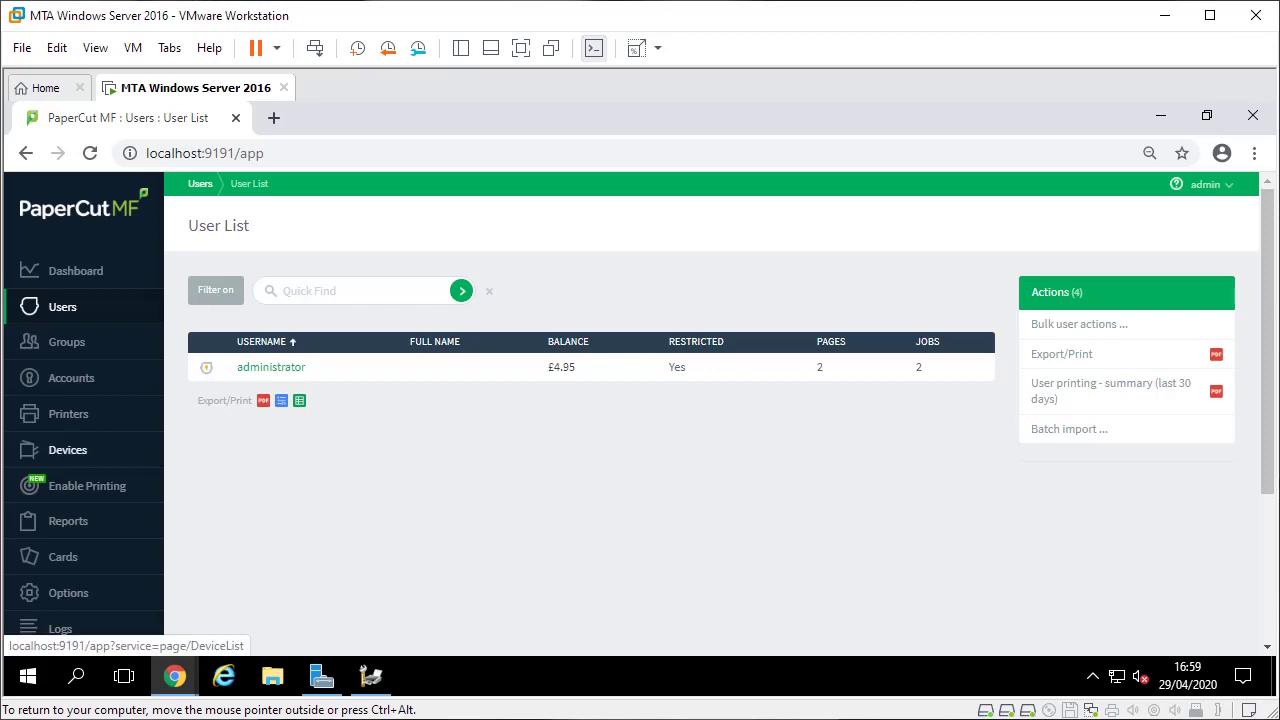
Step: Check the external device list and the Print Deploy and Mobile & BYOD pages for enabling printing
click(68, 450)
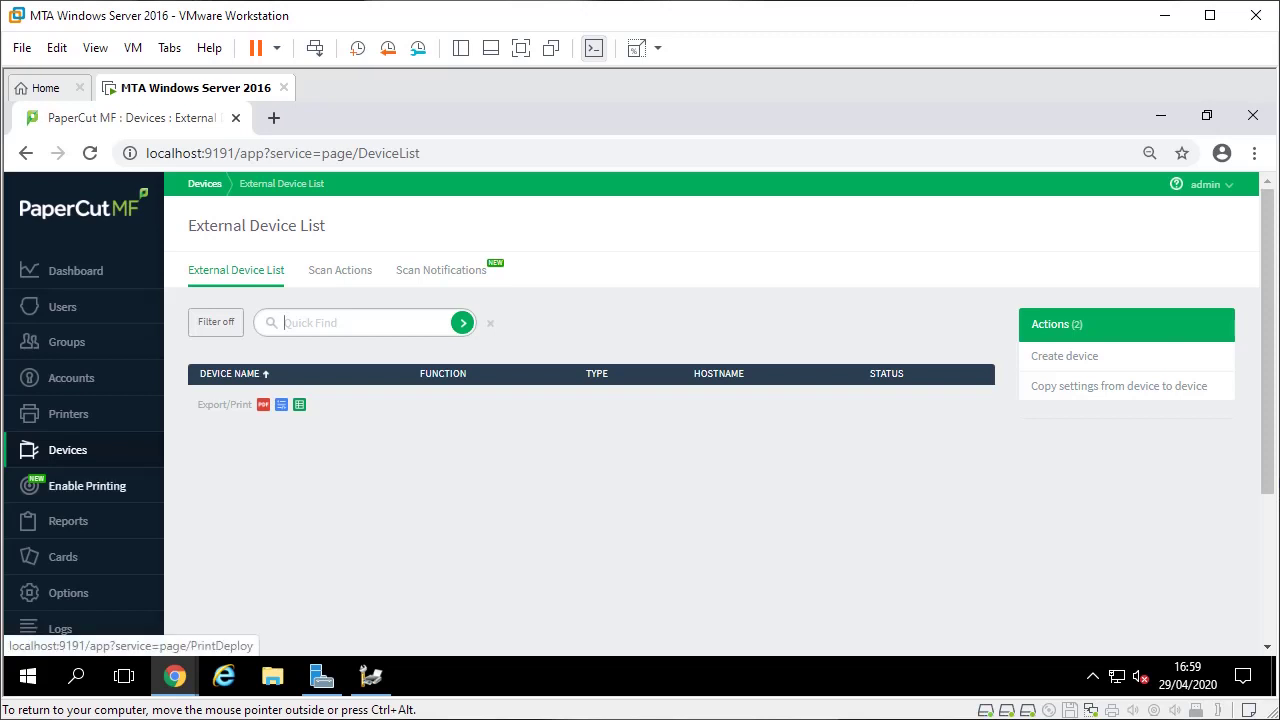
click(87, 485)
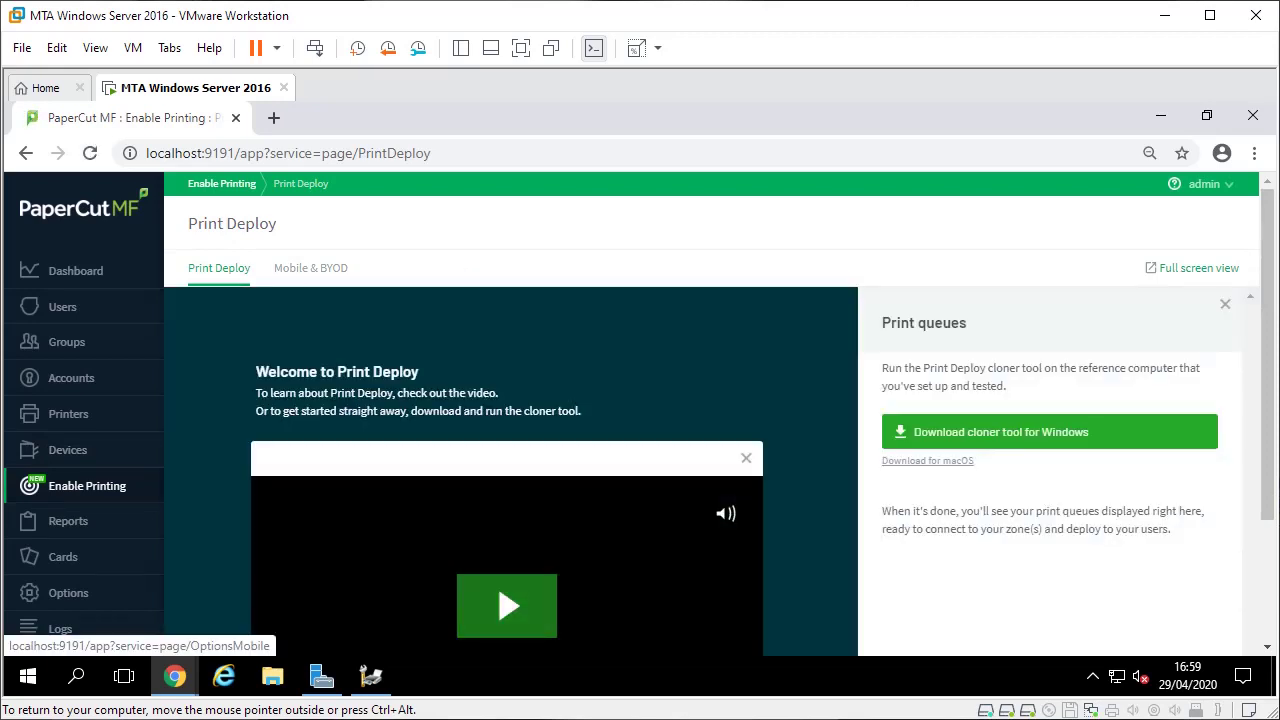
click(311, 268)
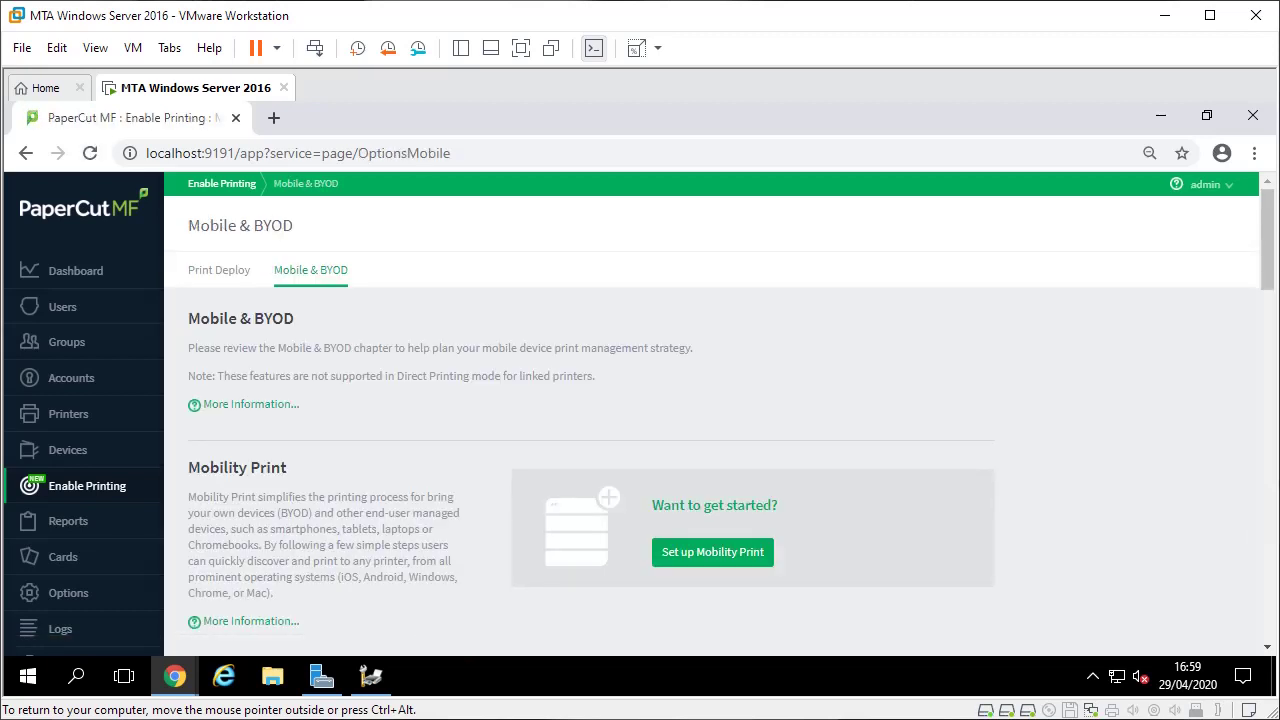
Step: Generate the Executive summary user report for the last 30 days as a PDF and examine its pages
click(68, 521)
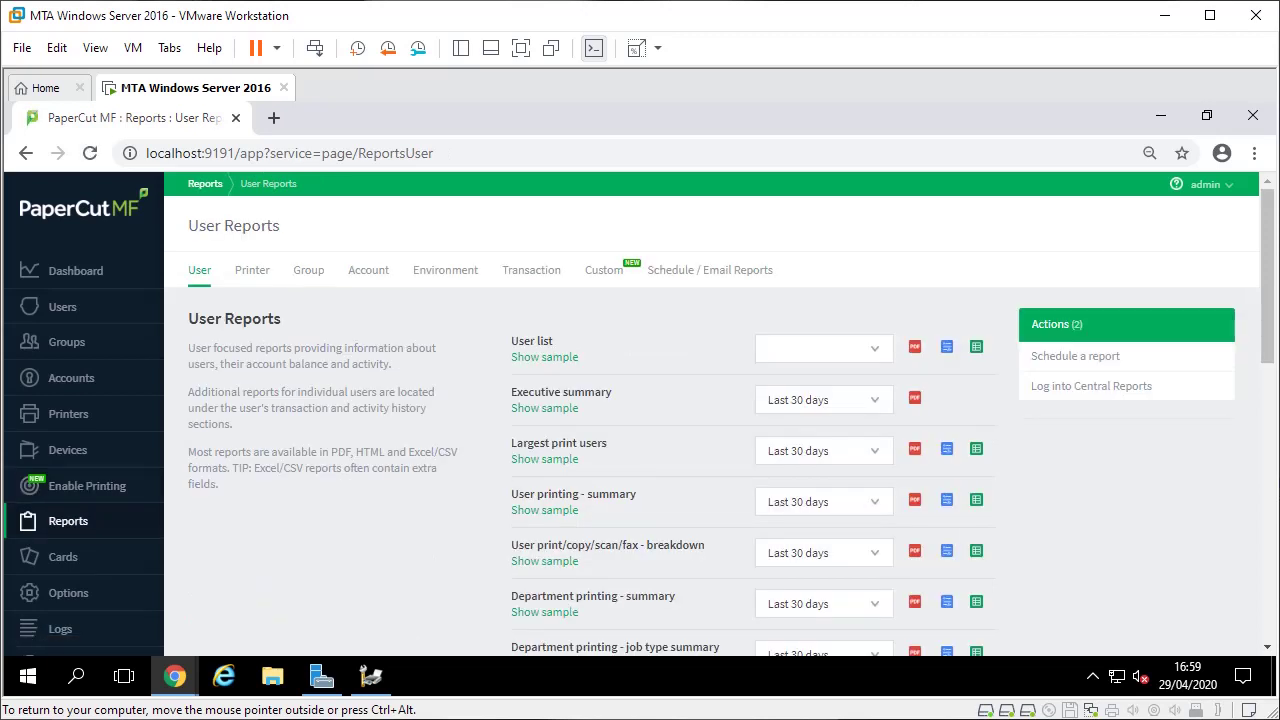
click(914, 398)
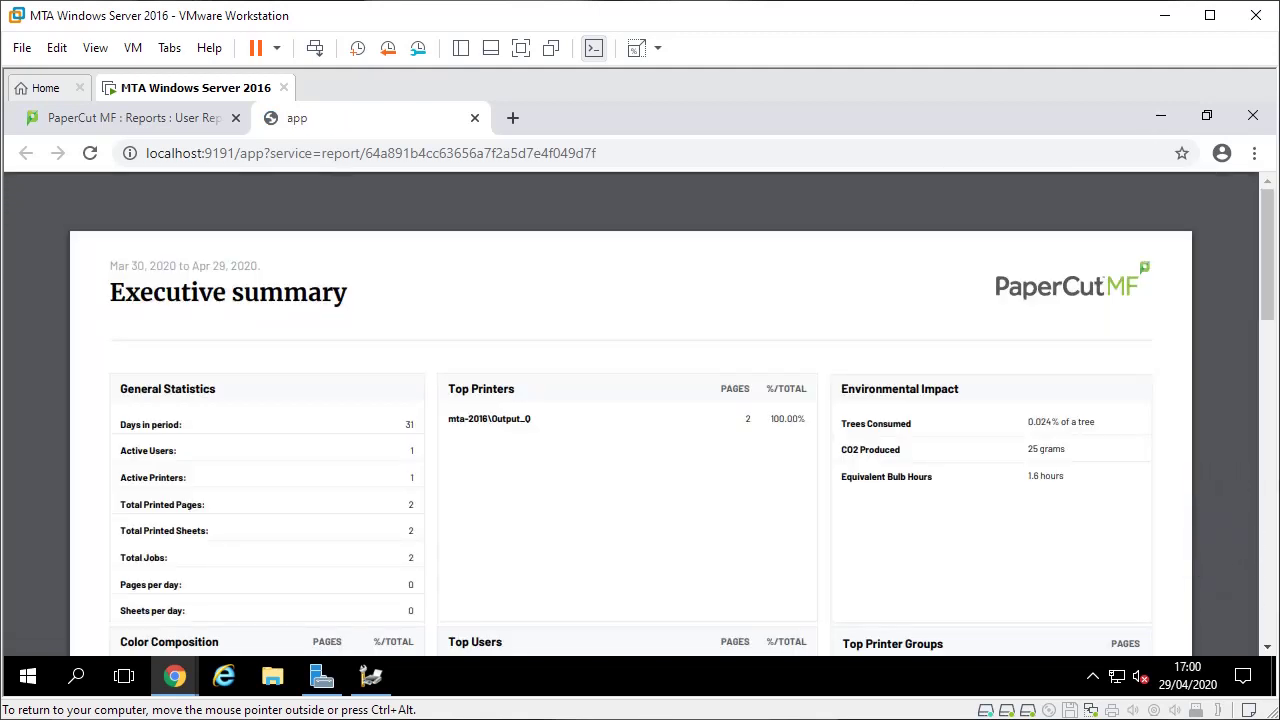
scroll(640, 410, down, 1)
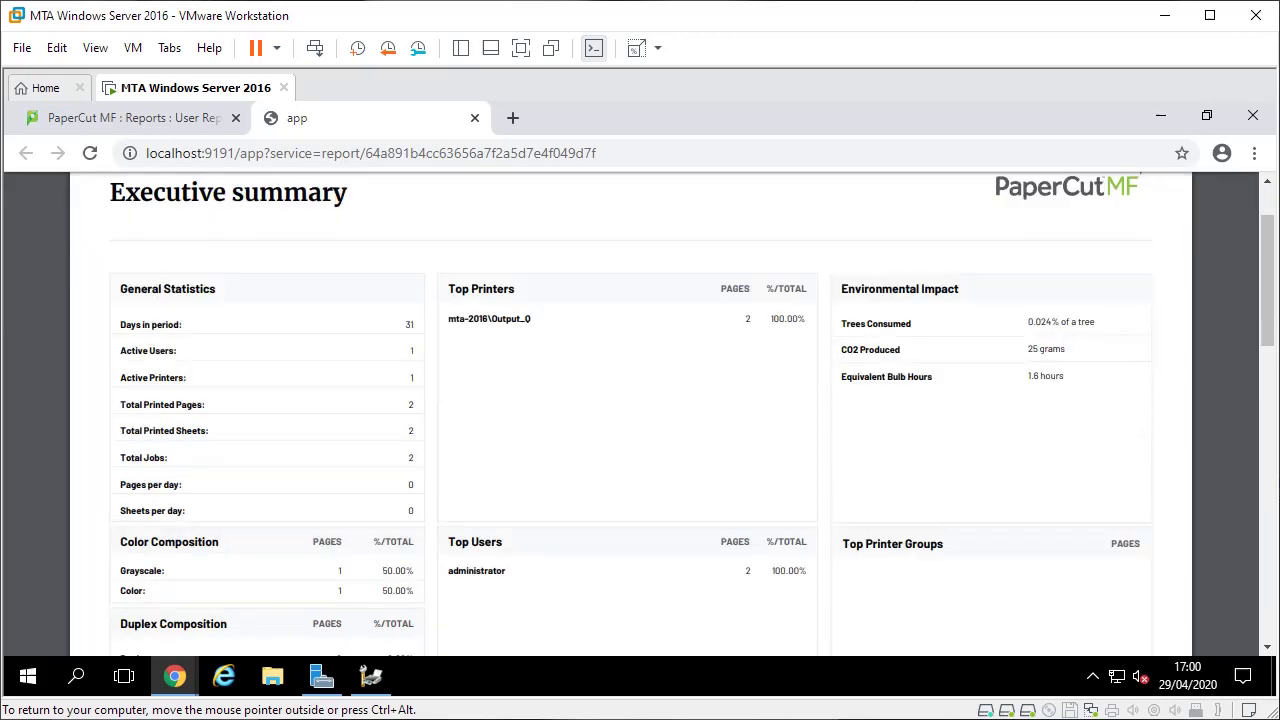
scroll(640, 410, down, 3)
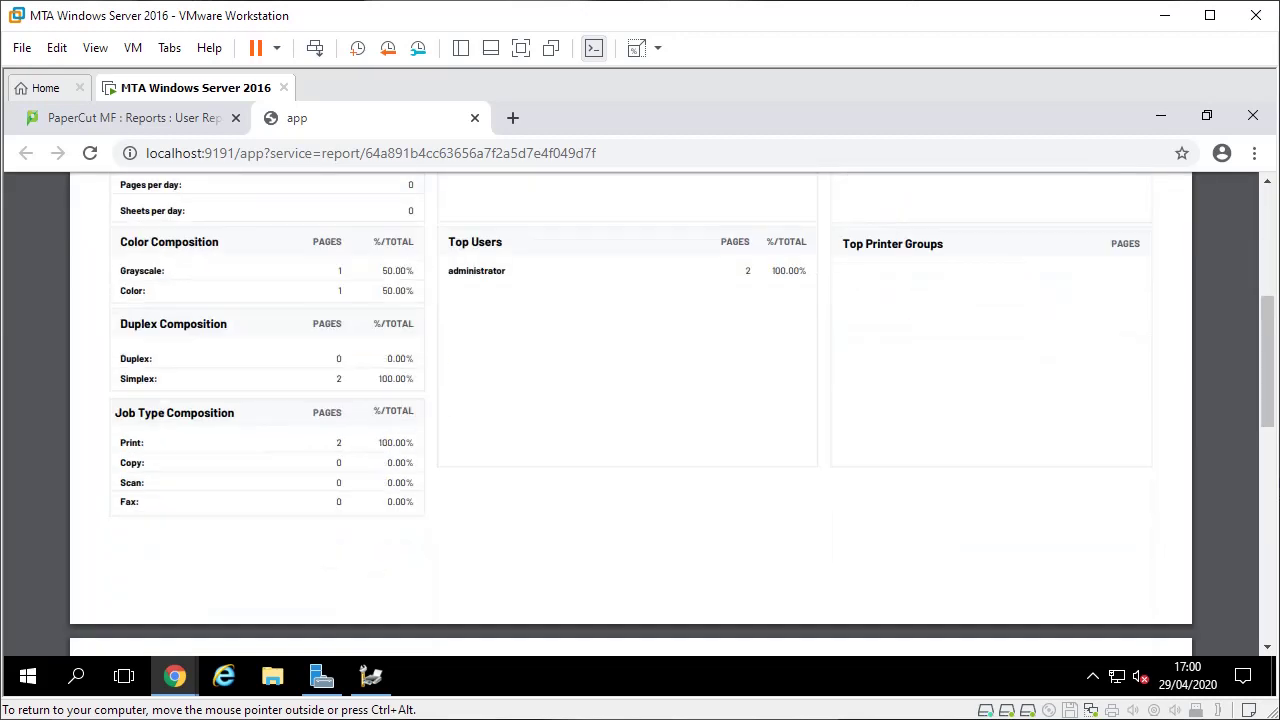
scroll(605, 338, down, 8)
right_click(605, 338)
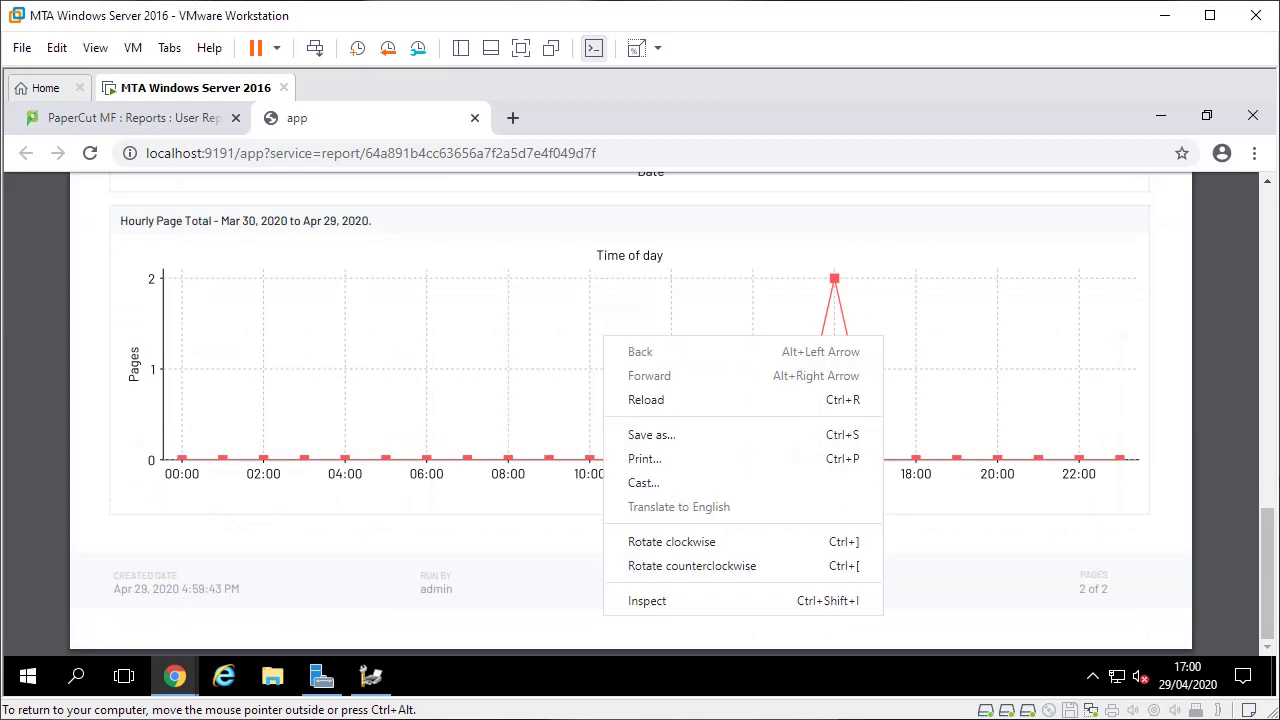
key(Escape)
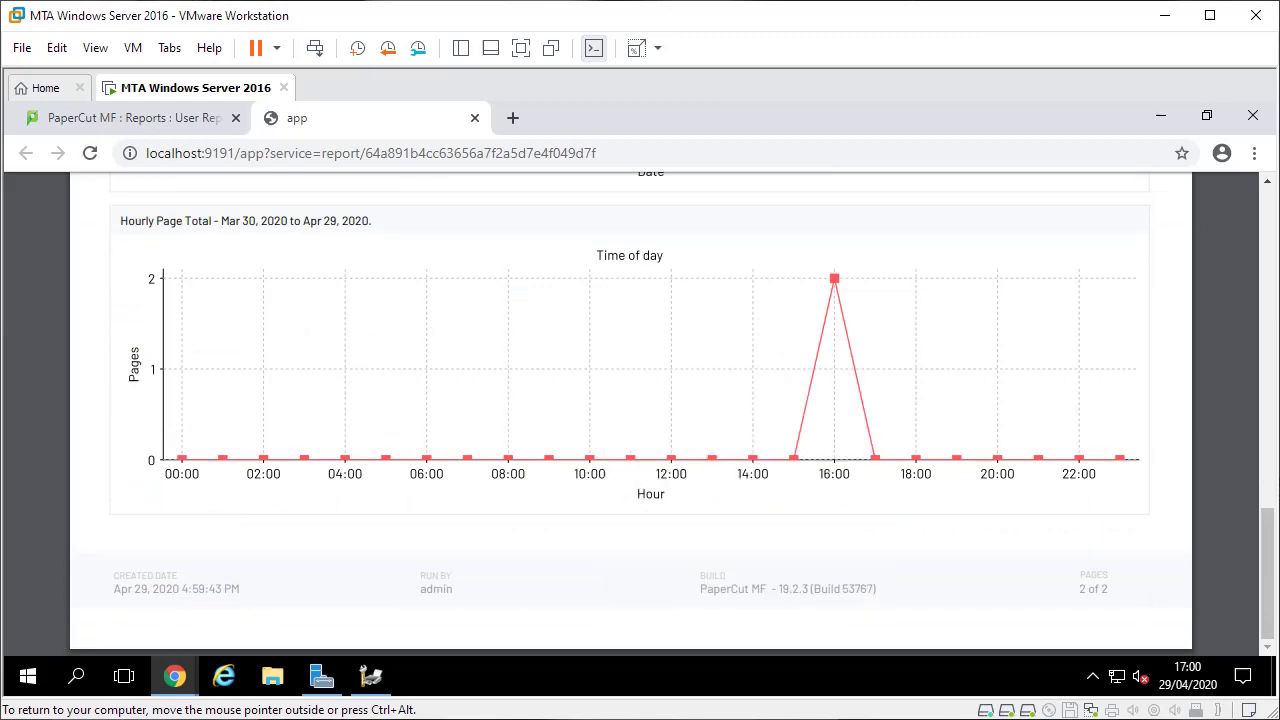
key(Home)
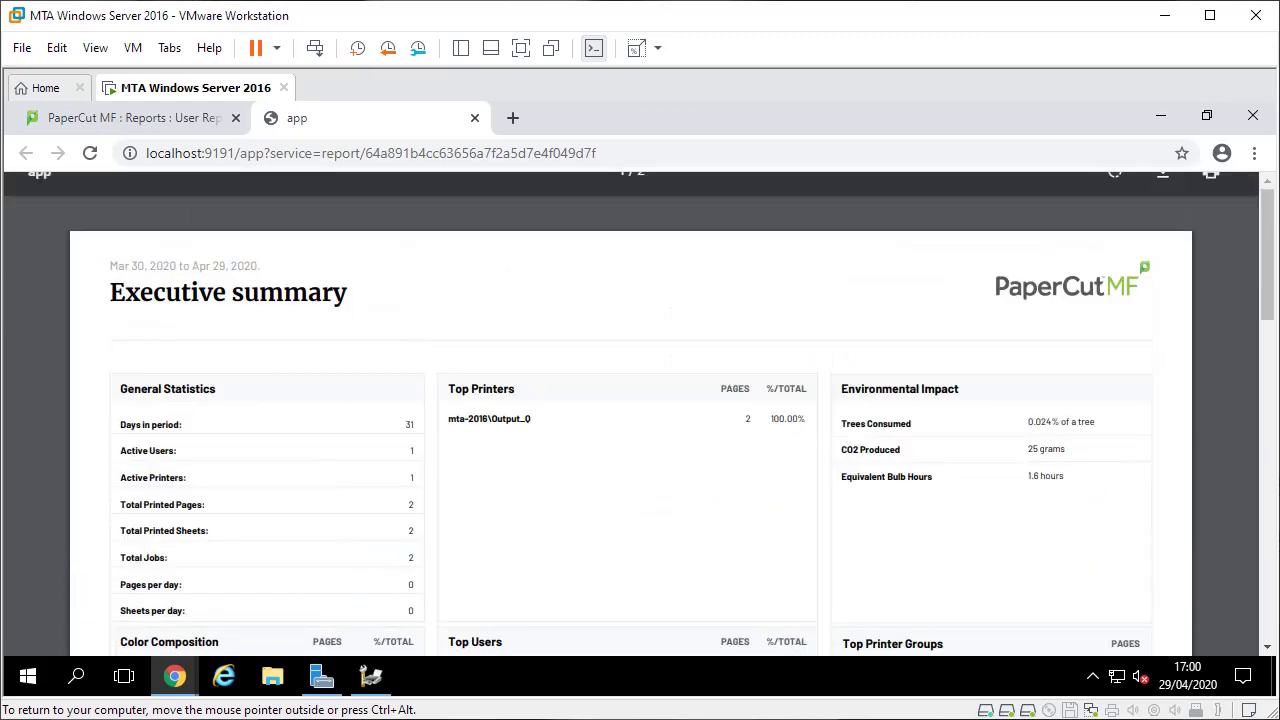